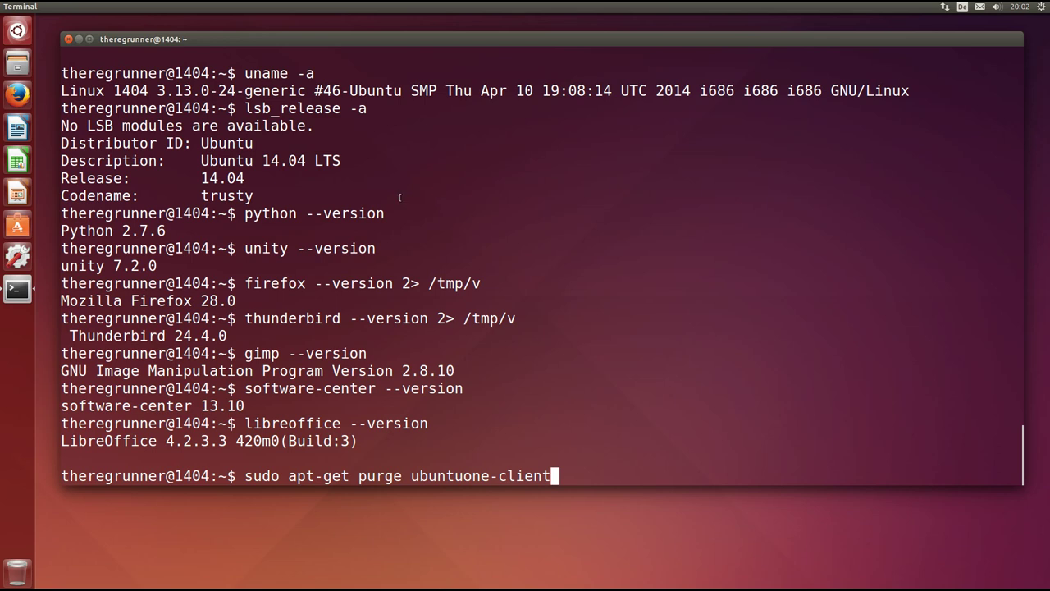
Highlight the reported Python, Unity, Firefox and Thunderbird versions one after another in the terminal output
triple_click(169, 231)
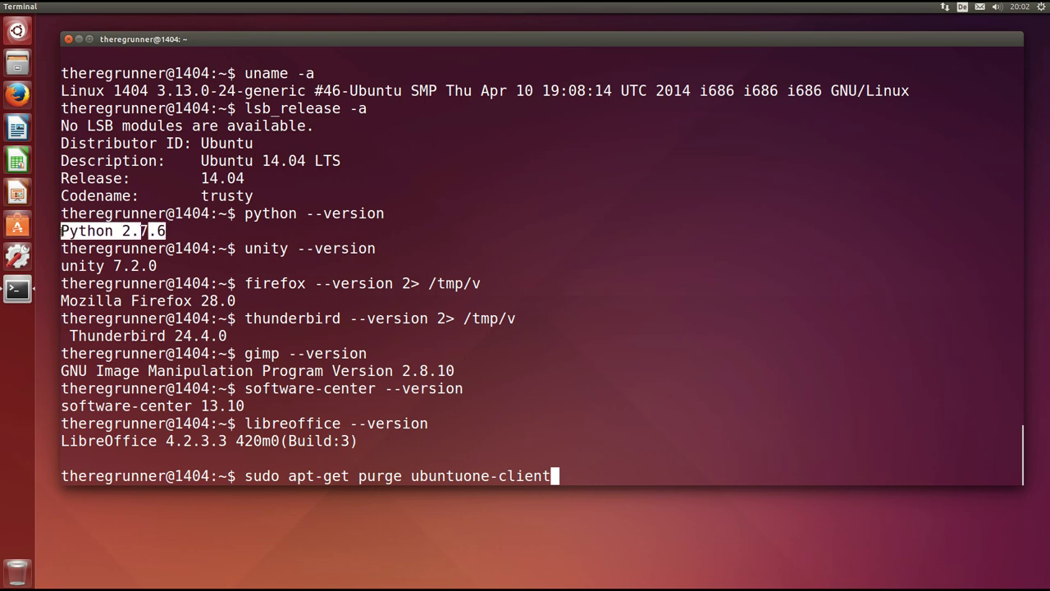
left_click(178, 234)
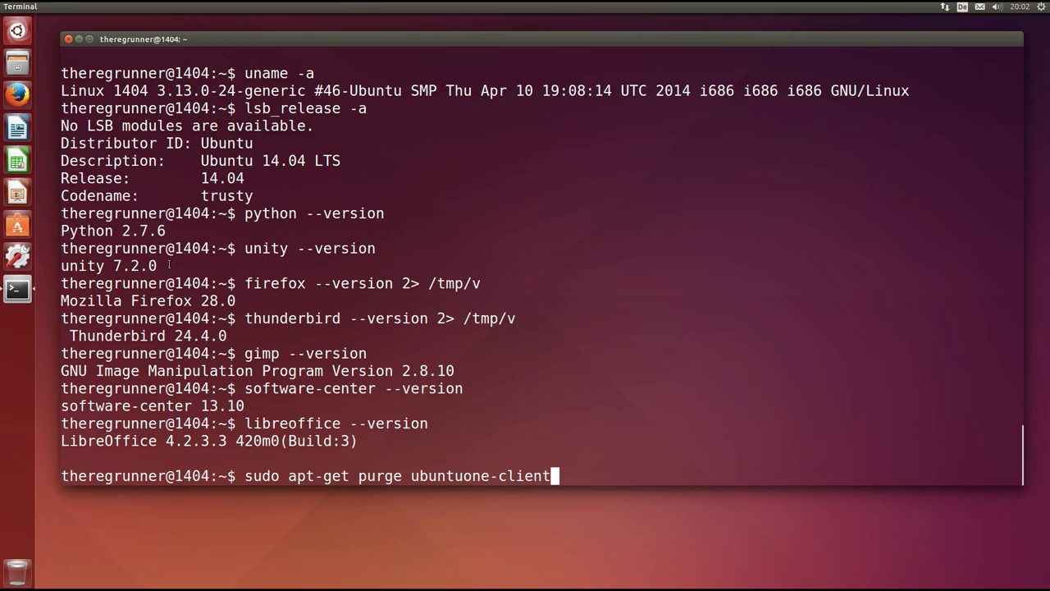
triple_click(169, 265)
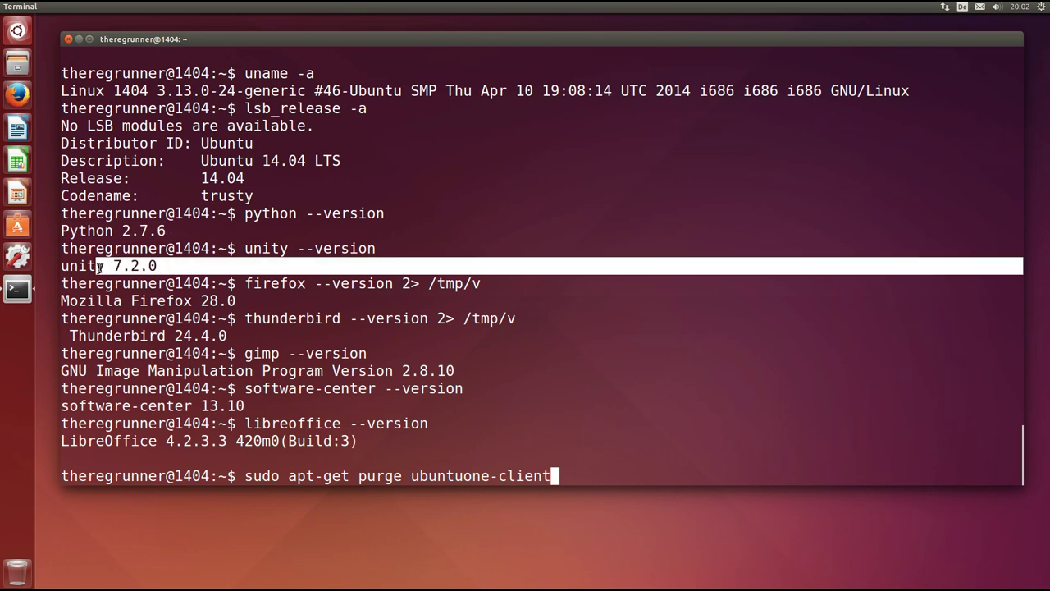
left_click(189, 268)
triple_click(241, 304)
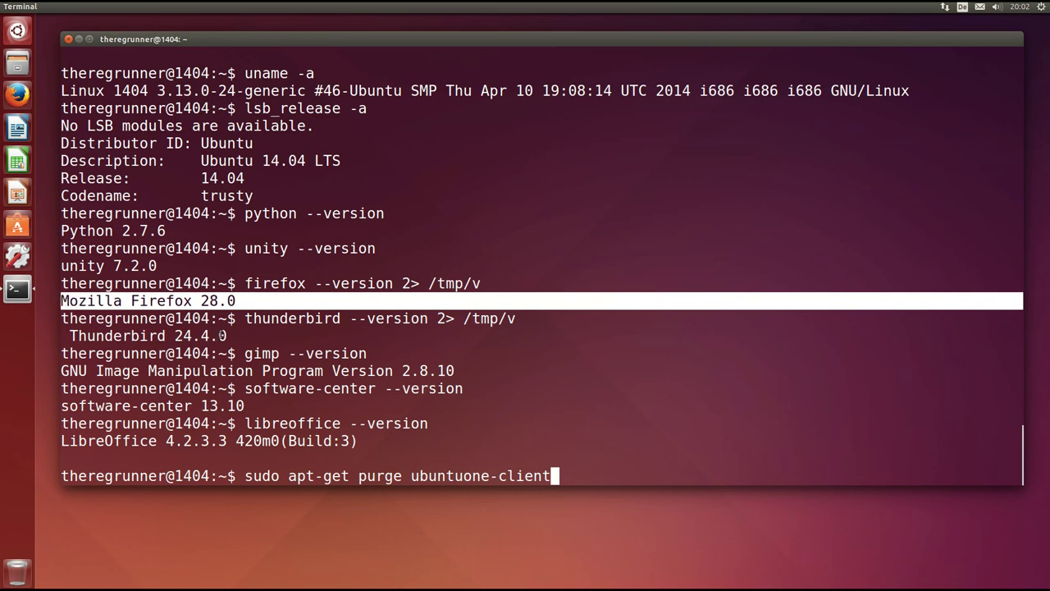
left_click_drag(228, 336, 61, 336)
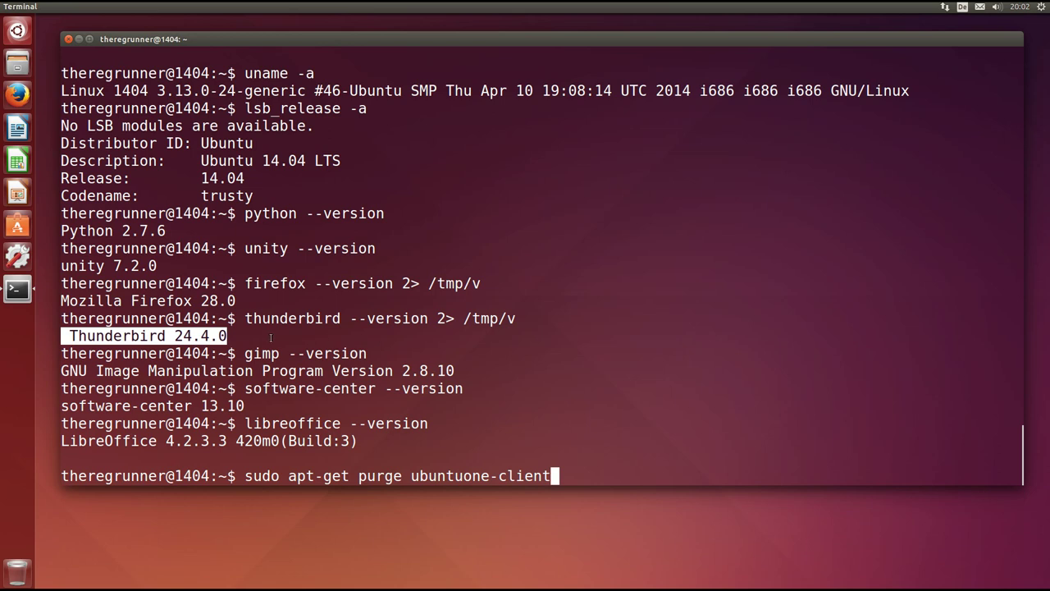
left_click(263, 338)
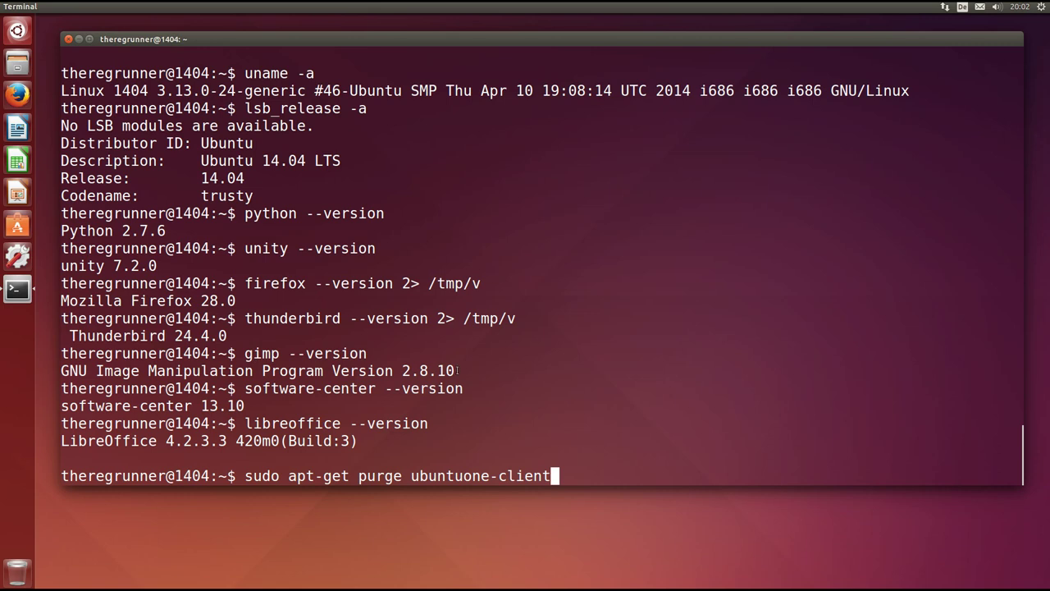
Highlight the reported GIMP, Software Center and LibreOffice version numbers in the terminal output
left_click_drag(459, 368, 401, 369)
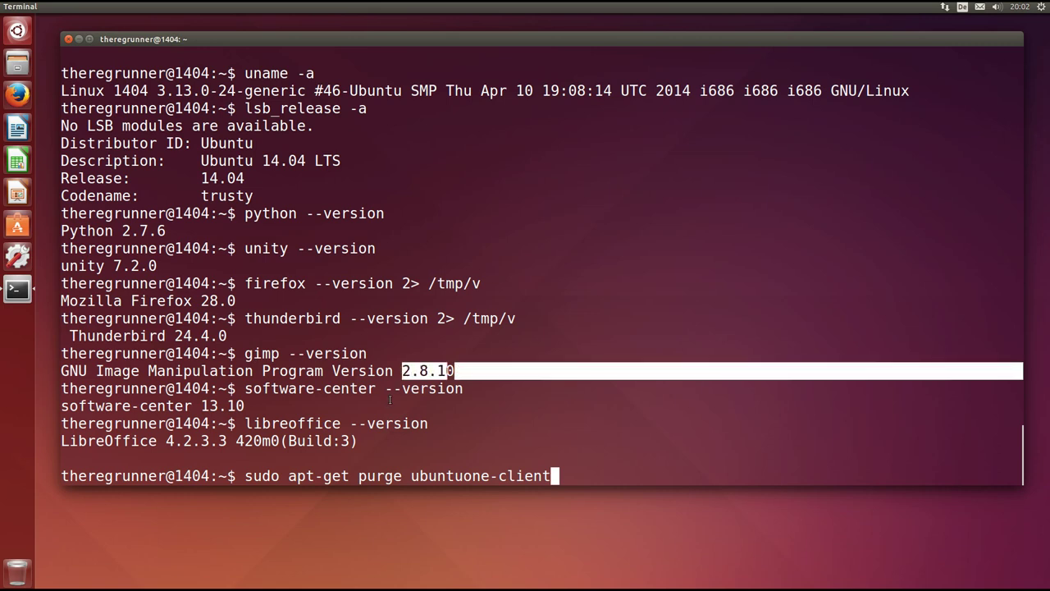
left_click(390, 399)
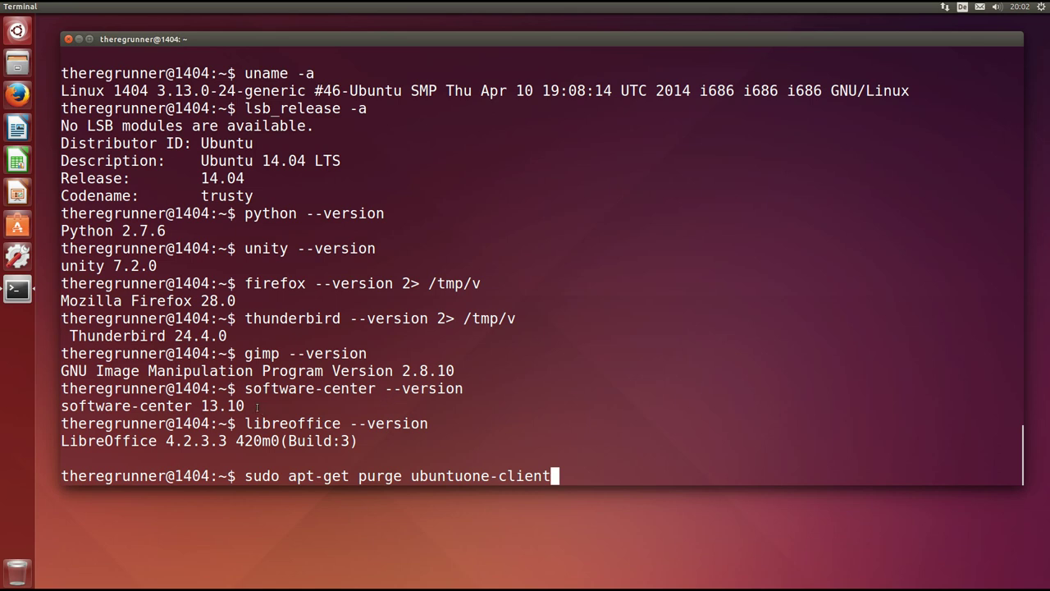
left_click_drag(243, 406, 201, 405)
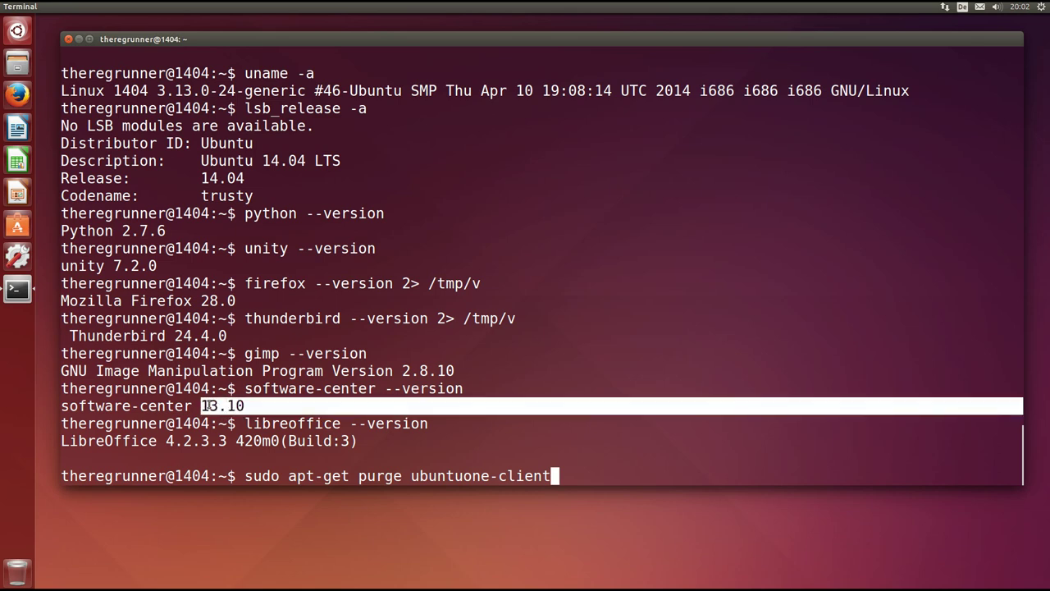
left_click(291, 405)
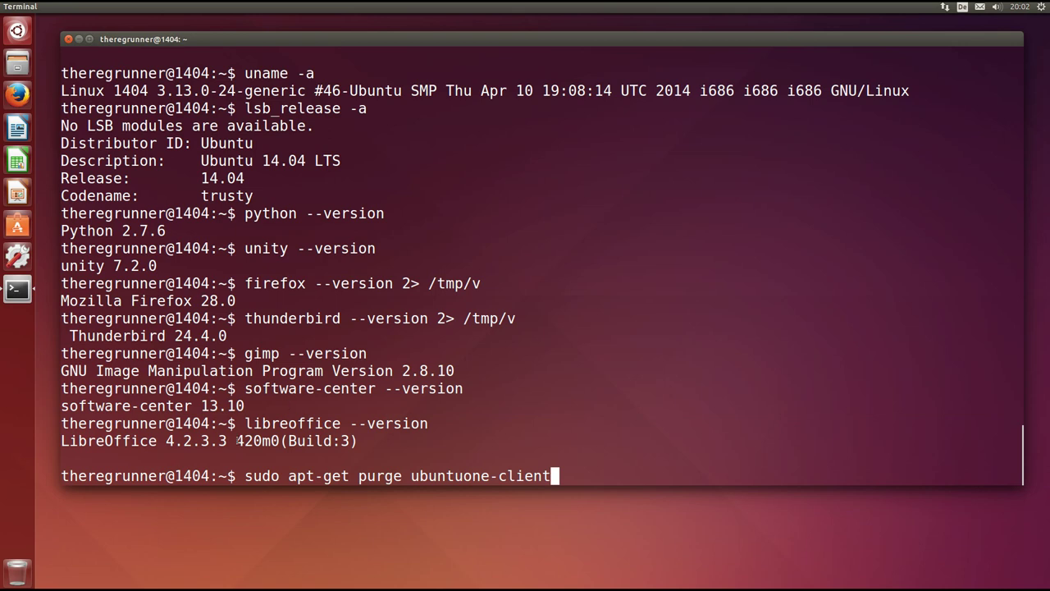
left_click_drag(228, 441, 167, 441)
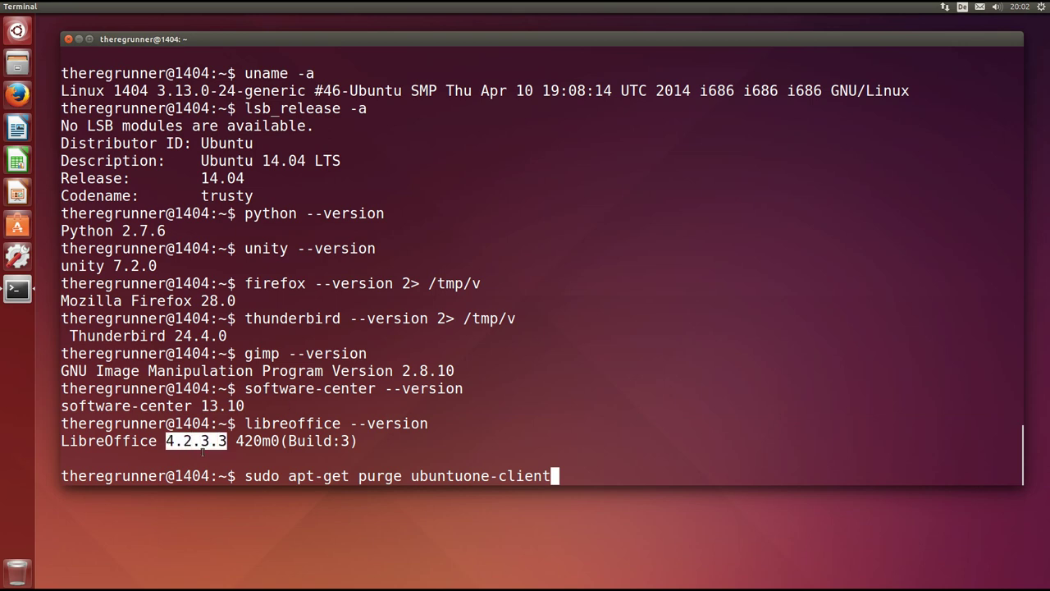
left_click(208, 448)
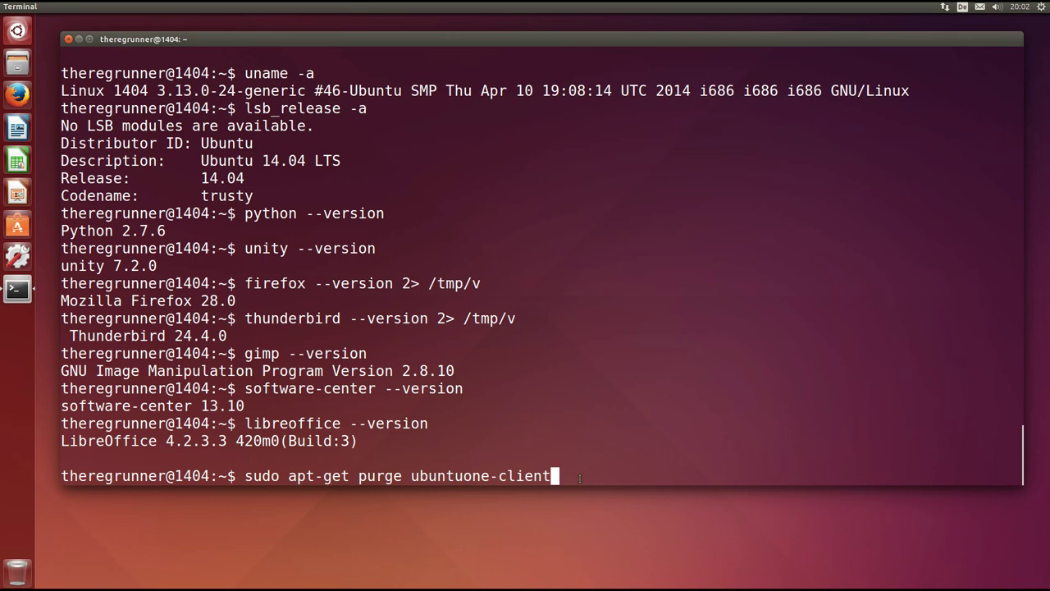
Highlight the unexecuted command "sudo apt-get purge ubuntuone-client" and close the terminal without running it
left_click_drag(561, 476, 257, 477)
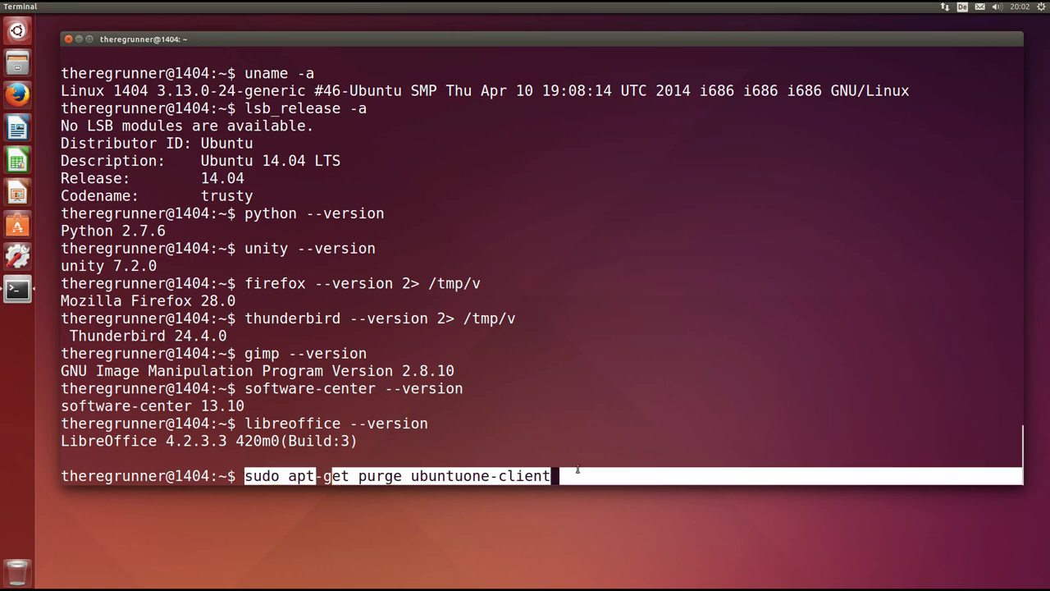
left_click(578, 469)
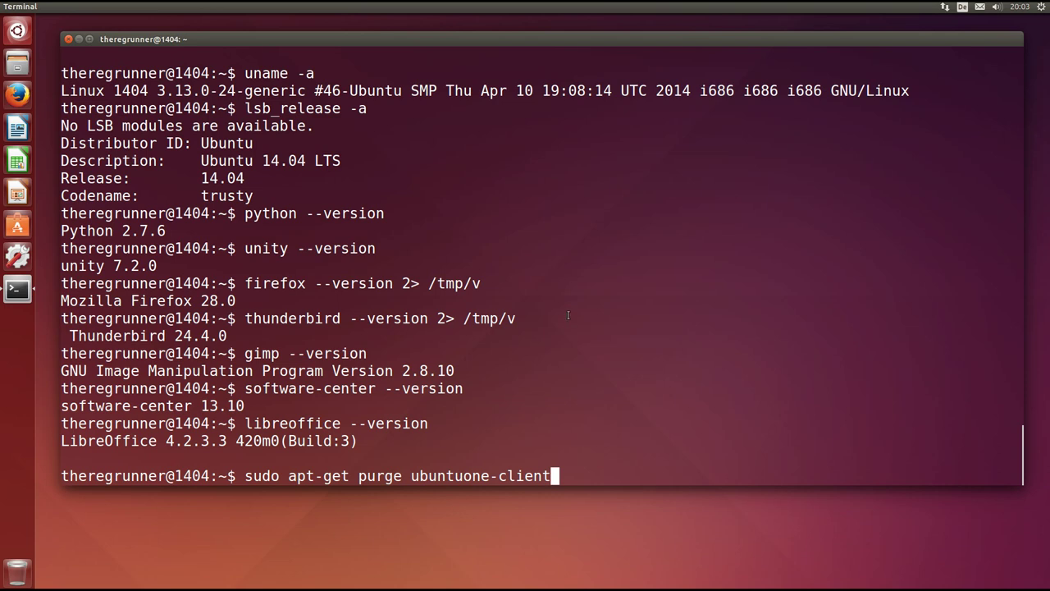
left_click(69, 39)
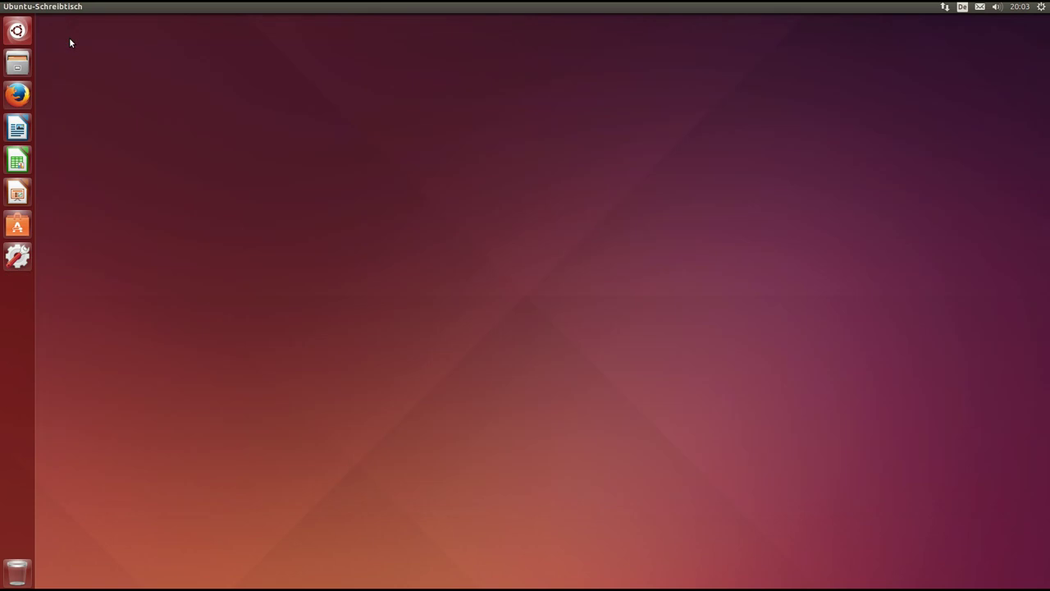
Open the Datensicherungen page of the system settings and reposition its window on the desktop
left_click(1039, 8)
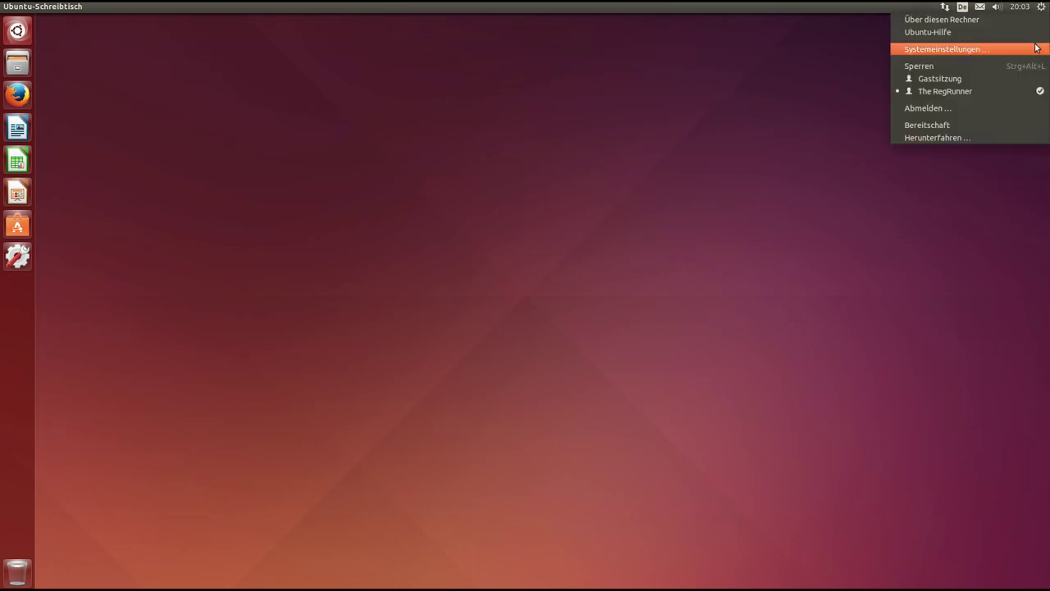
left_click(1029, 49)
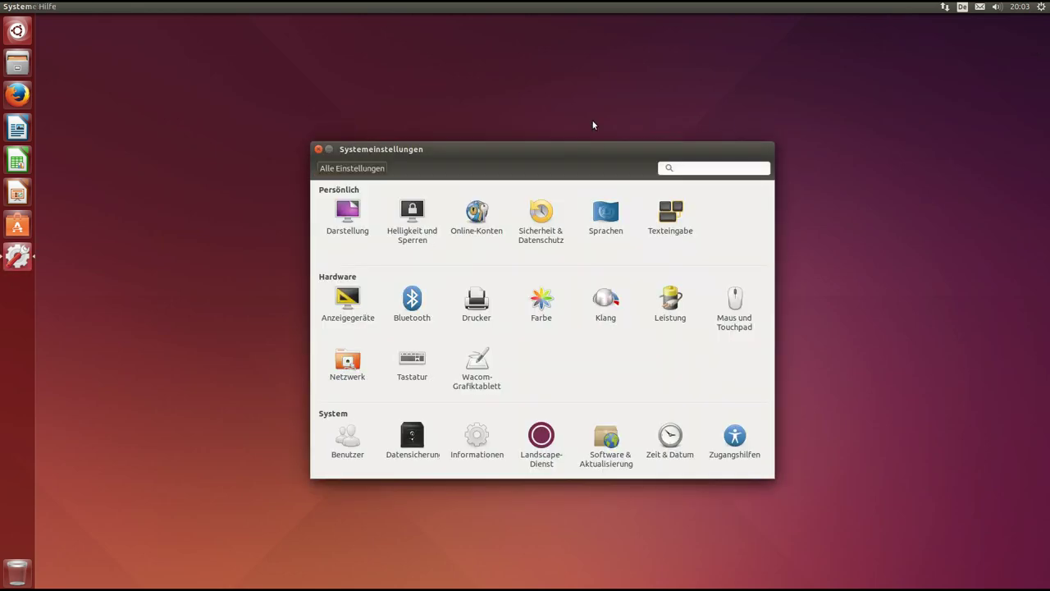
left_click_drag(599, 155, 564, 70)
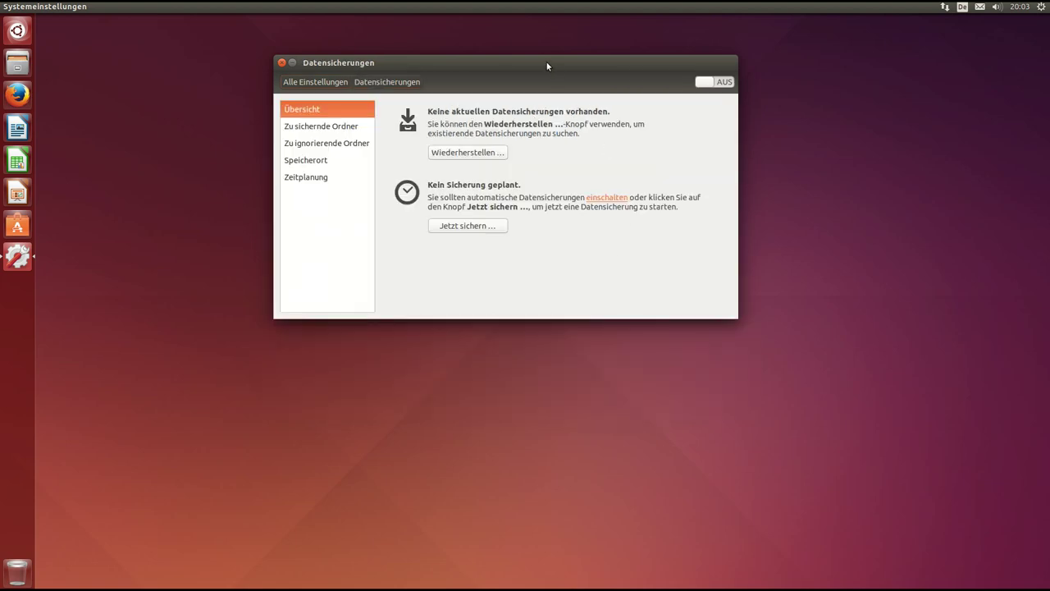
left_click_drag(548, 68, 558, 110)
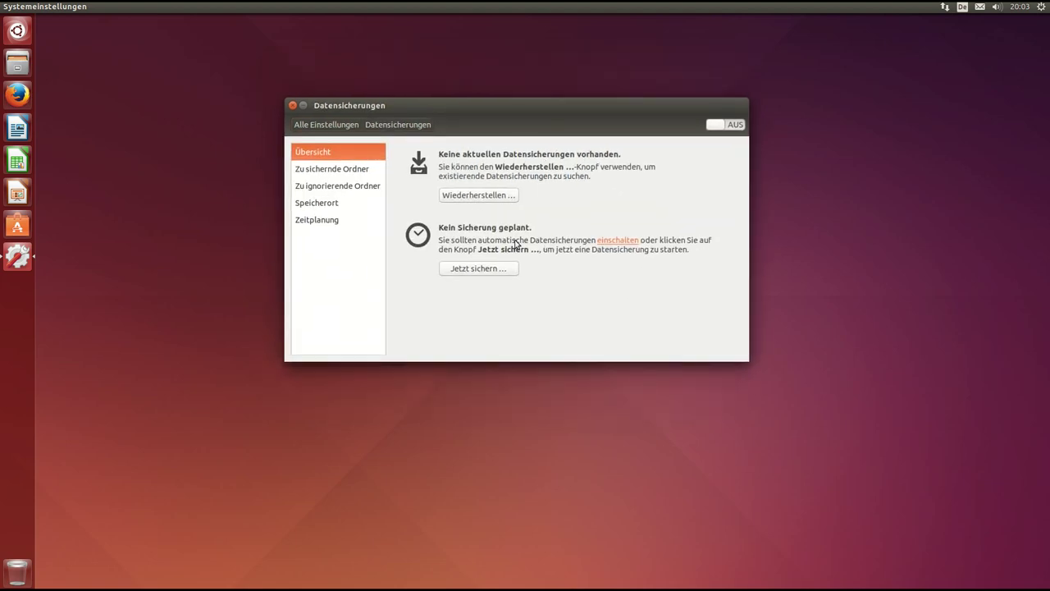
Review the backup's included folders, ignored folders, schedule and available storage location types, and close the settings window
left_click(358, 171)
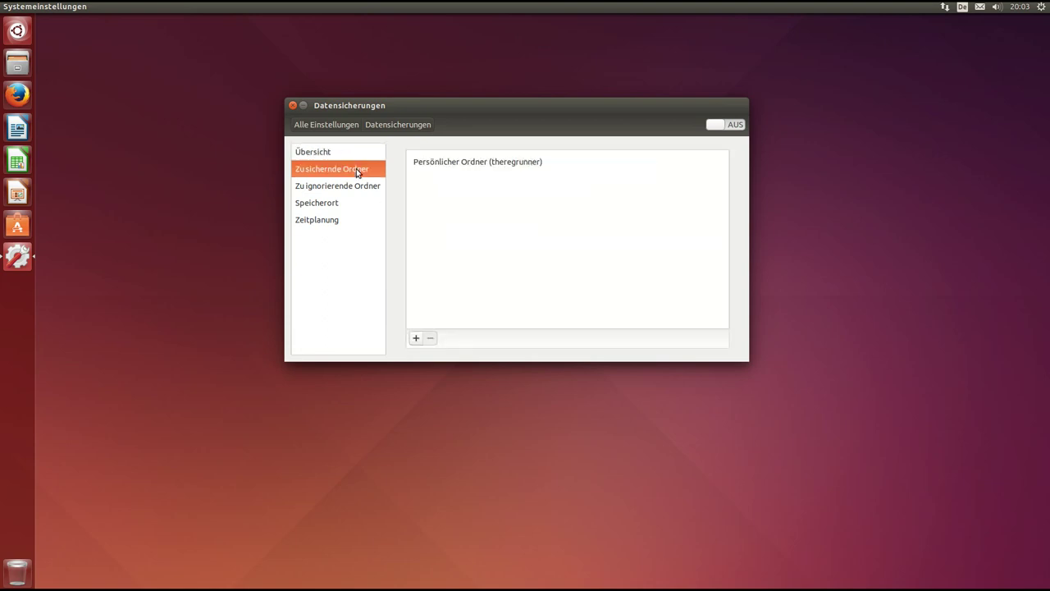
left_click(340, 187)
left_click(331, 202)
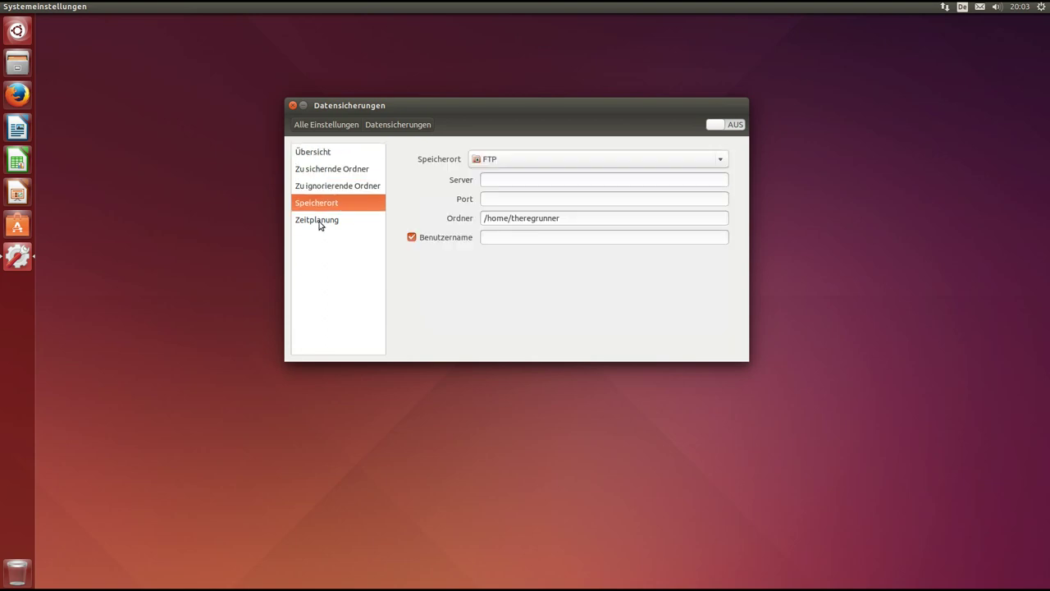
left_click(320, 223)
left_click(318, 203)
left_click(519, 162)
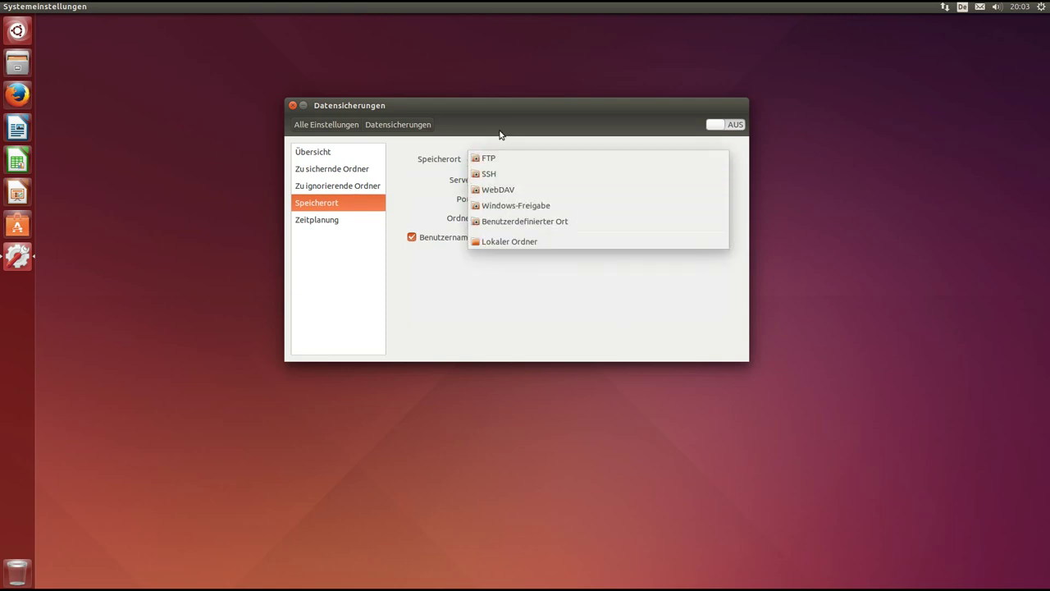
left_click(501, 134)
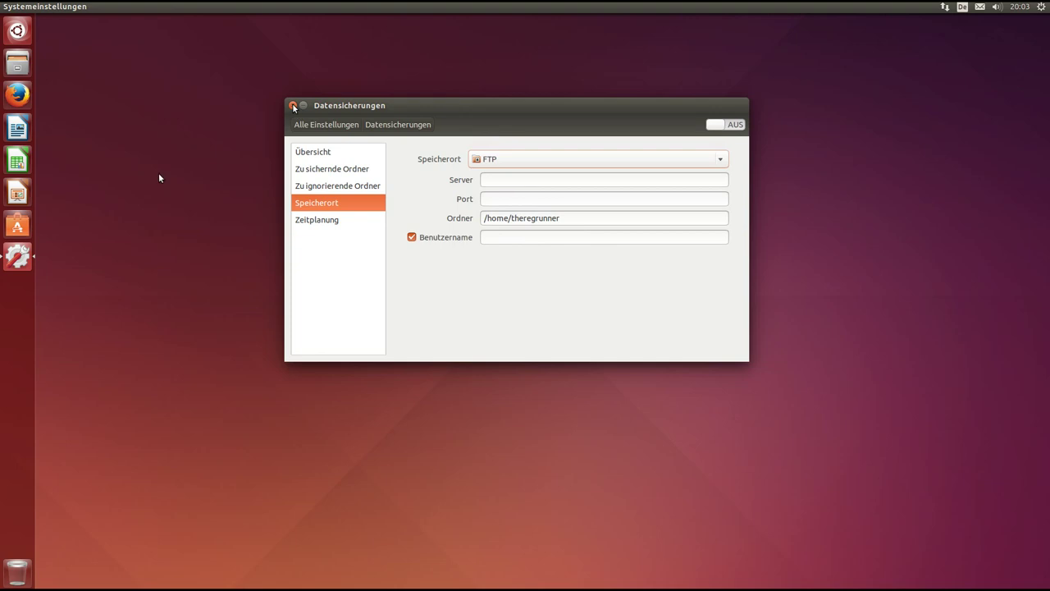
left_click(293, 105)
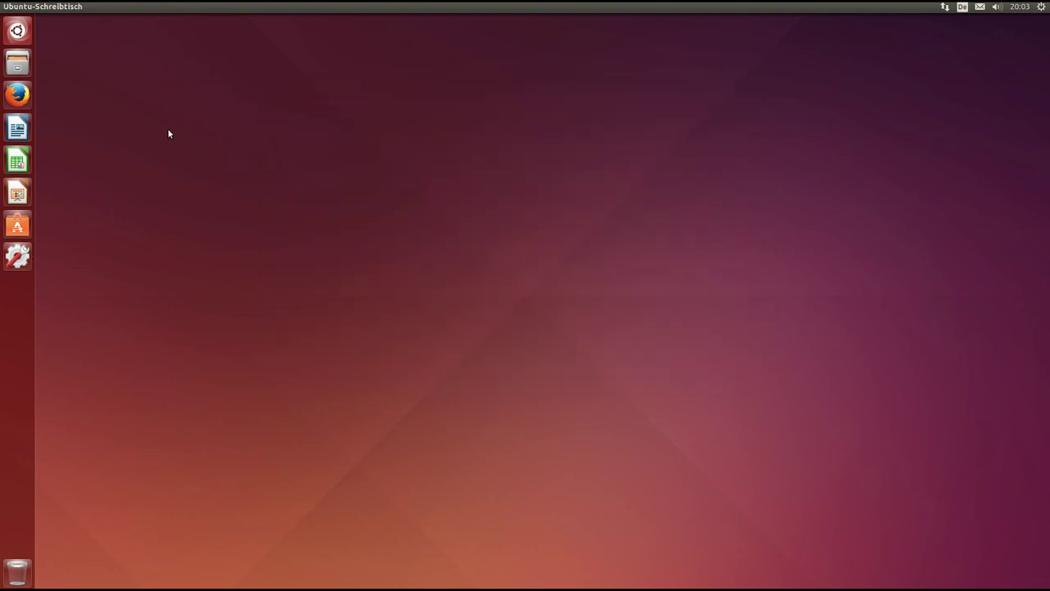
Show the details of the internal error report and continue with sending the report left enabled
left_click_drag(495, 268, 501, 215)
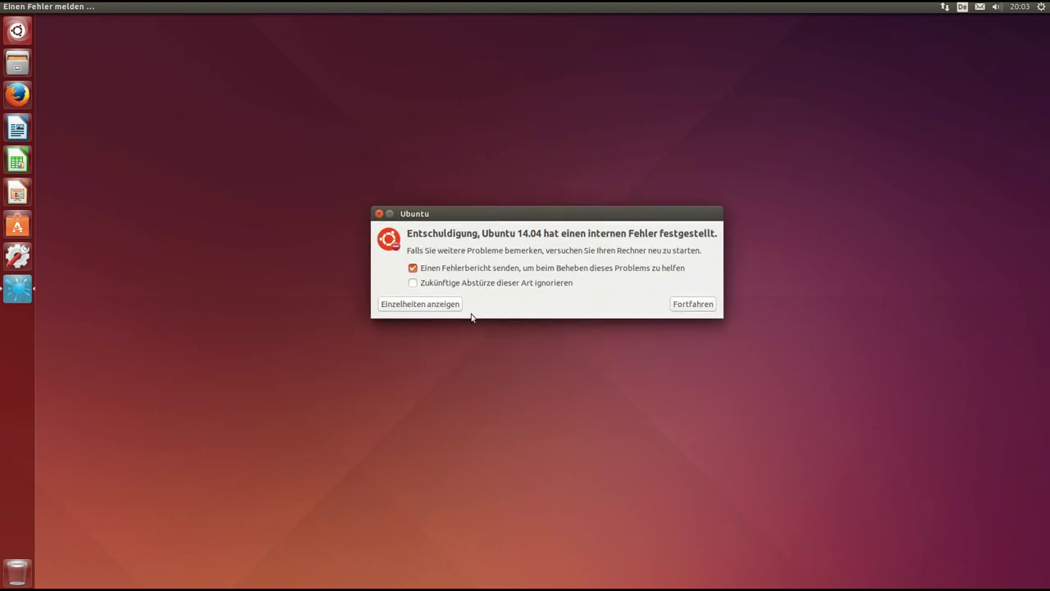
left_click(436, 305)
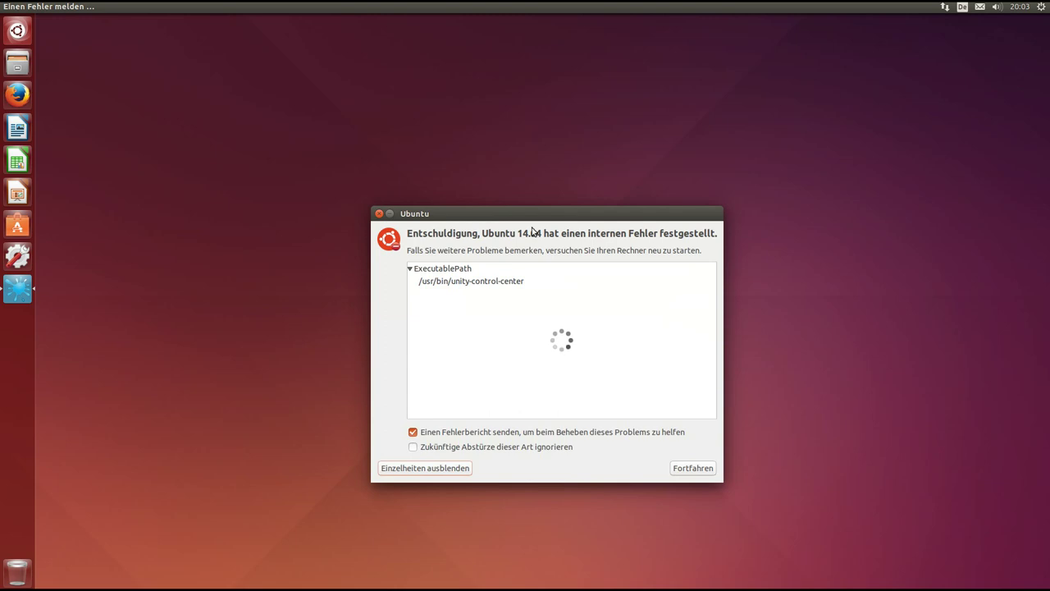
left_click_drag(527, 218, 505, 180)
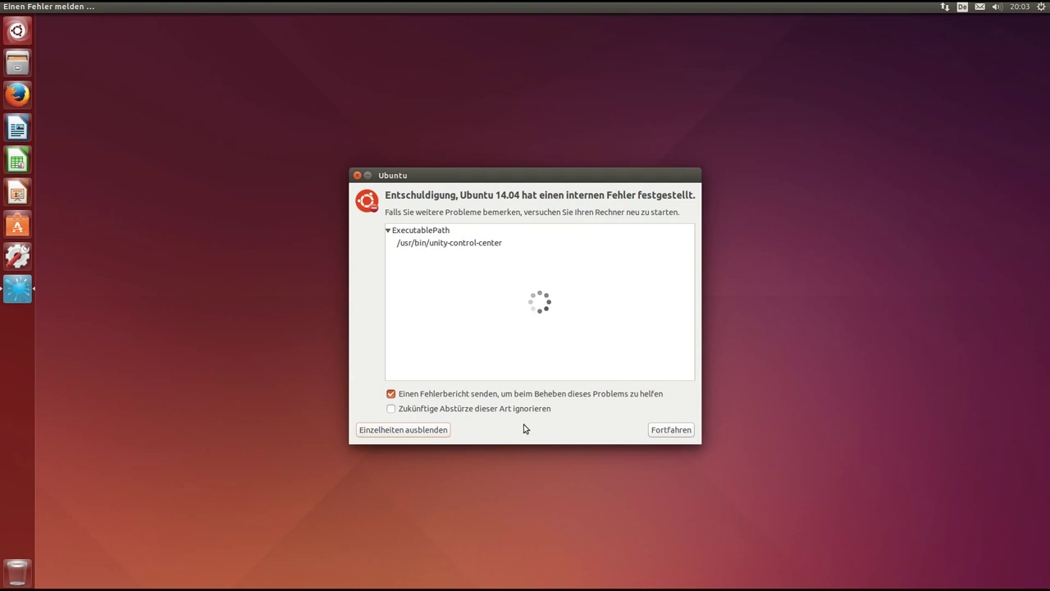
left_click(678, 432)
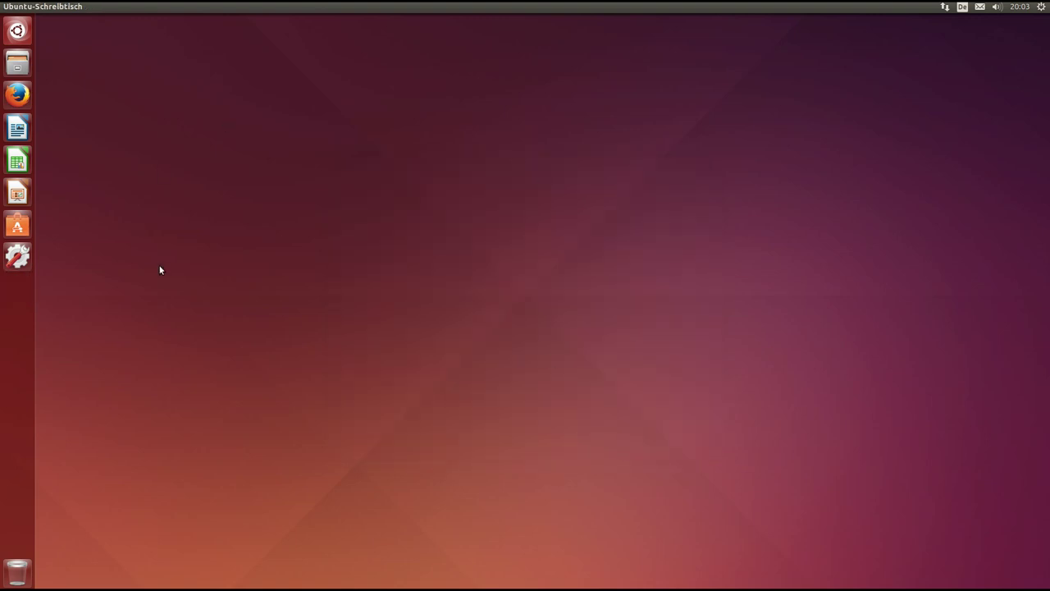
Open the Informationen overview in the system settings and inspect the system details, pointing out the operating system type
left_click(18, 257)
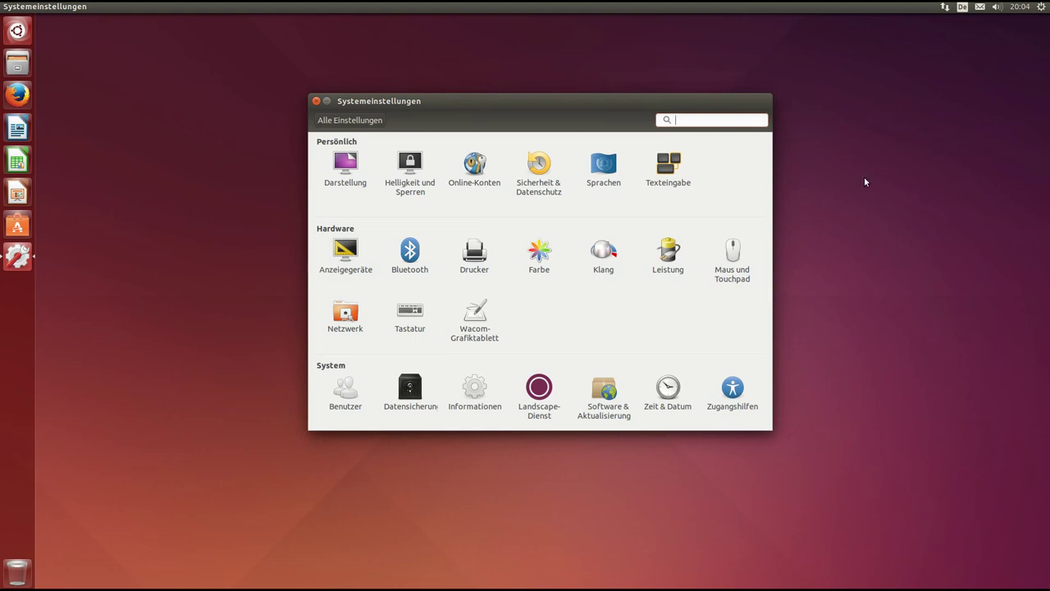
left_click(478, 389)
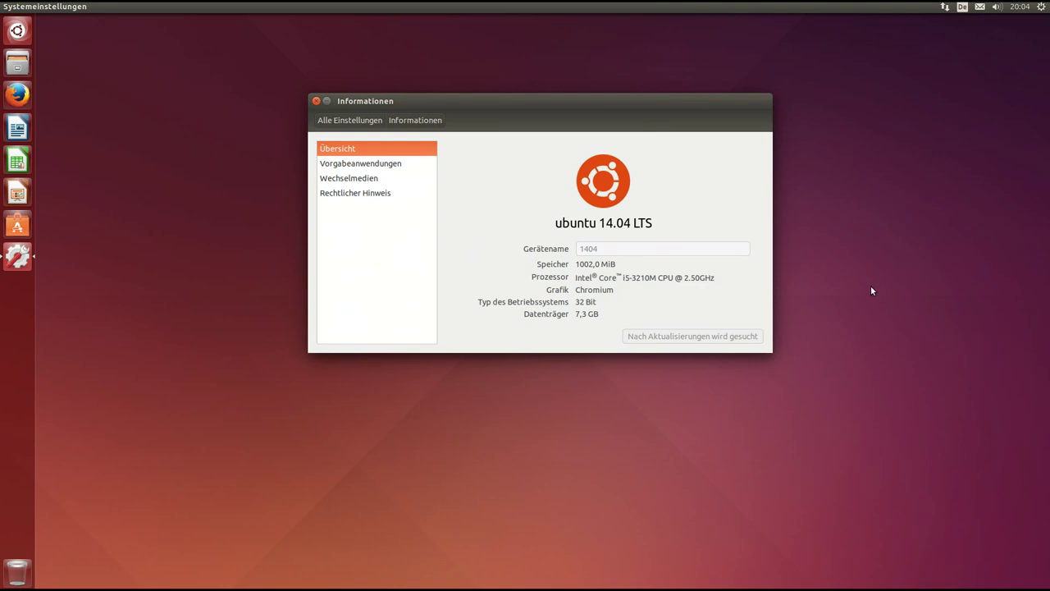
left_click_drag(699, 103, 676, 118)
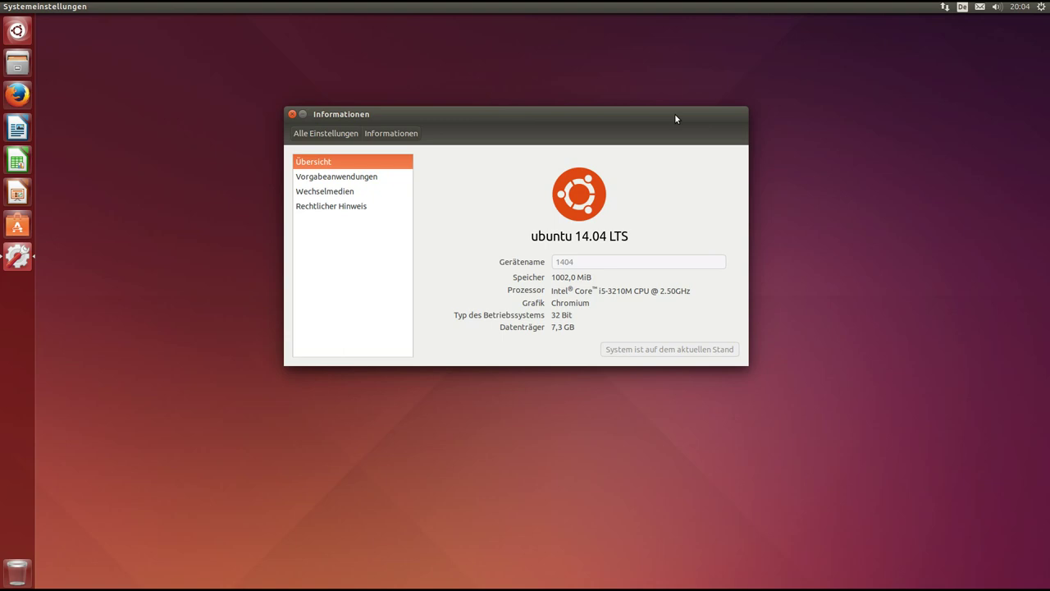
left_click_drag(663, 115, 649, 121)
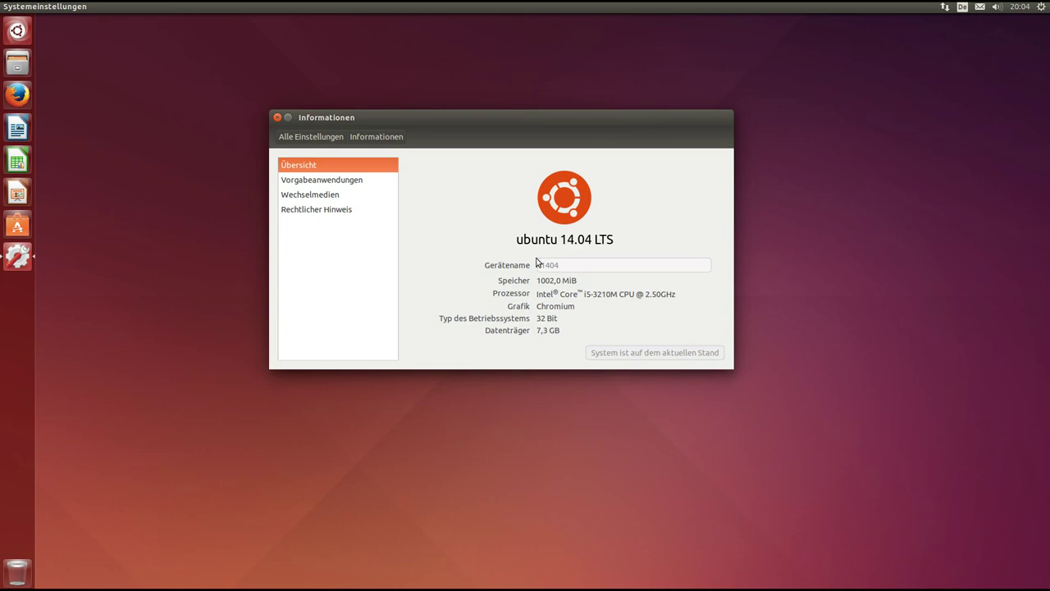
left_click_drag(559, 317, 534, 317)
left_click(566, 319)
Read the beginning of the Rechtlicher Hinweis section about searching in the dash, and return to all settings
left_click(341, 212)
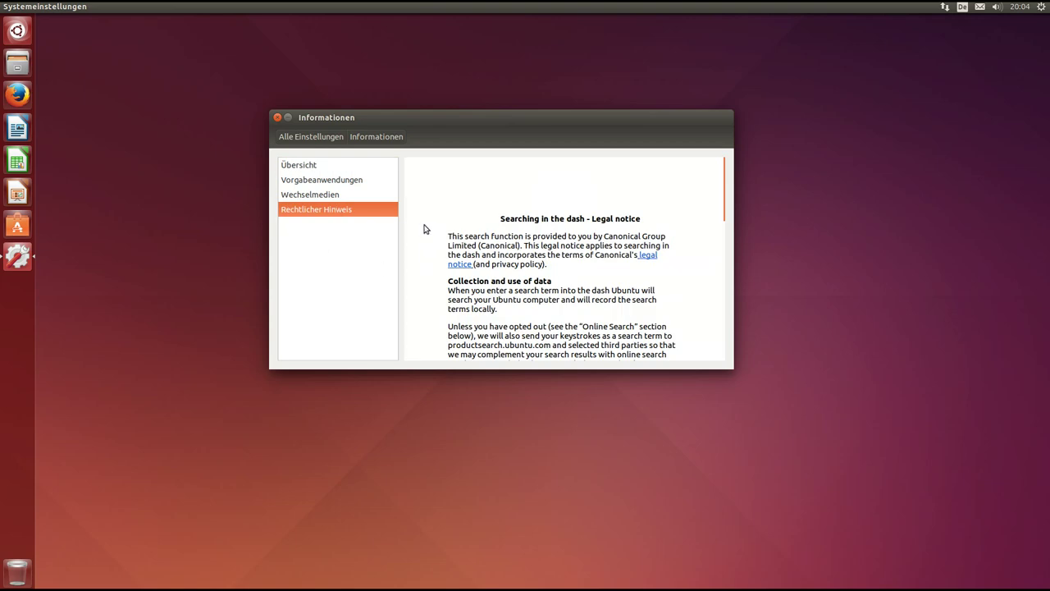
scroll(425, 229, "down", 1)
scroll(425, 229, "down", 1)
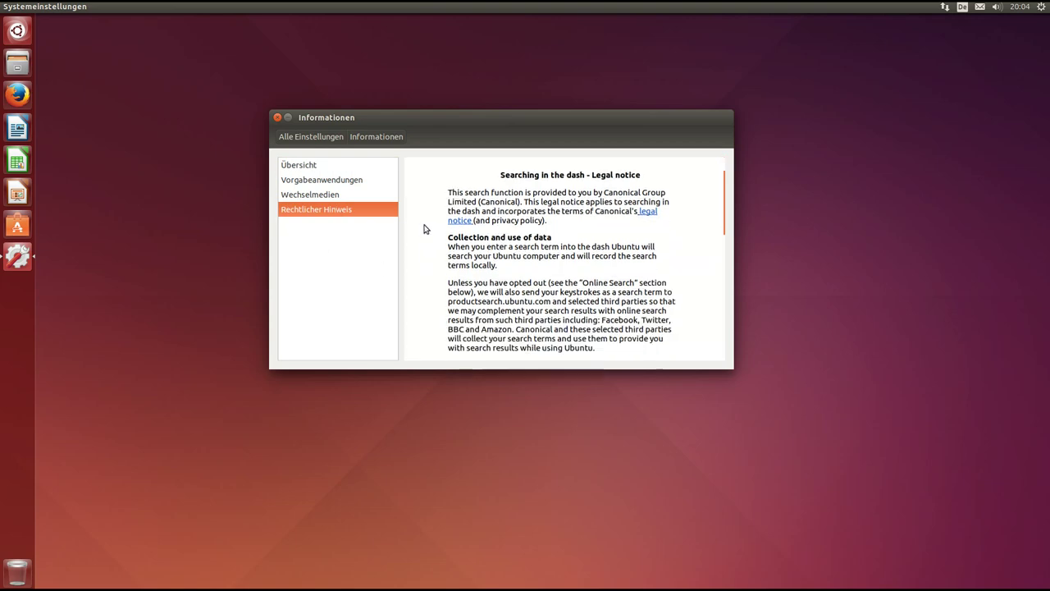
left_click(325, 137)
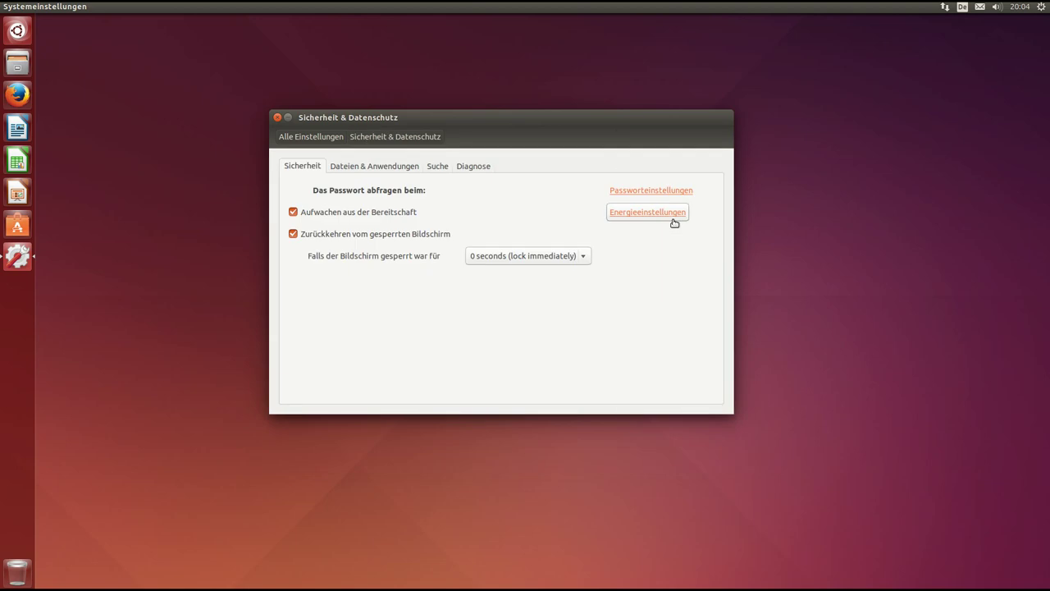
Turn off the recording of file and application usage in the Sicherheit & Datenschutz settings
left_click_drag(541, 120, 536, 124)
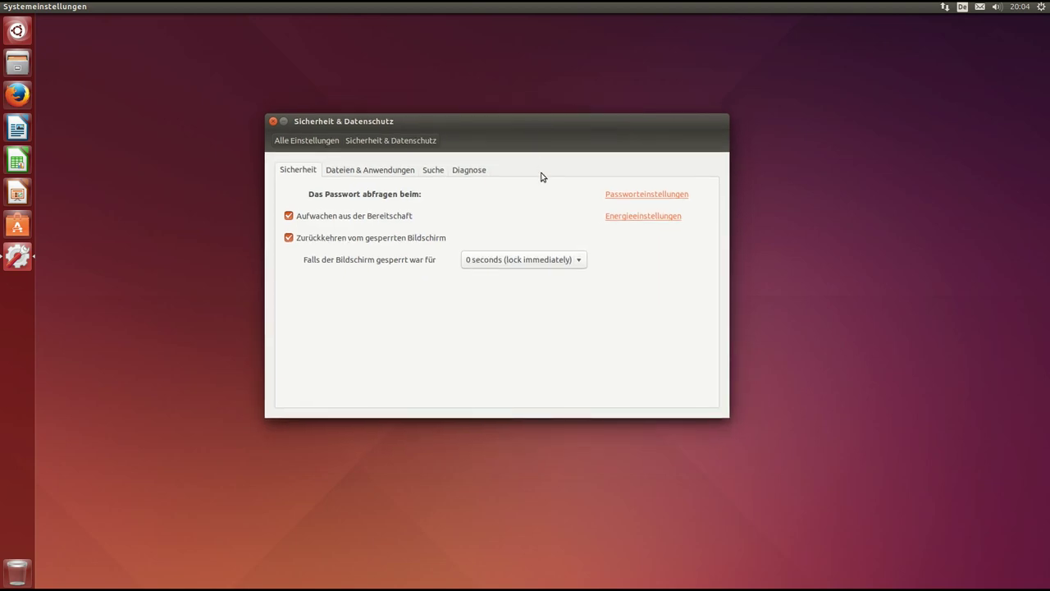
left_click(348, 173)
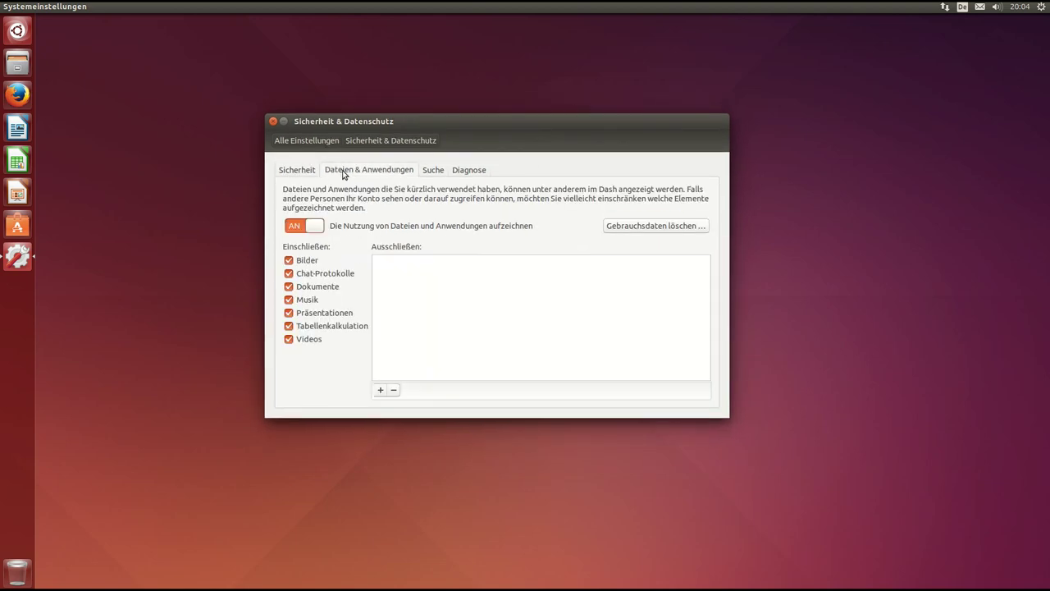
left_click(297, 228)
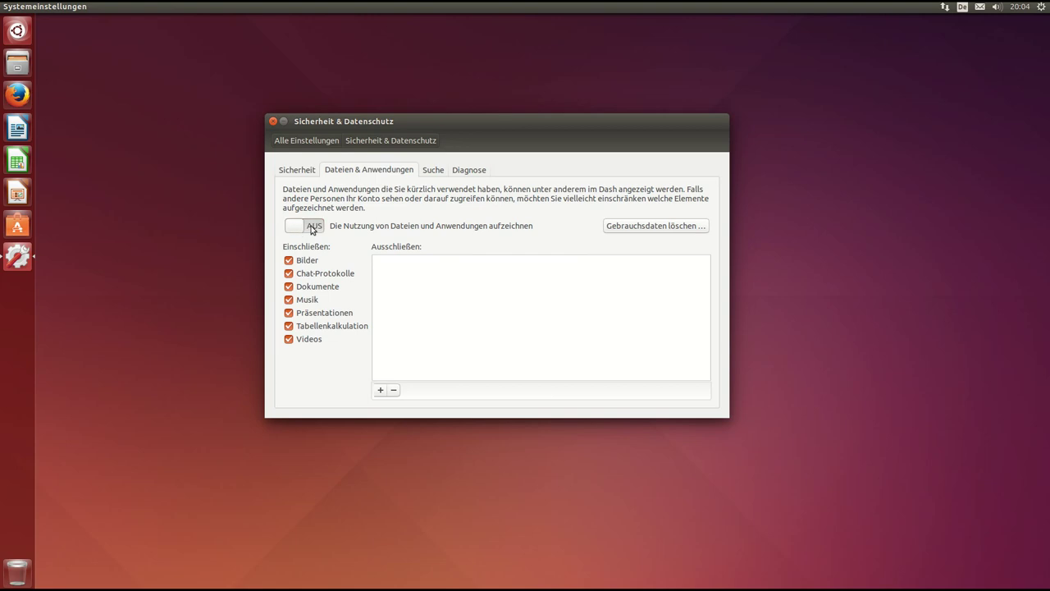
Review the dash online search, diagnostics and password-prompt options of Sicherheit & Datenschutz, and return to all settings
left_click(431, 170)
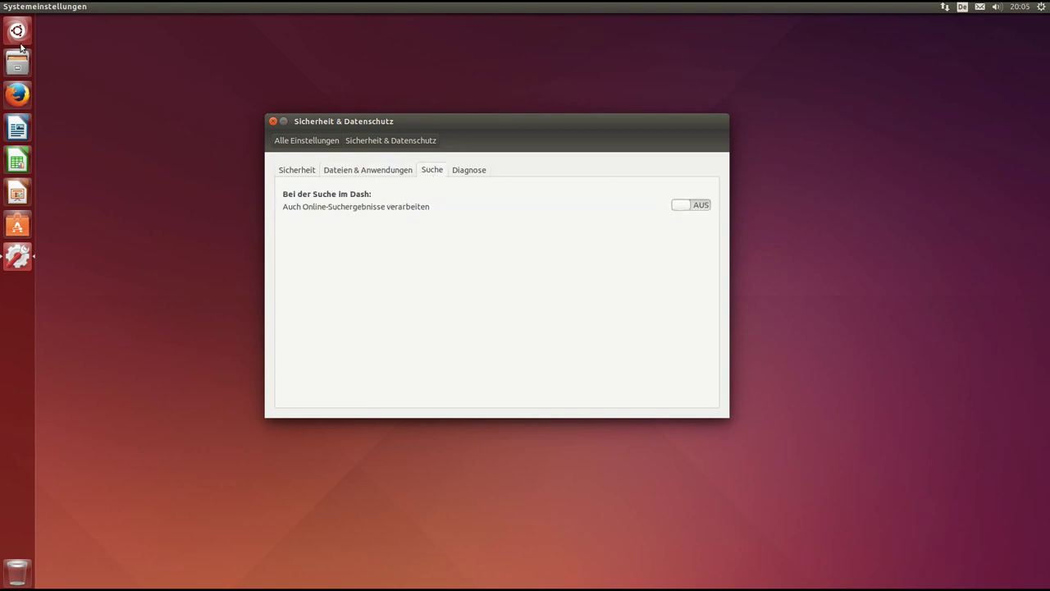
left_click_drag(493, 132, 496, 133)
left_click(472, 173)
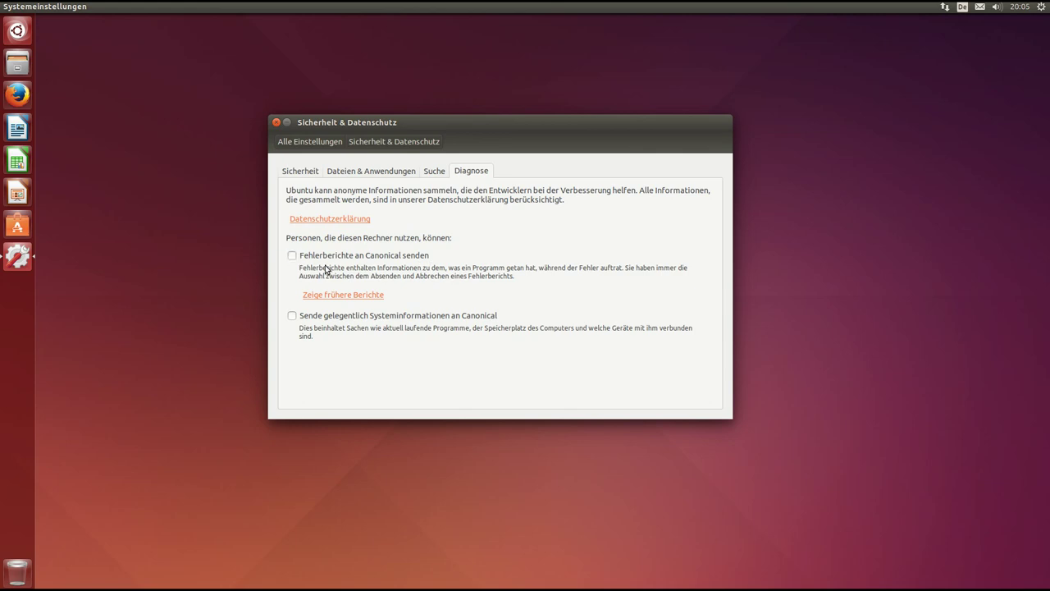
left_click(302, 173)
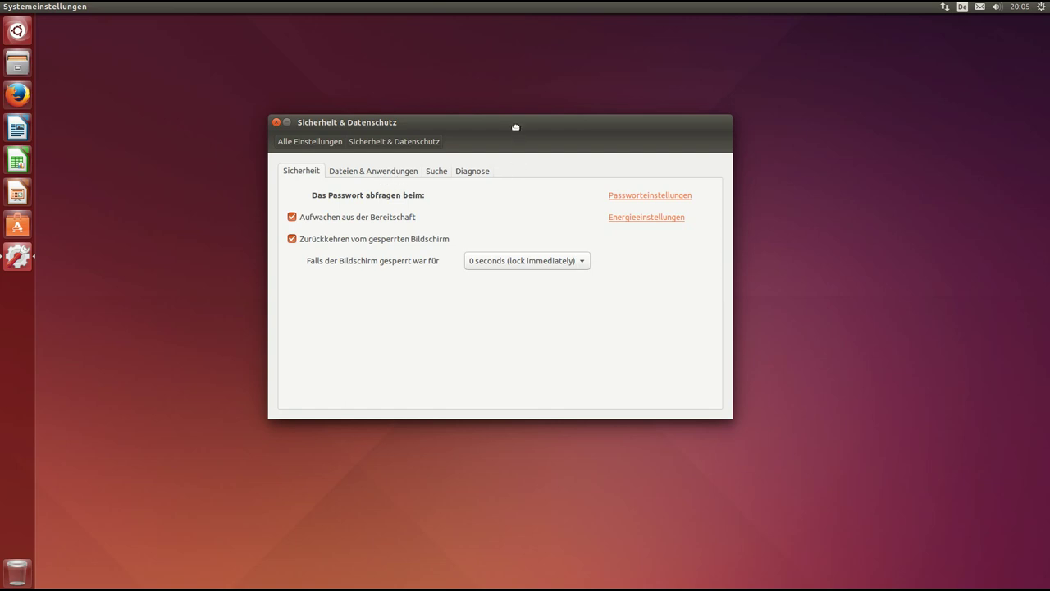
left_click_drag(516, 125, 515, 121)
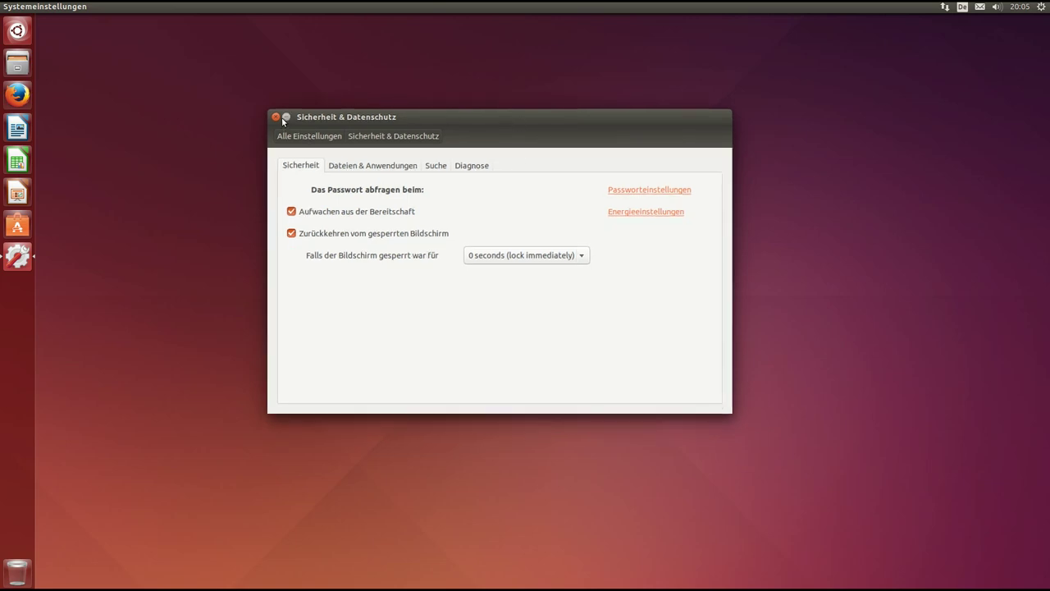
left_click(303, 136)
left_click_drag(392, 118, 430, 81)
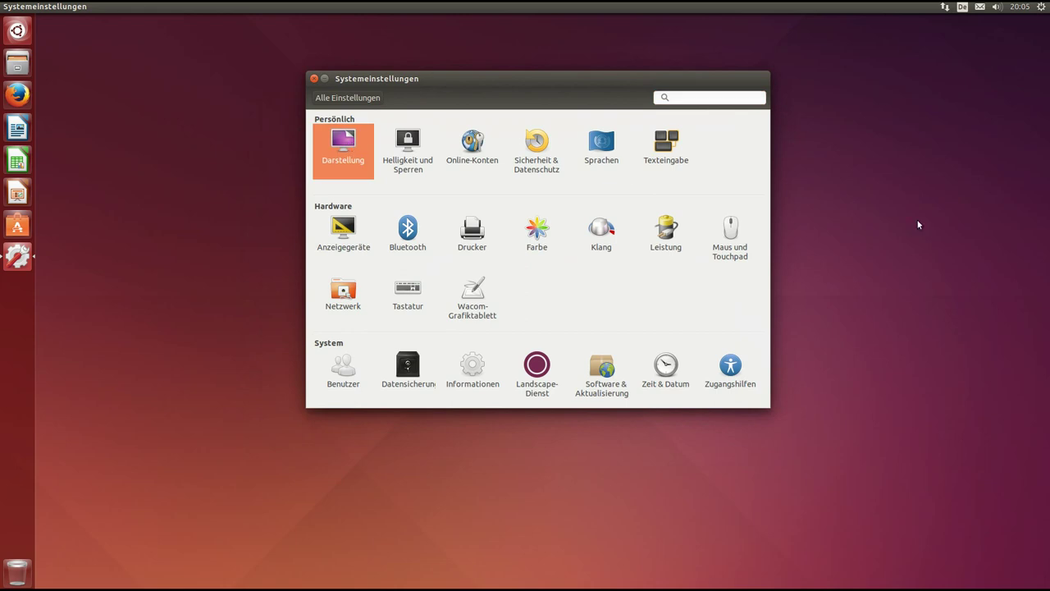
In the Darstellung settings, try launcher icon sizes of 16 and 36, and set the size to 46
left_click_drag(692, 88, 627, 105)
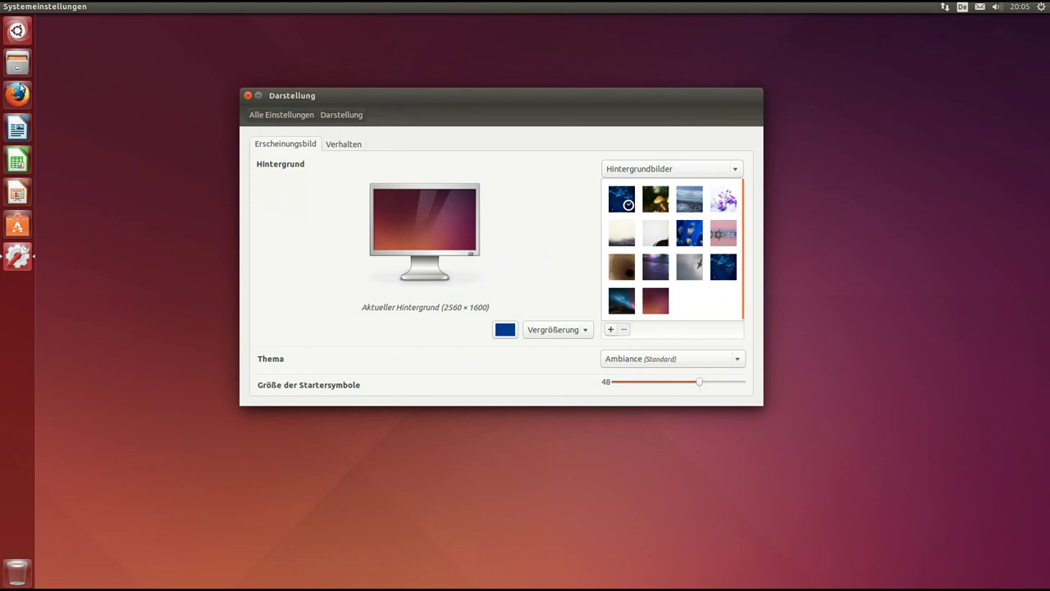
left_click_drag(698, 381, 610, 384)
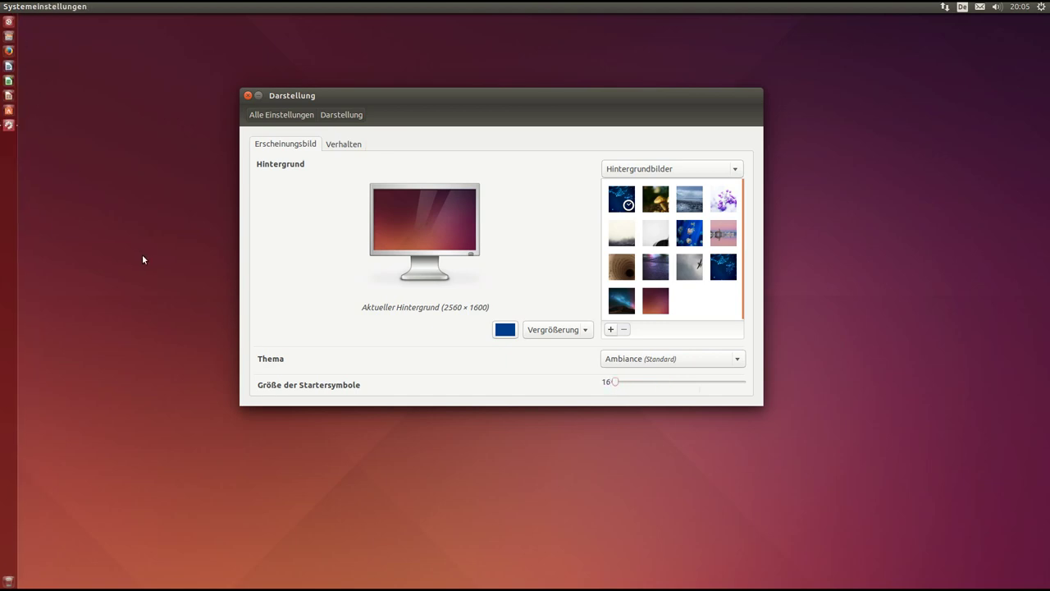
left_click_drag(617, 383, 668, 384)
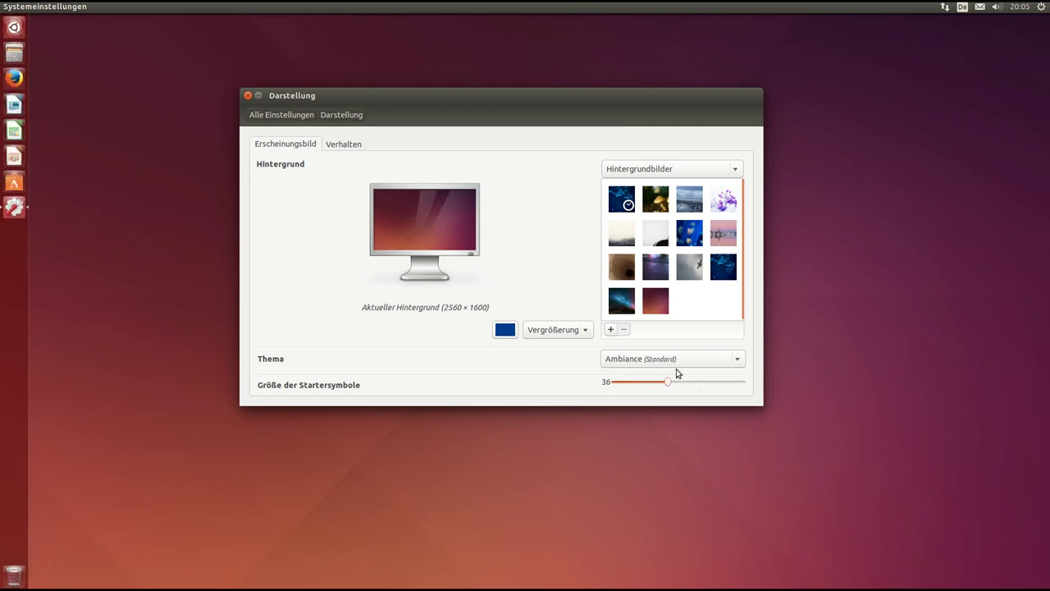
left_click_drag(670, 384, 693, 384)
Try the Radiance theme and switch back to the Ambiance theme
left_click(693, 361)
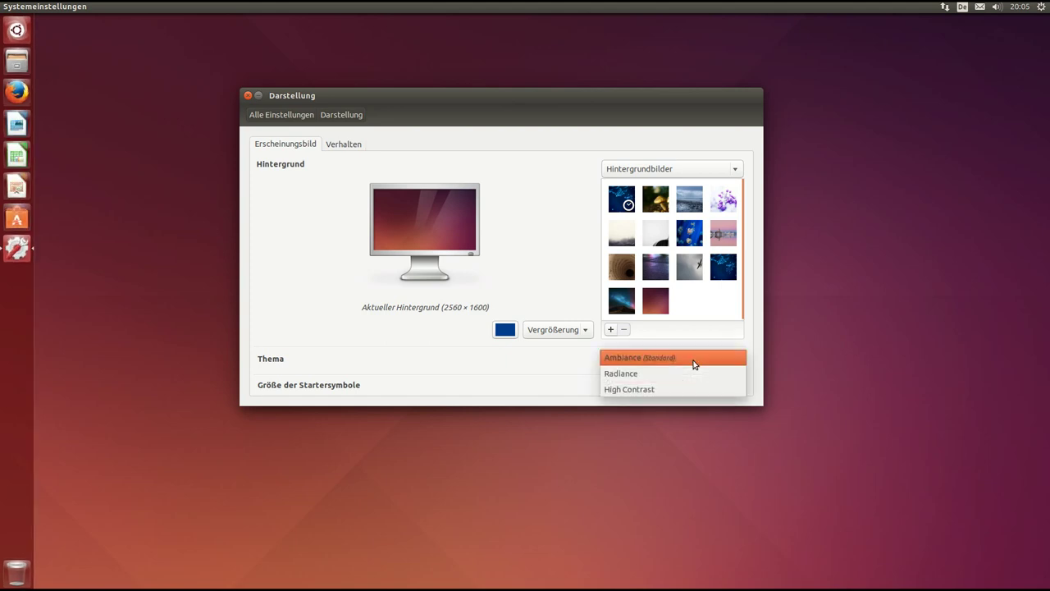
left_click(674, 375)
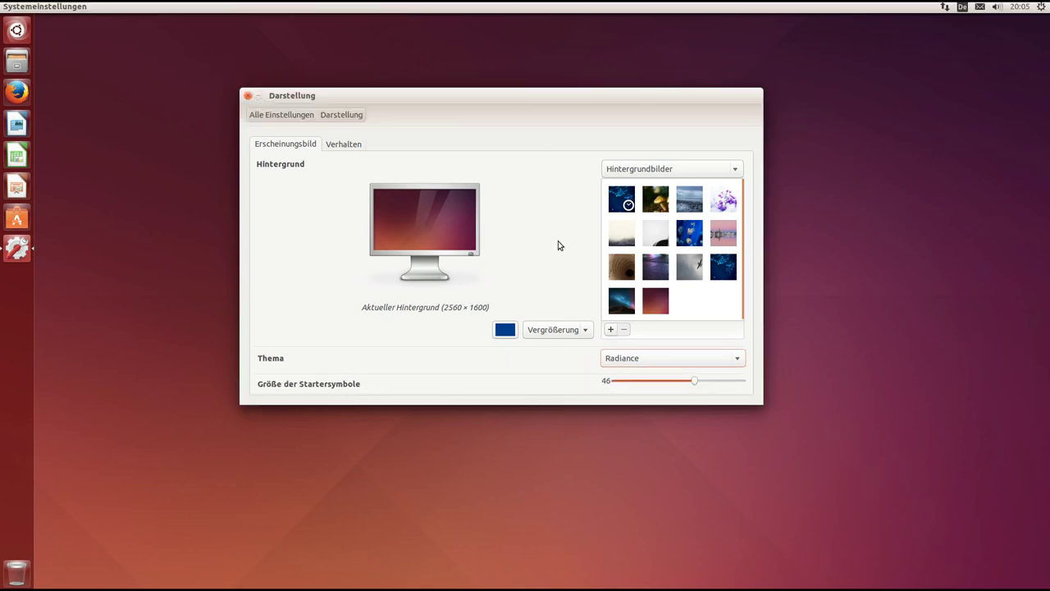
left_click(654, 359)
left_click(645, 342)
left_click_drag(552, 98, 530, 111)
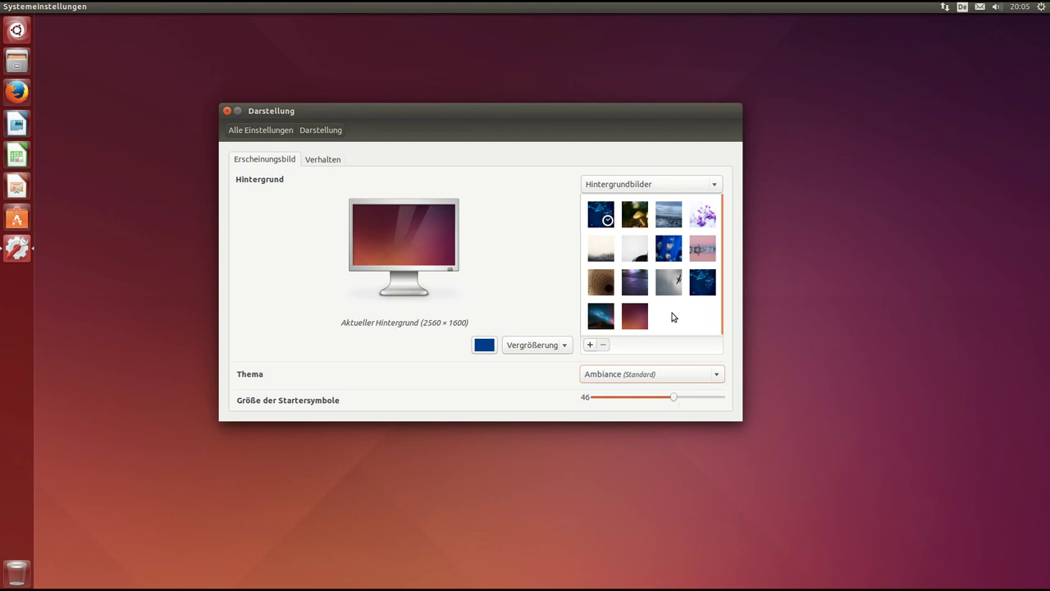
In the Verhalten settings, show window menus in the window's title bar and check the Hilfe menu there
left_click(331, 162)
left_click_drag(419, 112, 454, 100)
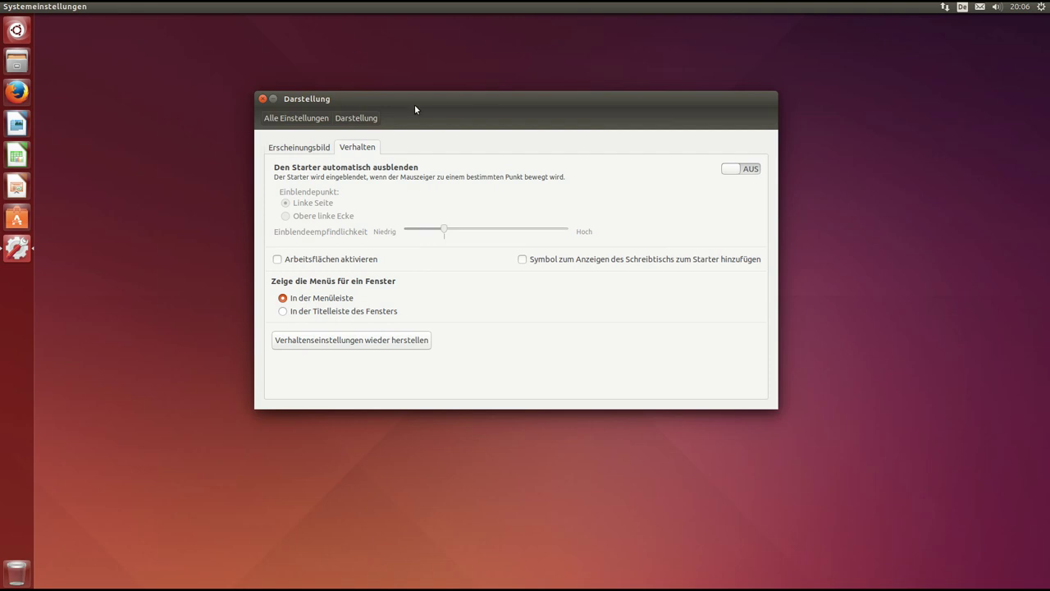
left_click_drag(473, 99, 478, 107)
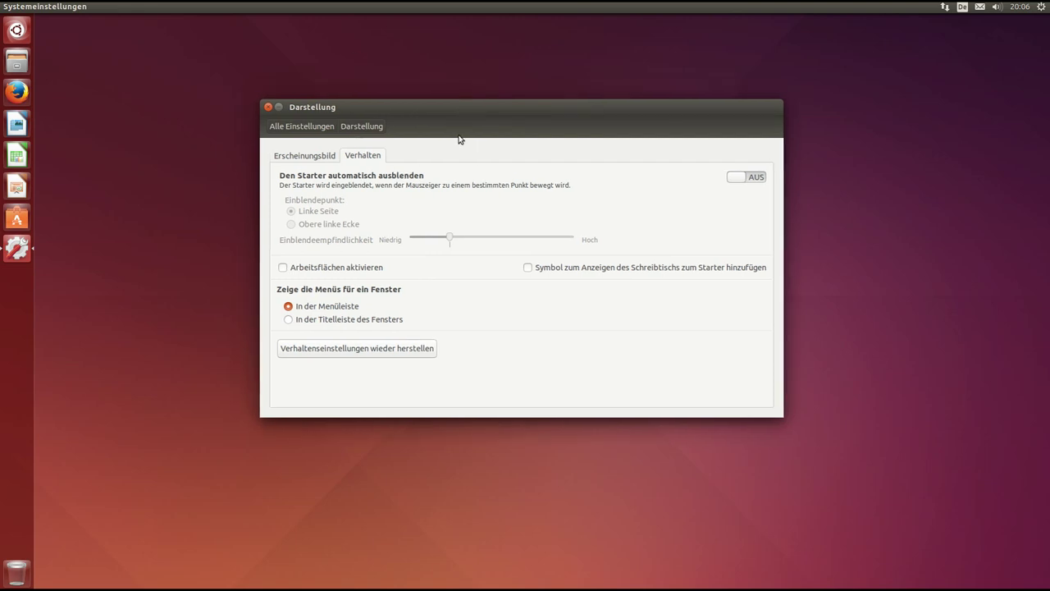
left_click(312, 321)
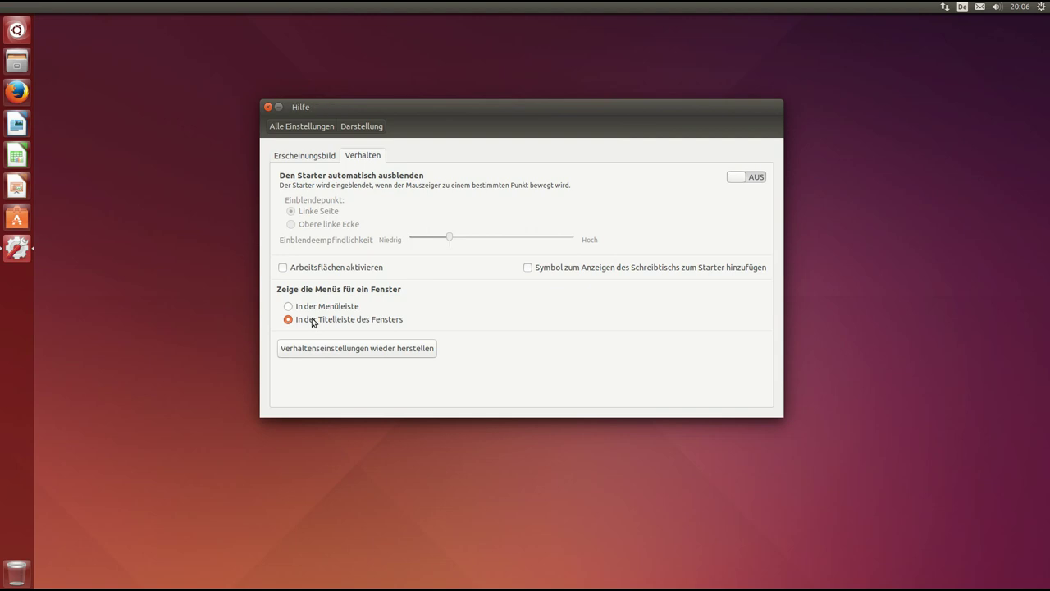
left_click(303, 107)
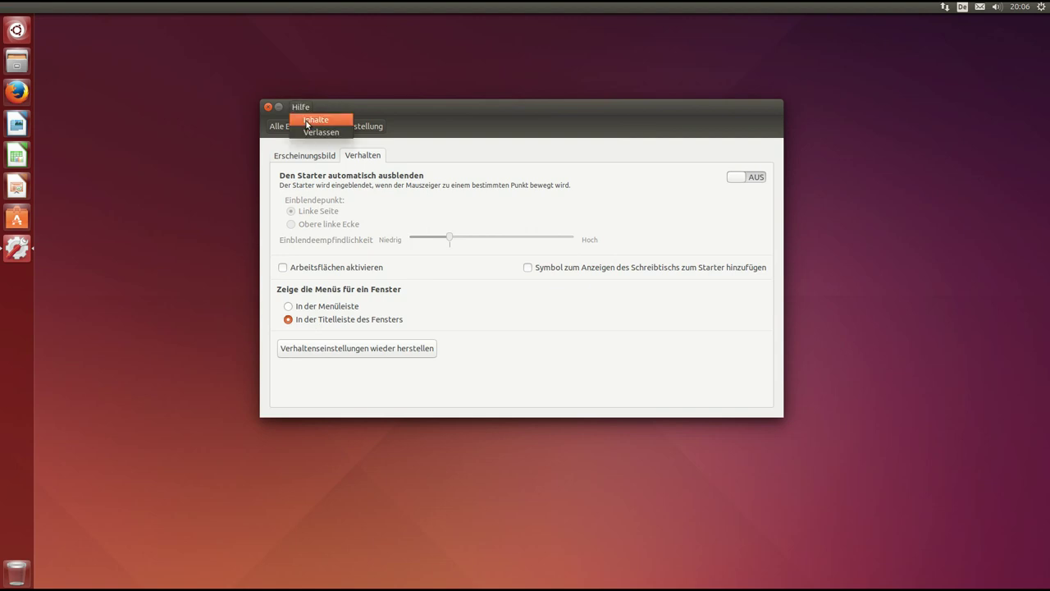
left_click(338, 99)
Switch the window menus to the menu bar to compare the Hilfe menu, and set them back to the title bar
left_click(313, 306)
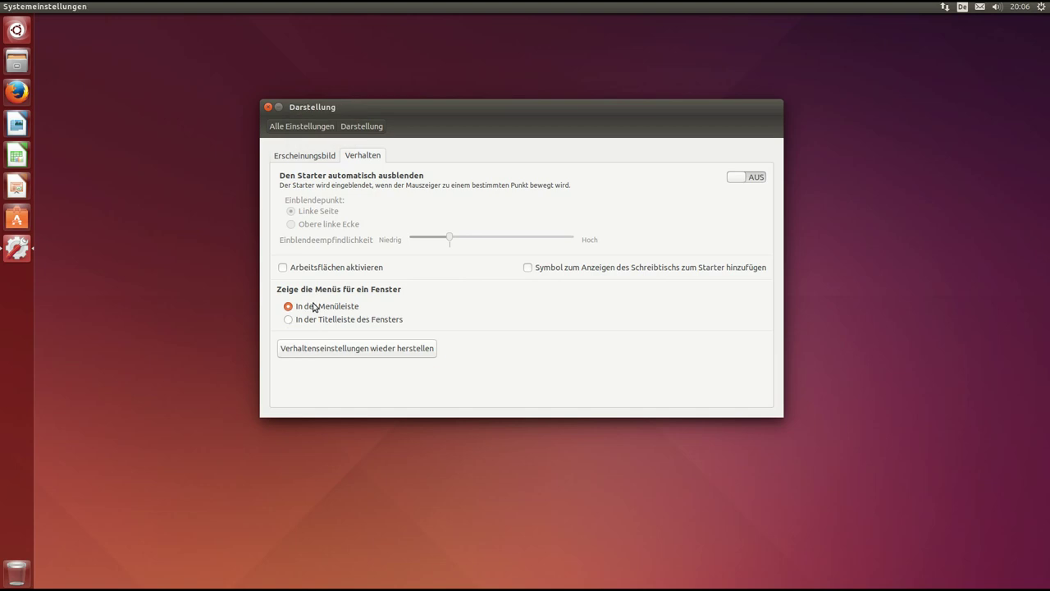
left_click(47, 6)
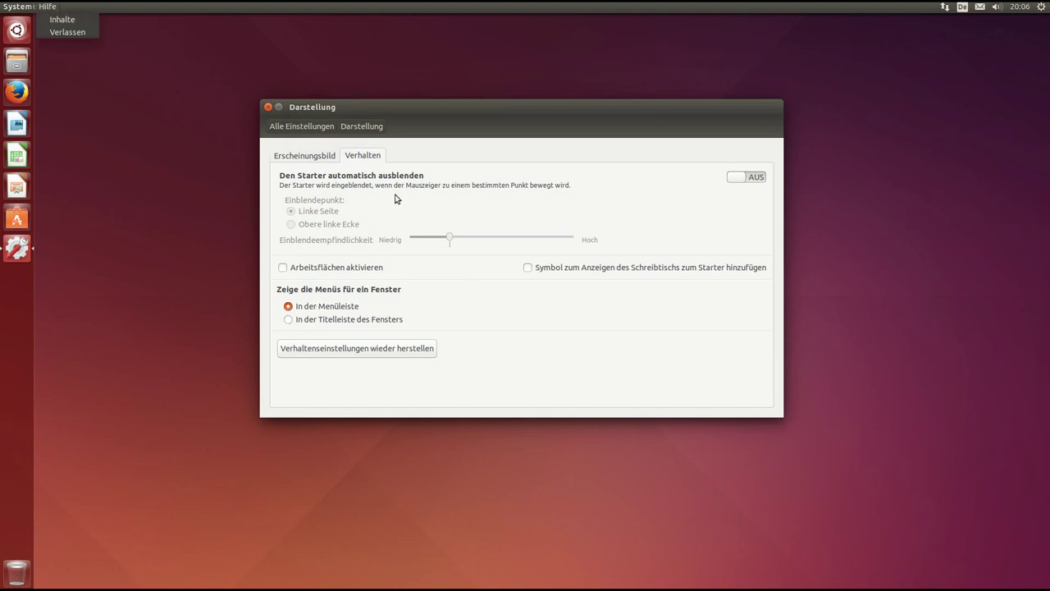
left_click(287, 327)
left_click(288, 322)
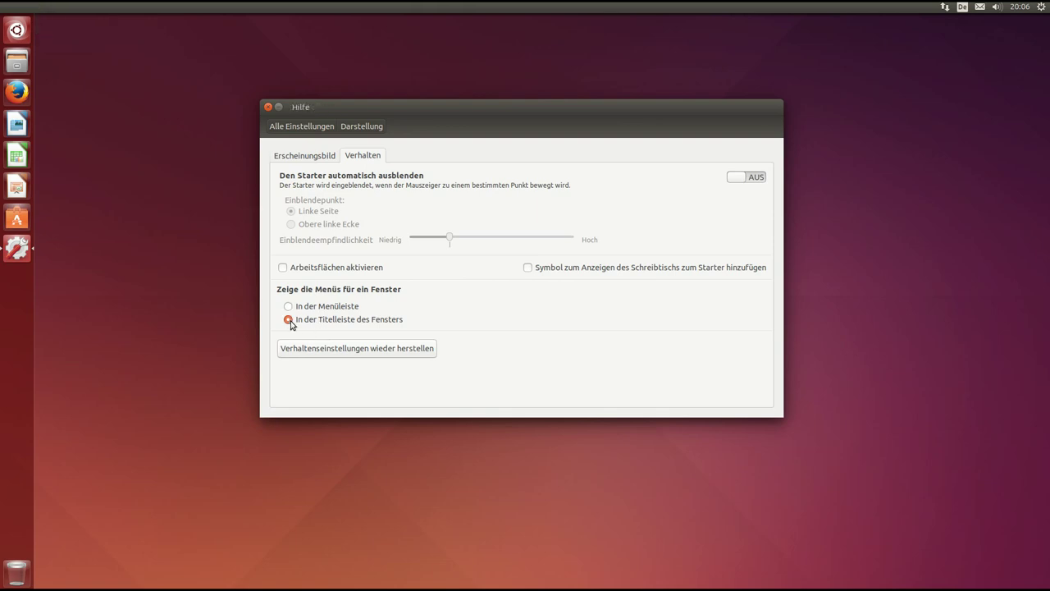
mouse_move(438, 103)
mouse_move(450, 105)
left_mouse_down()
mouse_move(474, 113)
mouse_move(438, 96)
left_mouse_up()
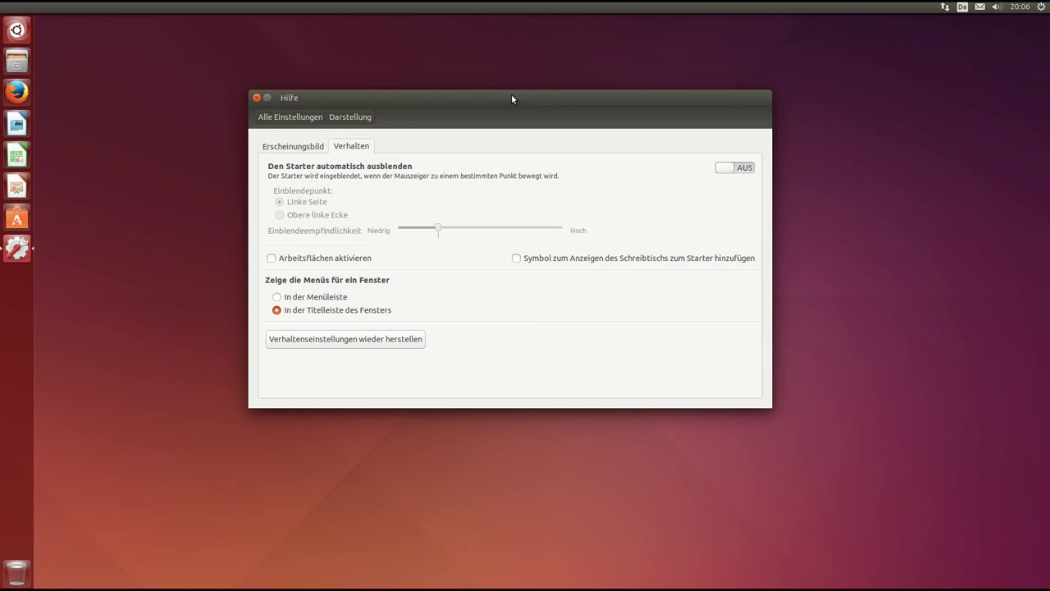
left_click_drag(511, 96, 513, 99)
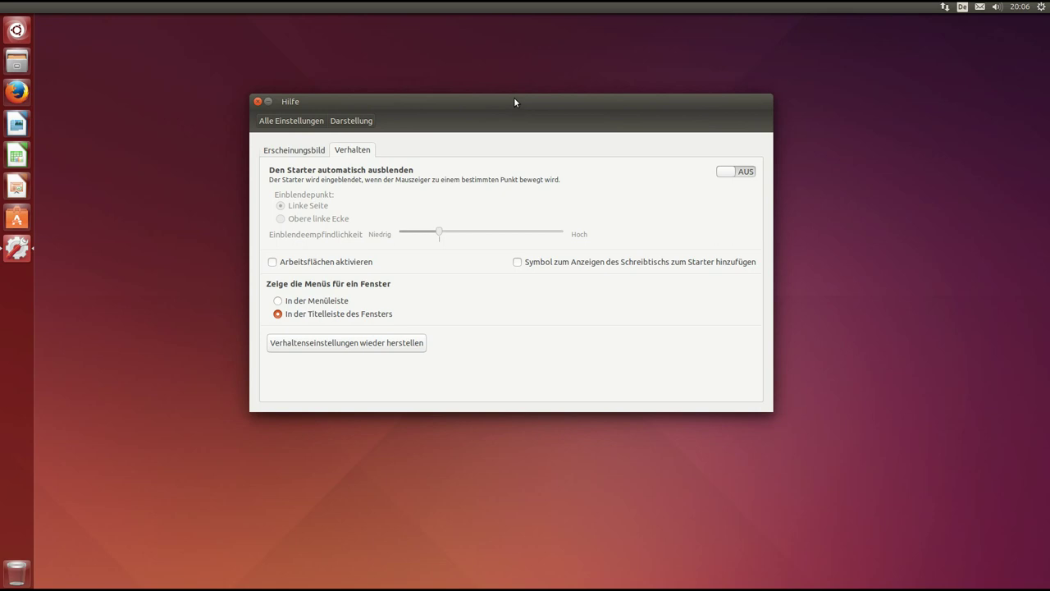
Enable workspaces and use the workspace overview to switch to the upper-right workspace and back to the first one
left_click(272, 262)
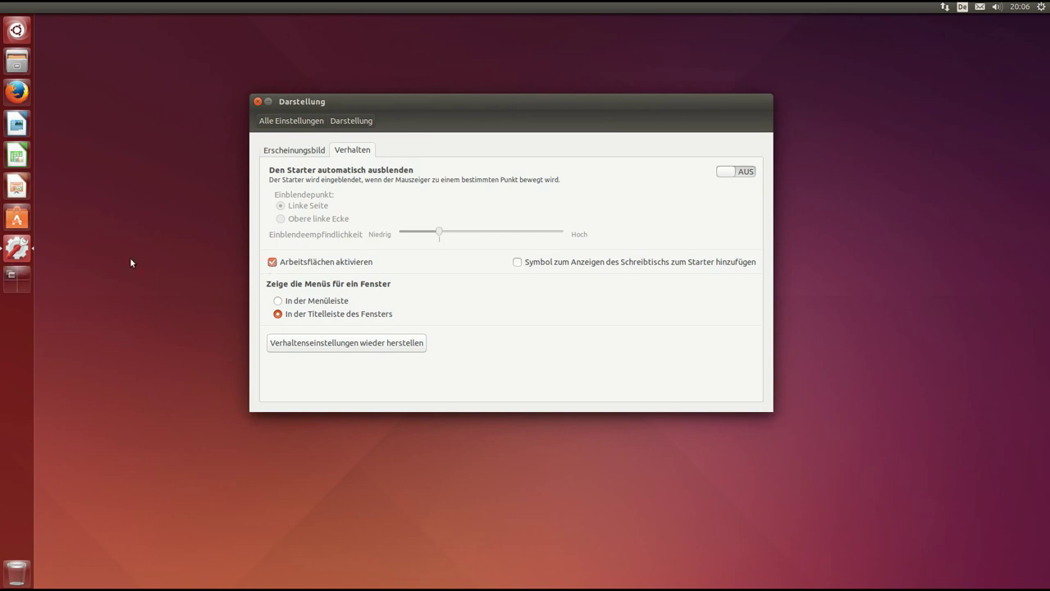
left_click(21, 282)
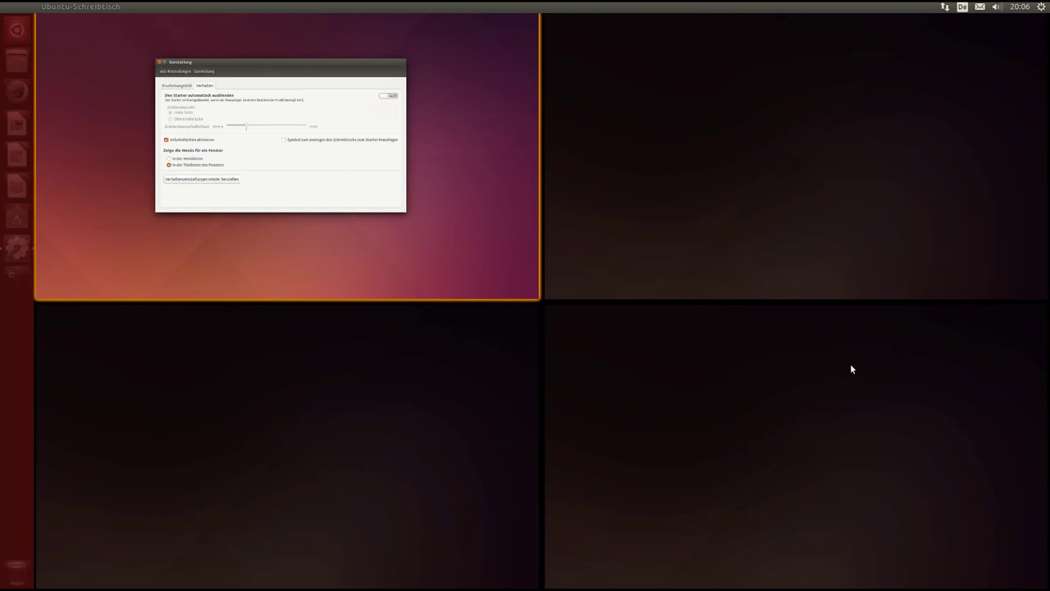
left_click(748, 149)
left_click(21, 286)
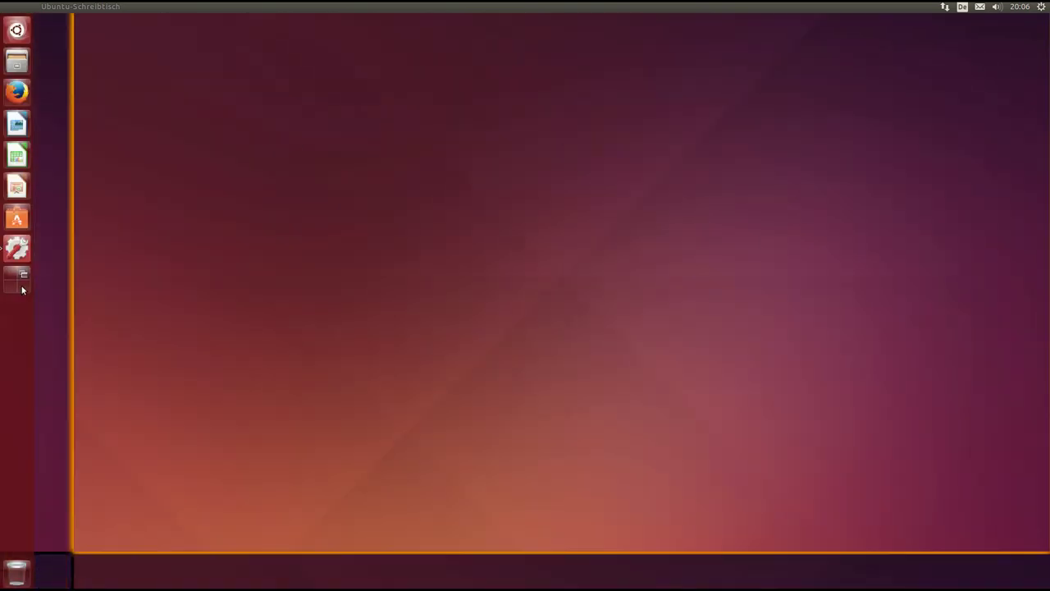
left_click(137, 222)
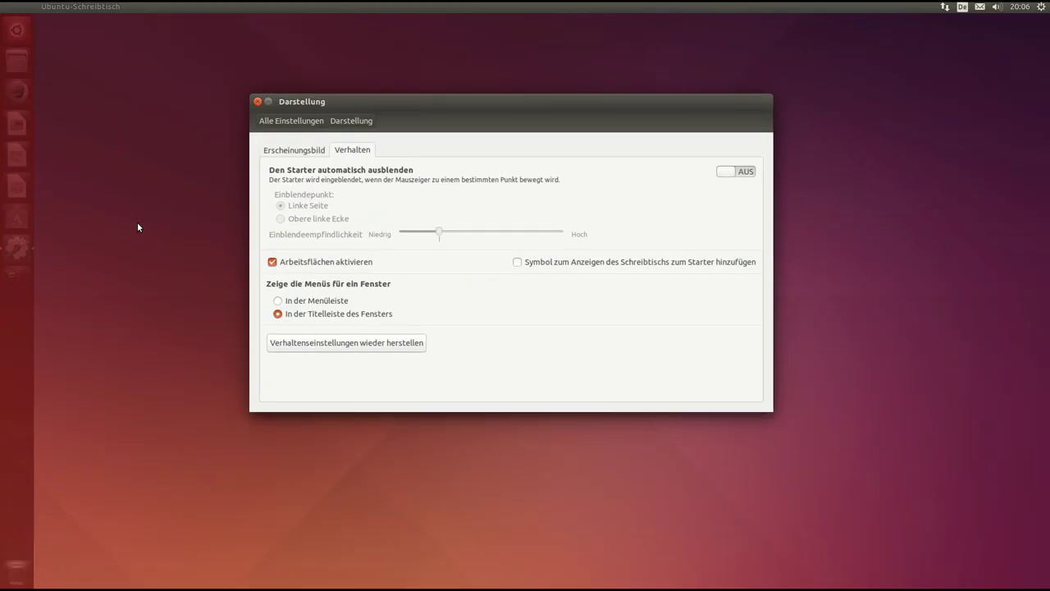
left_click_drag(415, 108, 421, 99)
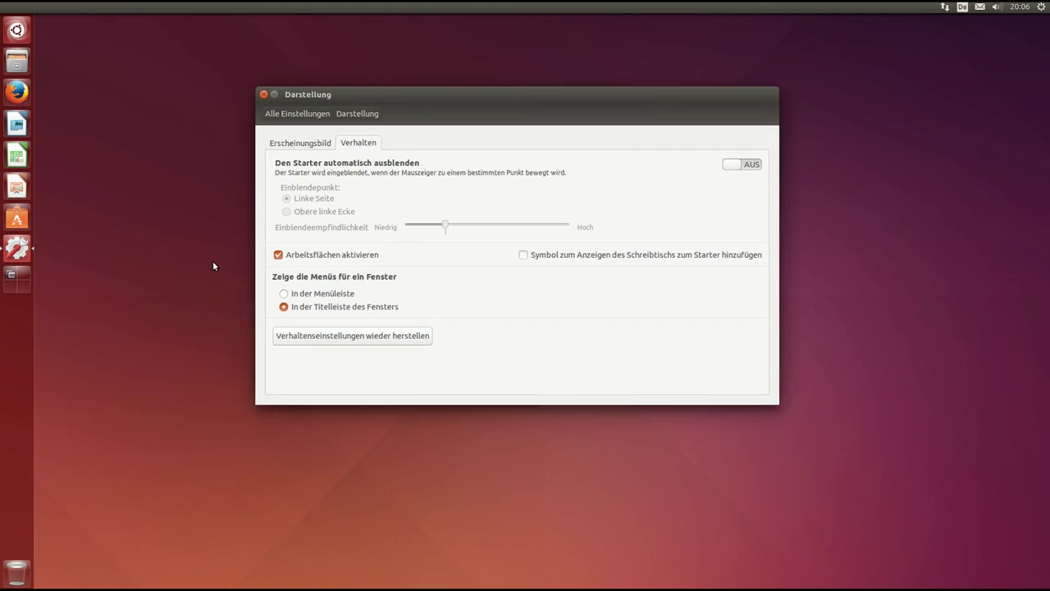
Add the show-desktop icon to the launcher and test it by hiding and restoring the open window
left_click(523, 256)
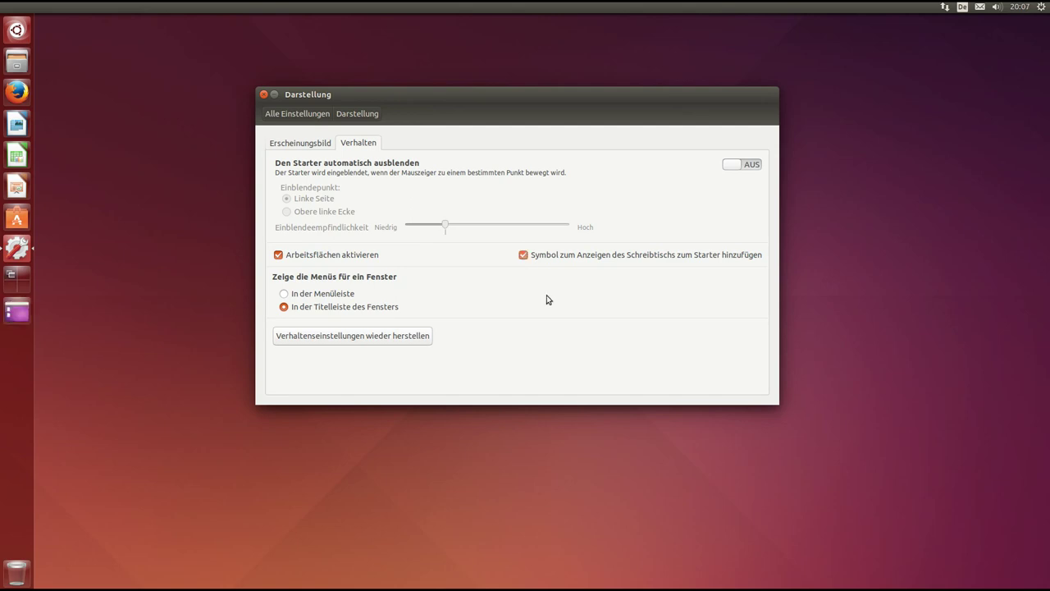
left_click(17, 311)
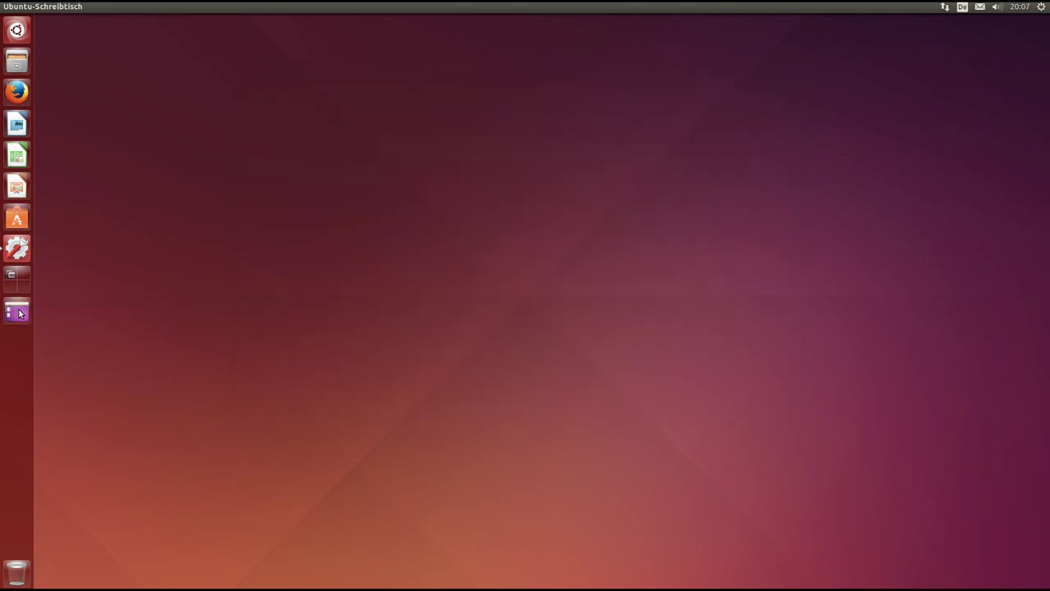
left_click(20, 312)
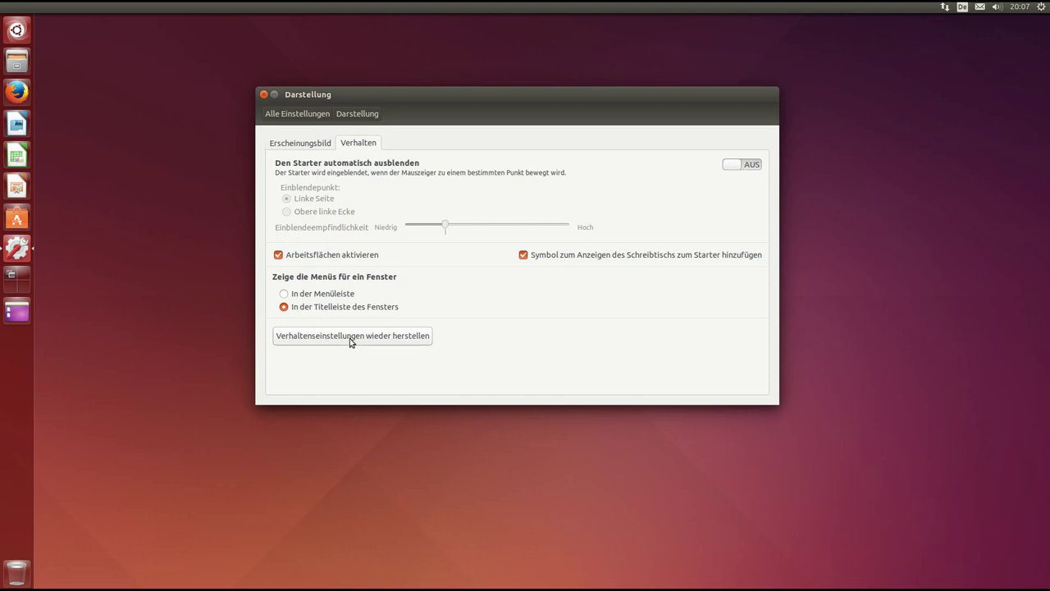
Leave the behaviour options of the Darstellung settings and return to the overview of all settings
left_click(320, 147)
left_click_drag(437, 112, 362, 80)
left_click(269, 102)
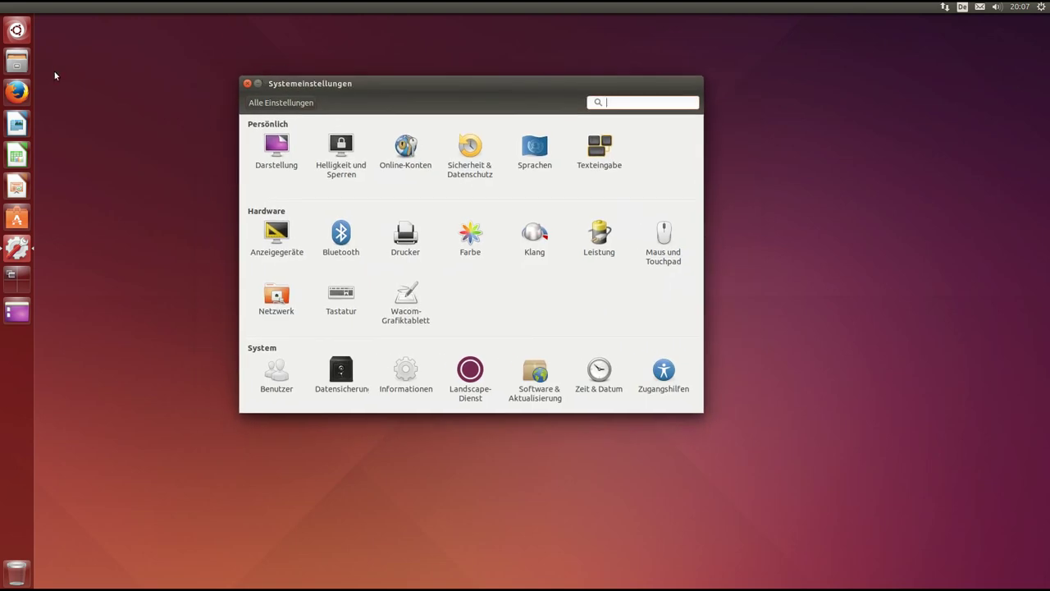
Open the home folder in the Dateien file manager and show the program's version information
left_click(16, 63)
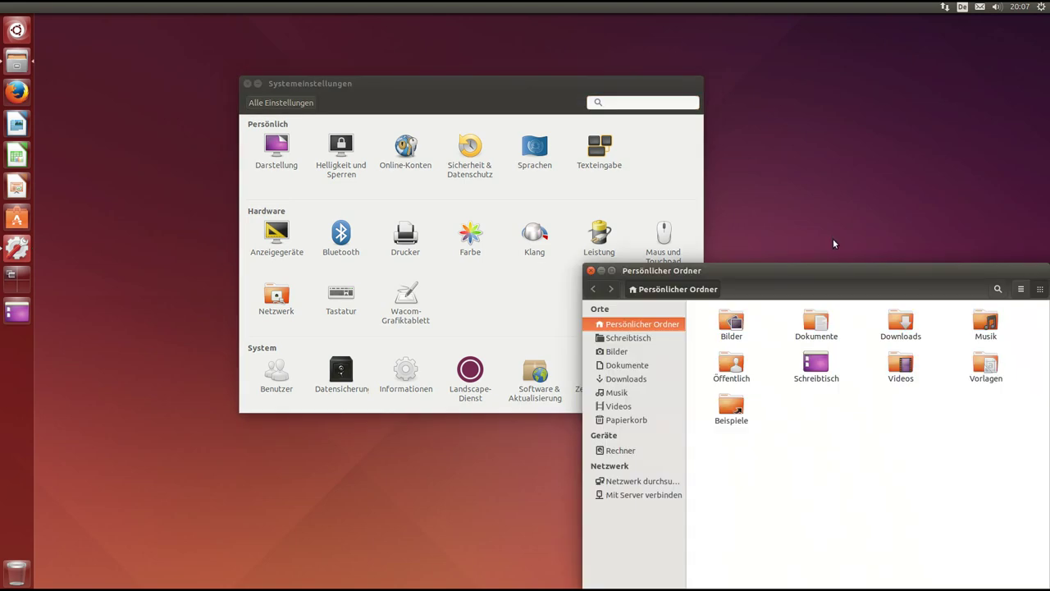
left_click_drag(847, 264, 441, 59)
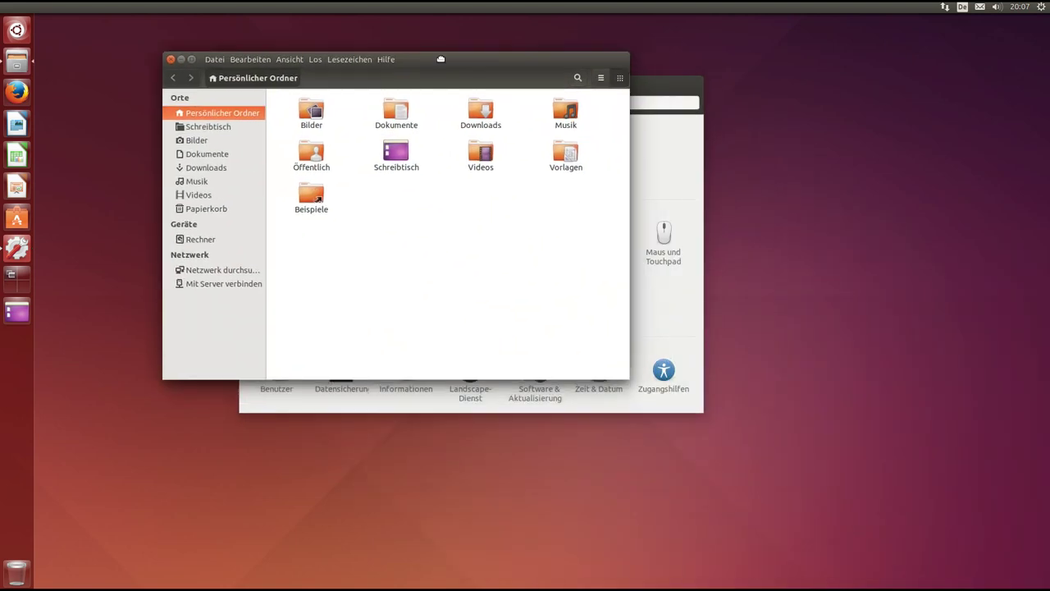
left_click(385, 58)
left_click(417, 141)
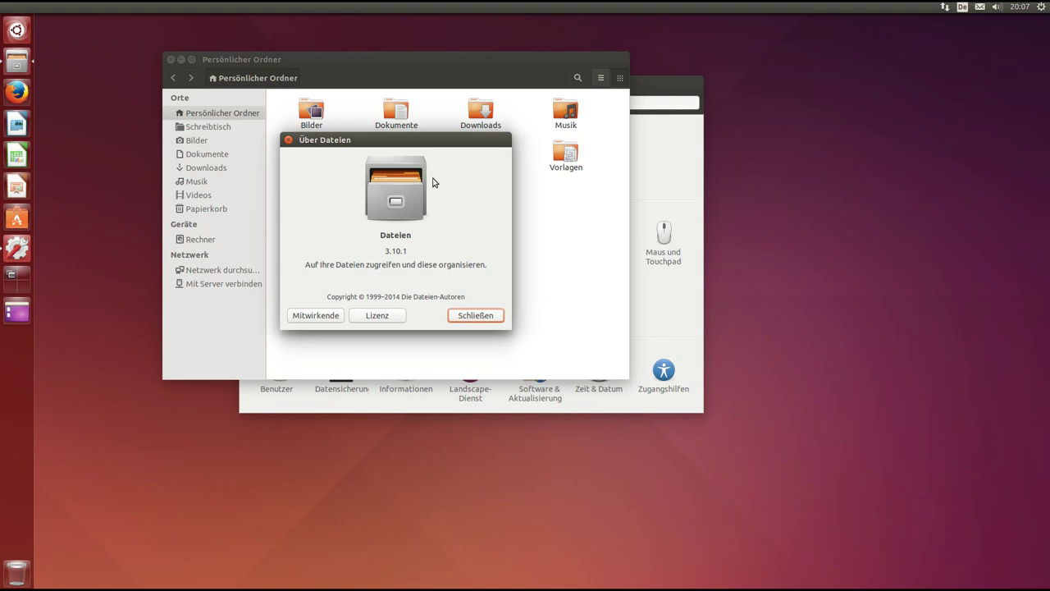
Read the licence text of the Dateien program down to its mention of Nautilus, and close the information dialog
left_click_drag(412, 143, 489, 167)
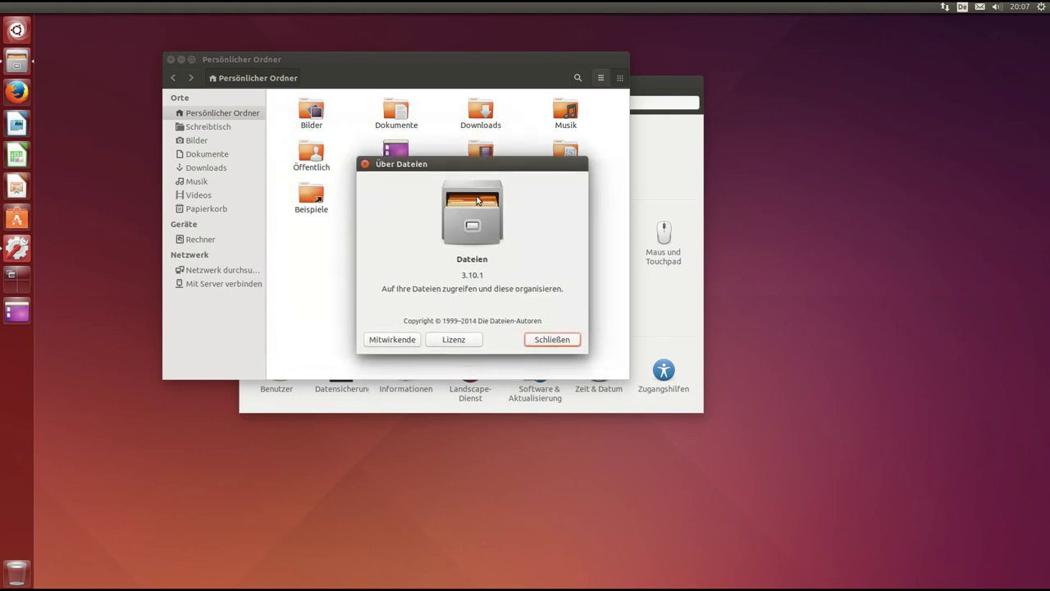
left_click(471, 341)
scroll(507, 297, "down", 4)
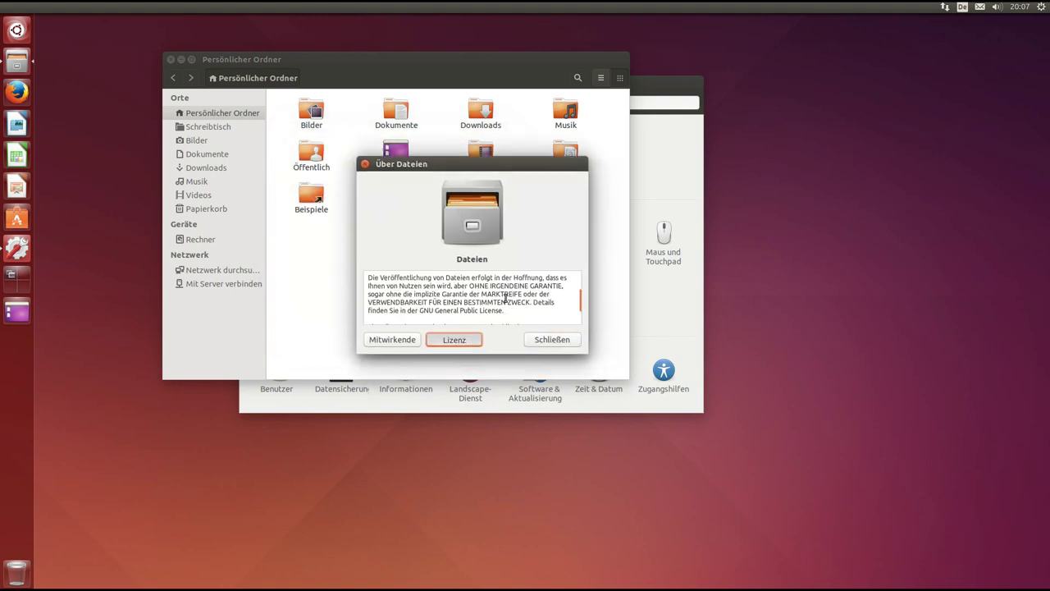
left_click(405, 303)
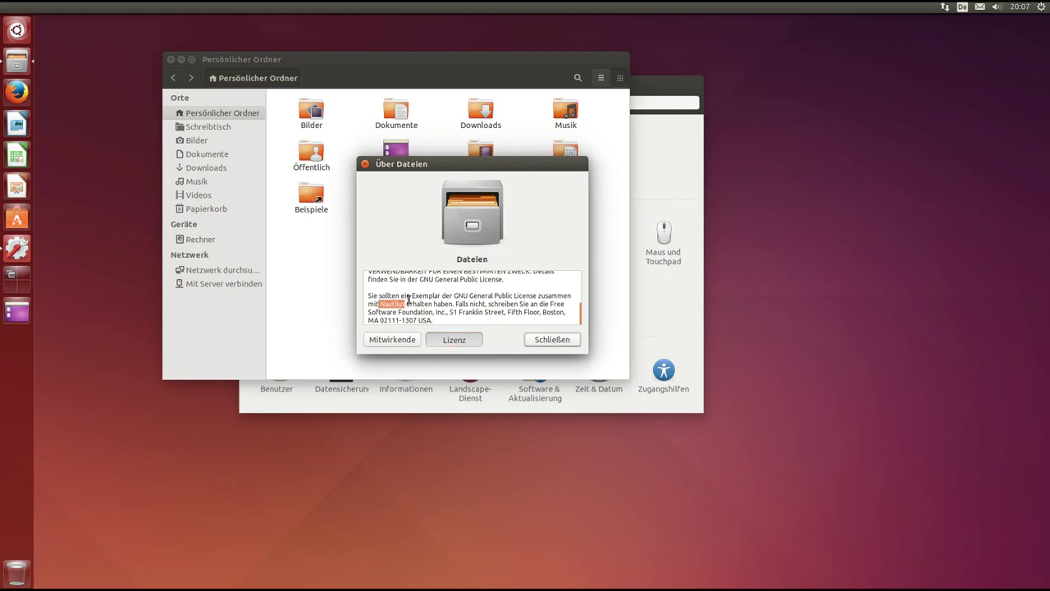
left_click(564, 339)
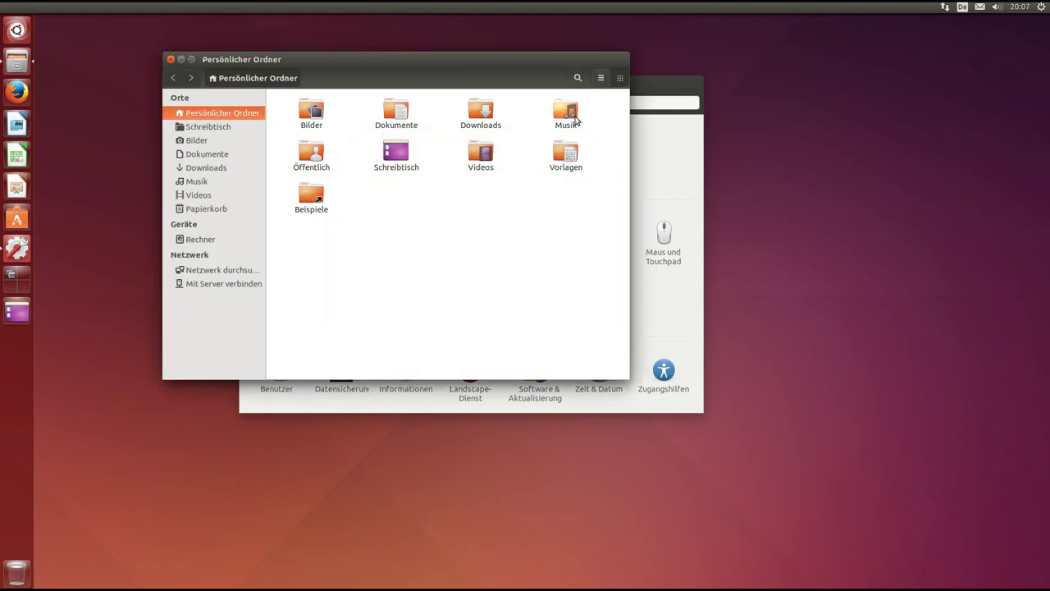
Display the home folder as a list, and maximize and restore the file manager window
left_click(601, 77)
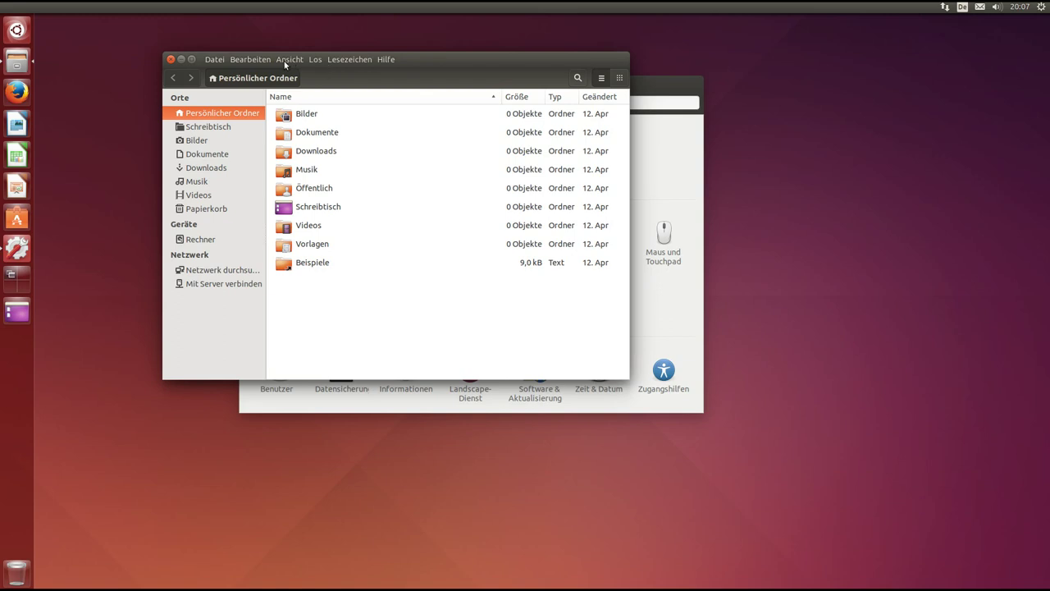
double_click(436, 62)
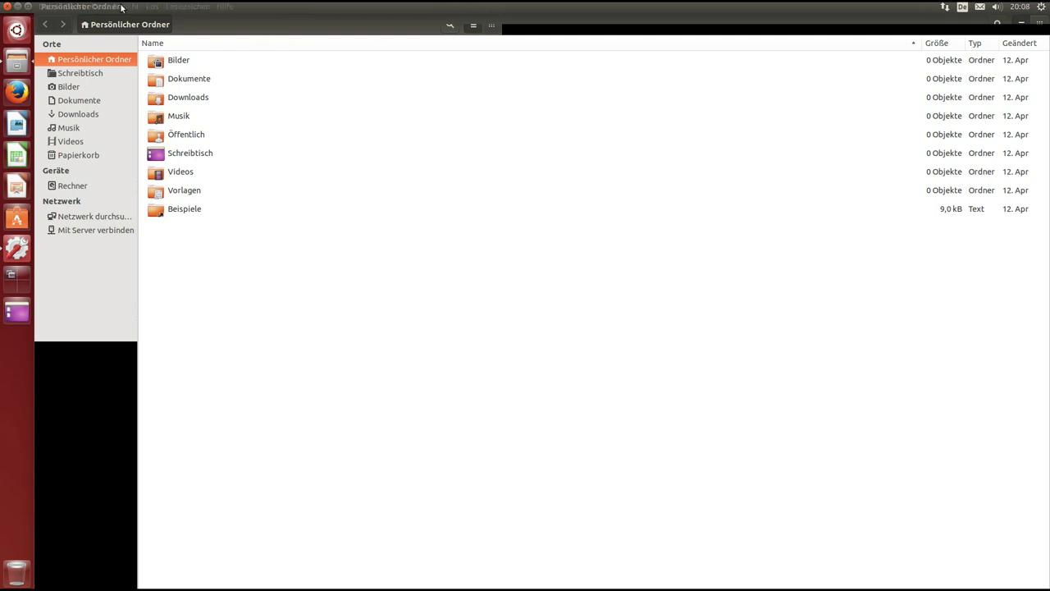
double_click(326, 5)
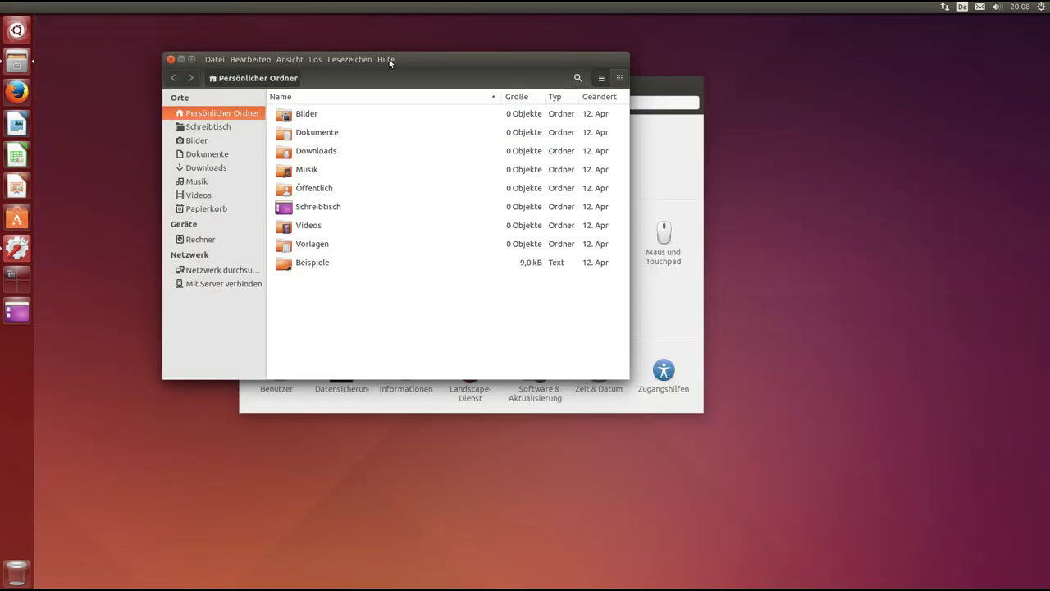
Try out moving the file manager and settings windows by their title bars, and show the file manager's Los commands
left_click_drag(418, 57, 400, 43)
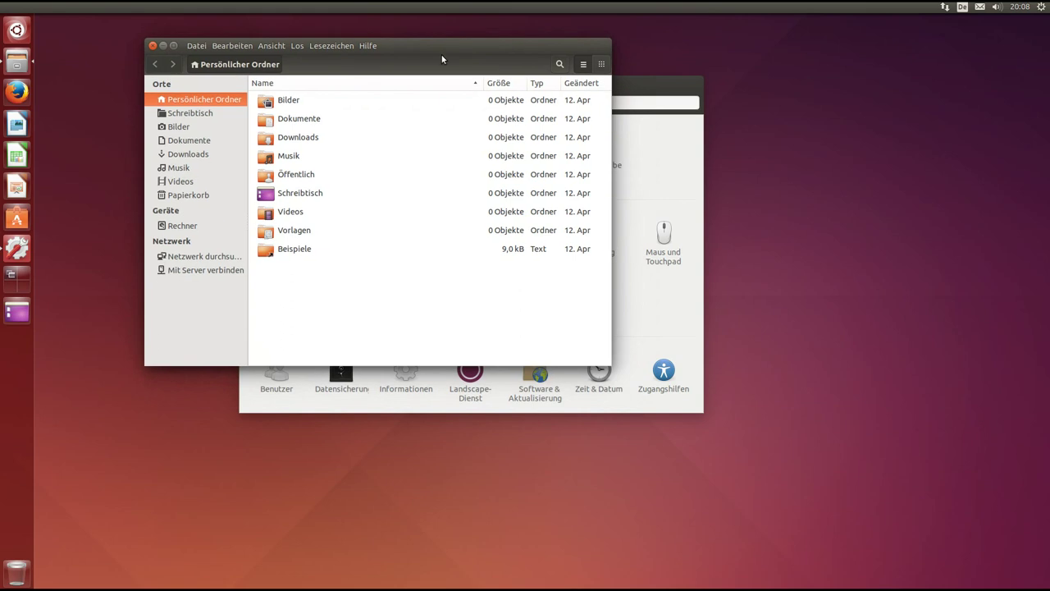
left_click(638, 99)
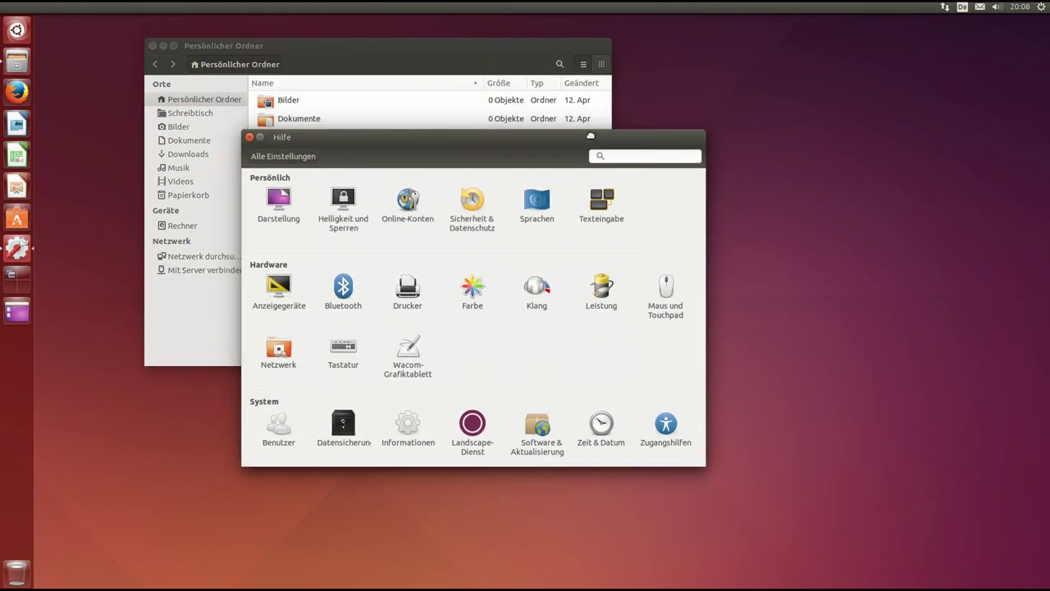
left_click(414, 43)
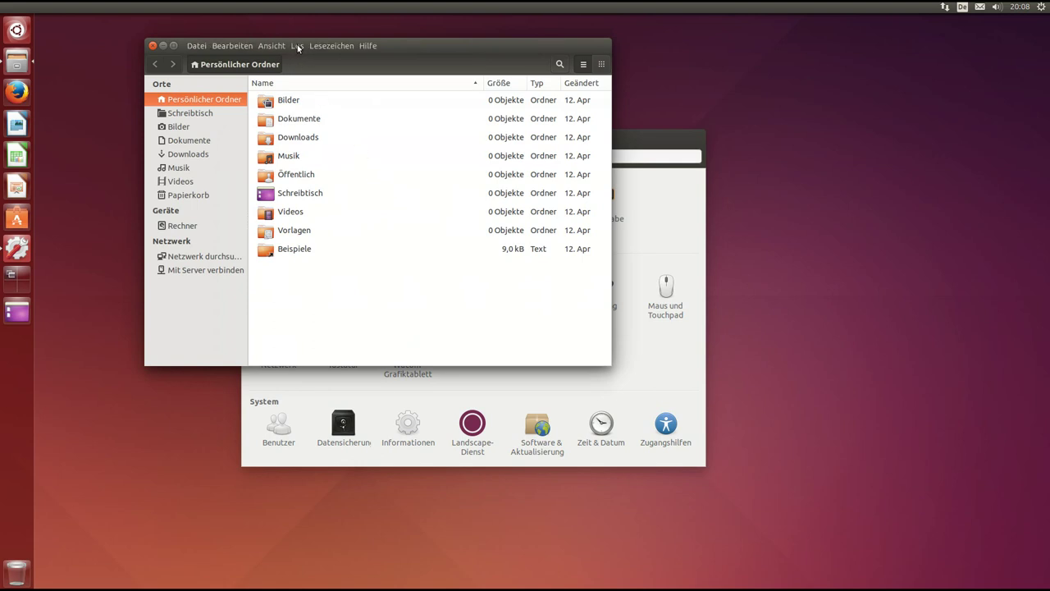
left_click_drag(299, 47, 373, 52)
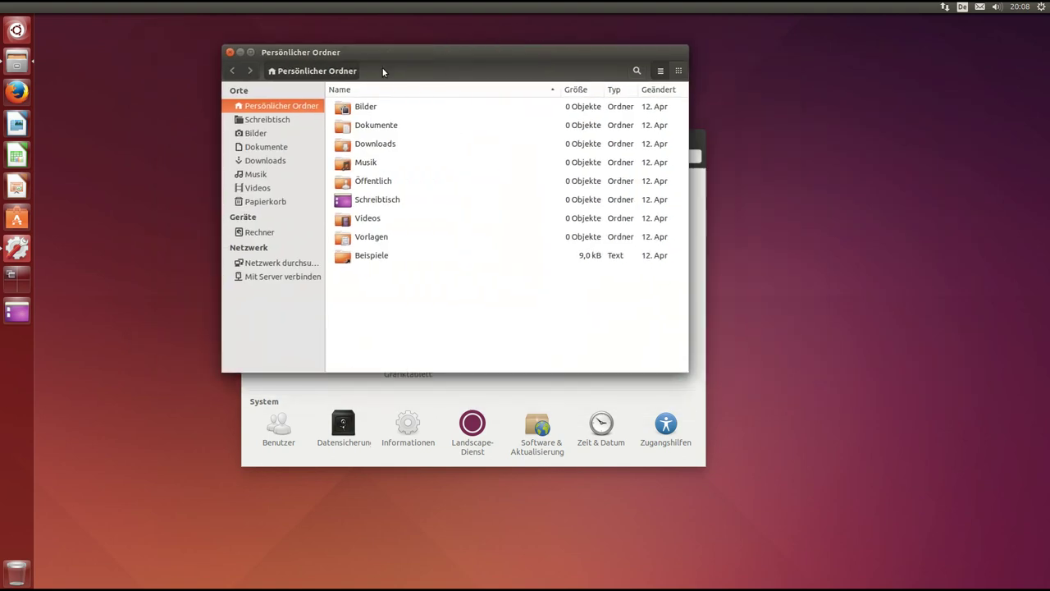
left_click(374, 51)
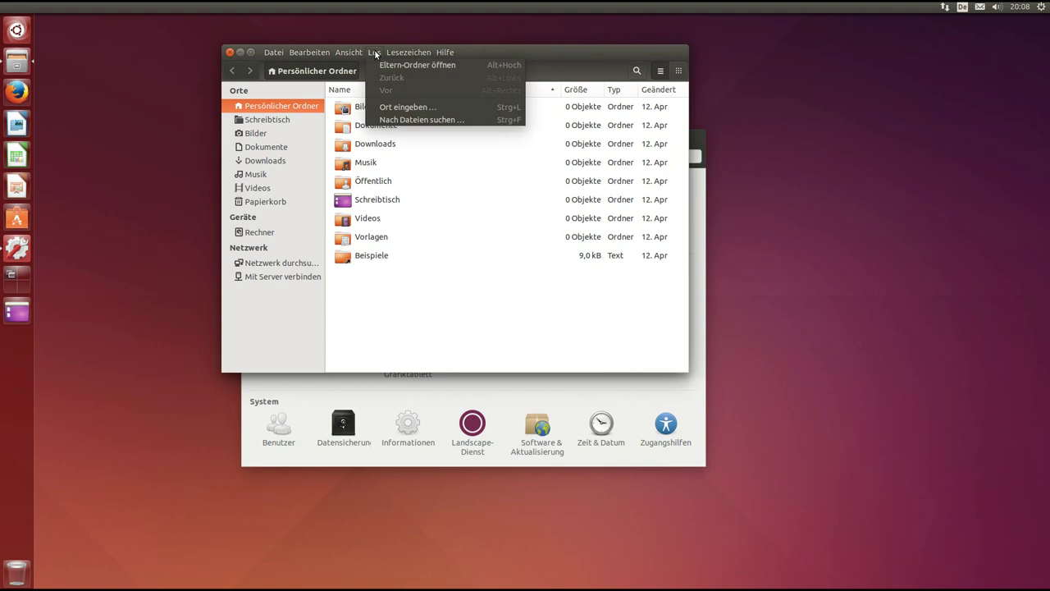
left_click(374, 52)
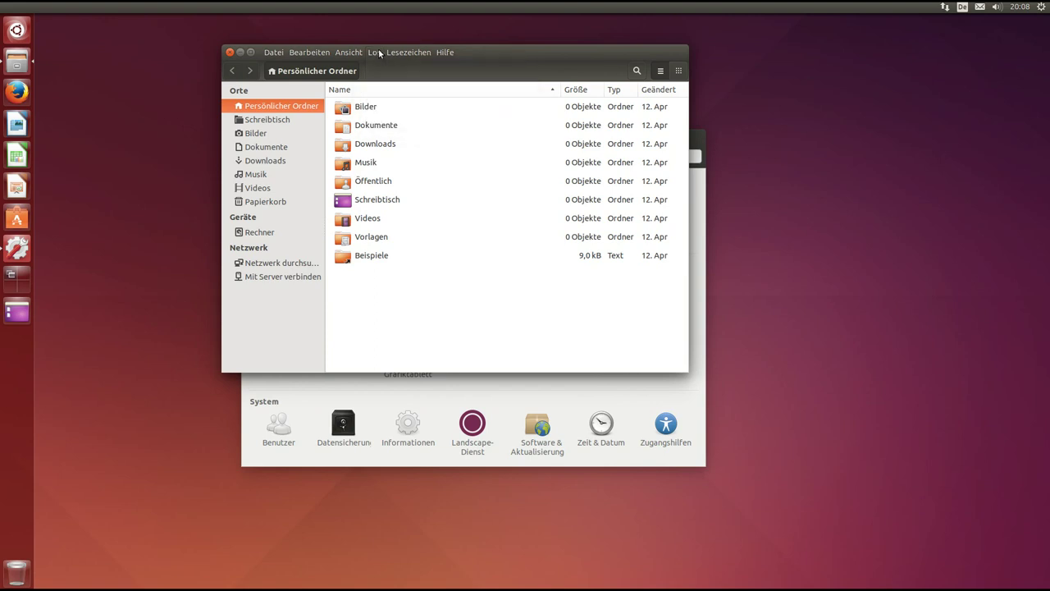
left_click_drag(495, 54, 450, 51)
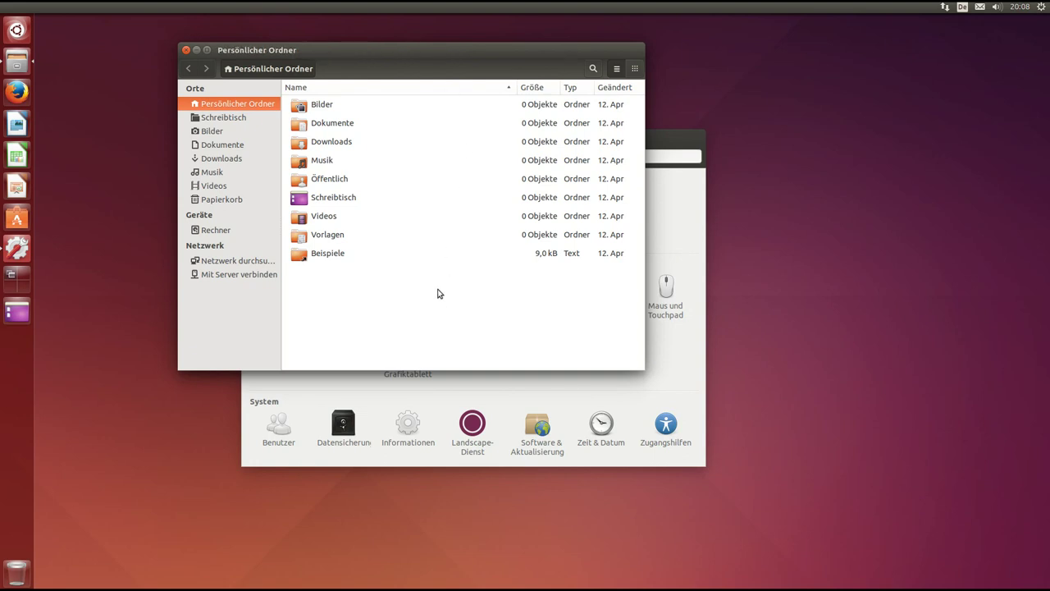
Switch the home folder to icon view and back to list view, and close the file manager window
left_click(634, 68)
left_click(616, 69)
left_click(185, 50)
Set the screen in Helligkeit und Sperren to turn off after 1 Stunde of inactivity, and return to all settings
left_click_drag(410, 136, 417, 82)
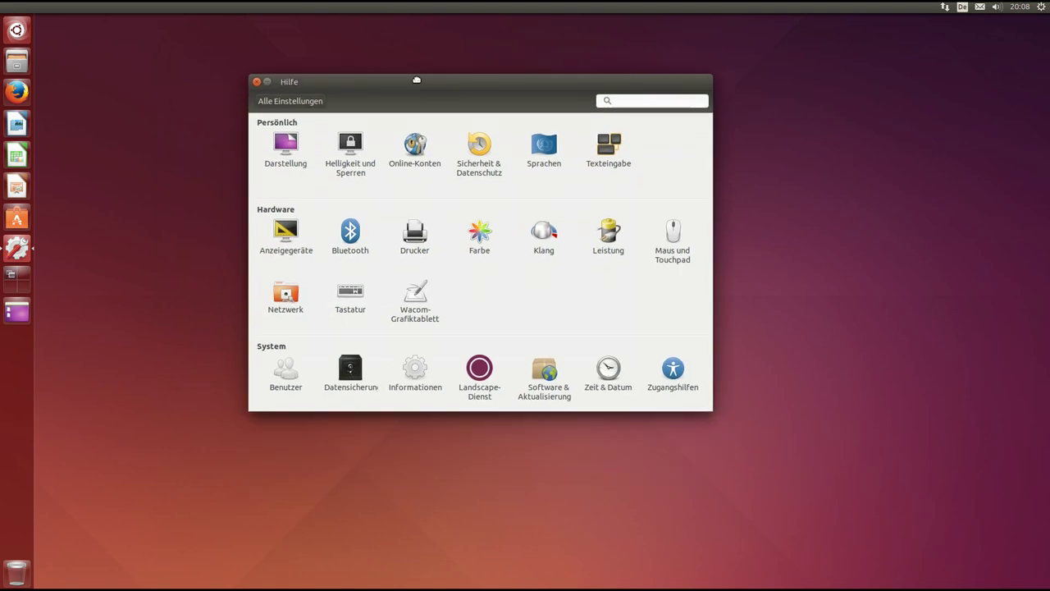
left_click(351, 147)
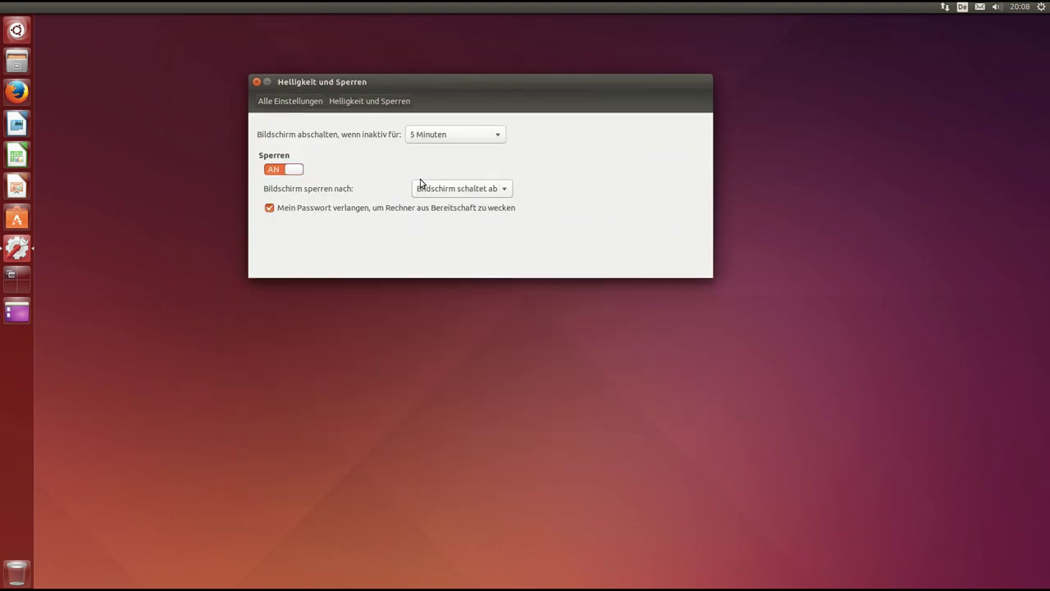
left_click_drag(396, 81, 390, 94)
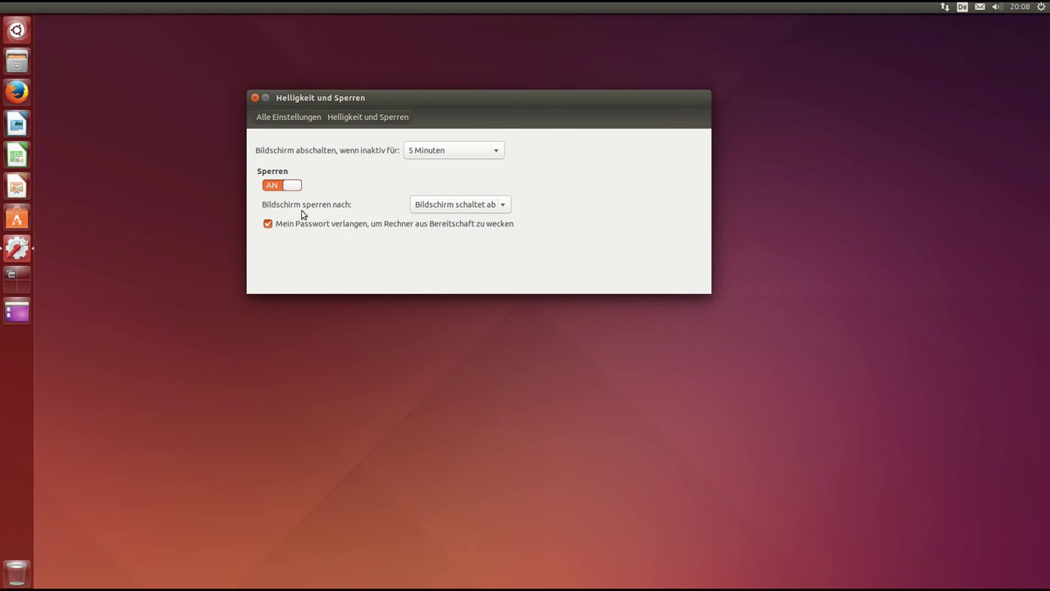
left_click(488, 155)
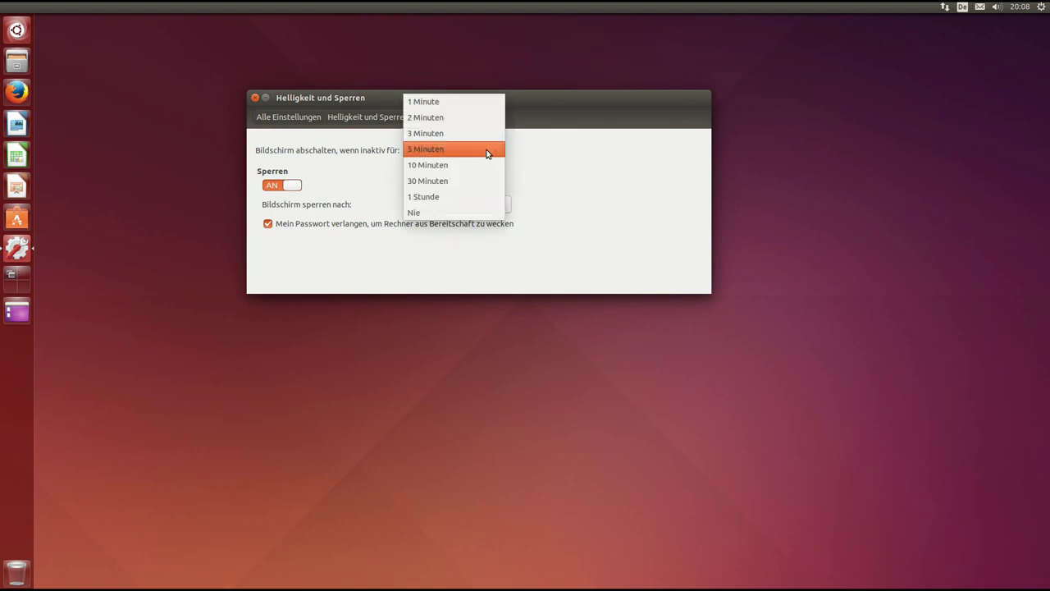
left_click(429, 209)
left_click_drag(428, 94, 427, 113)
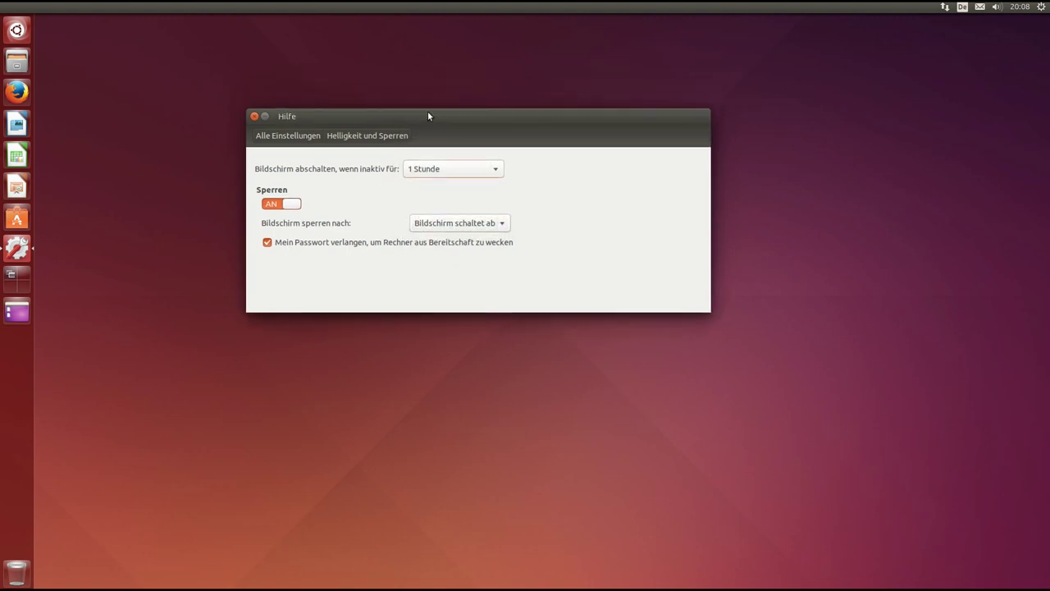
left_click(297, 135)
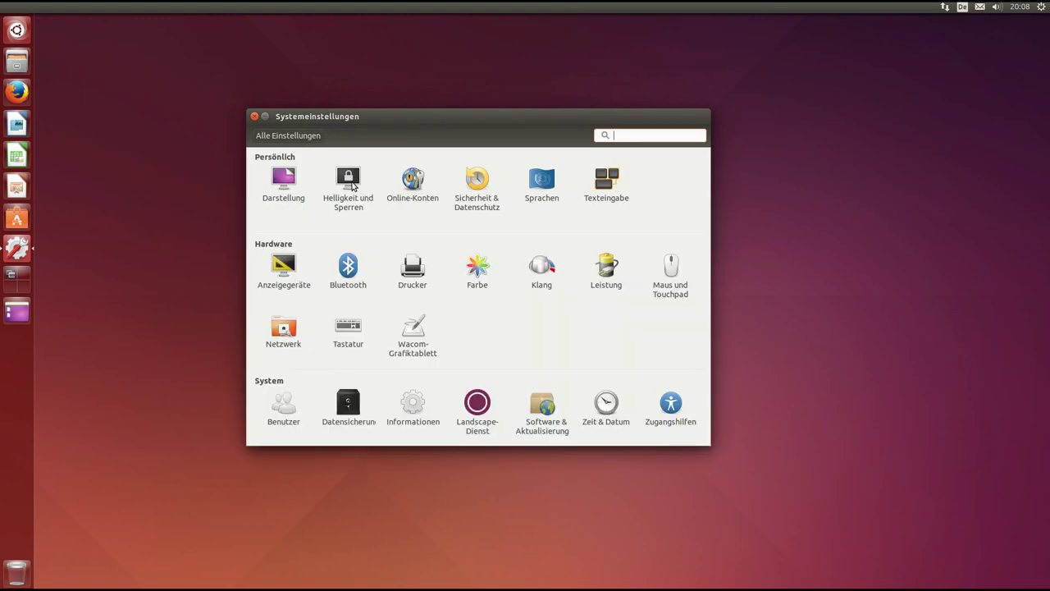
View the Online-Konten settings, and search the Dash applications for "drive" and select the Google Drive entry
left_click(413, 182)
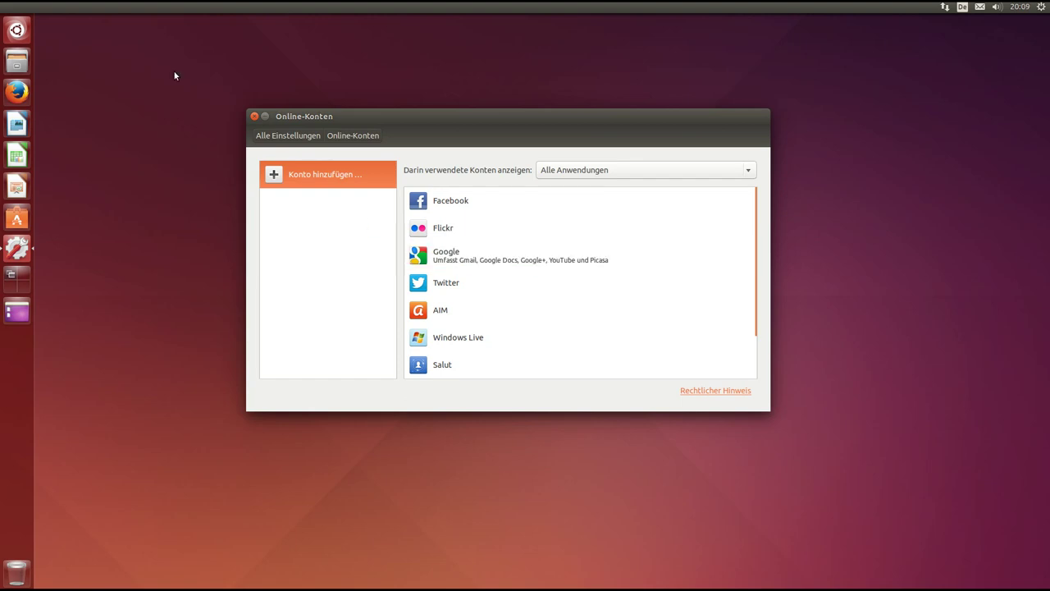
left_click(14, 32)
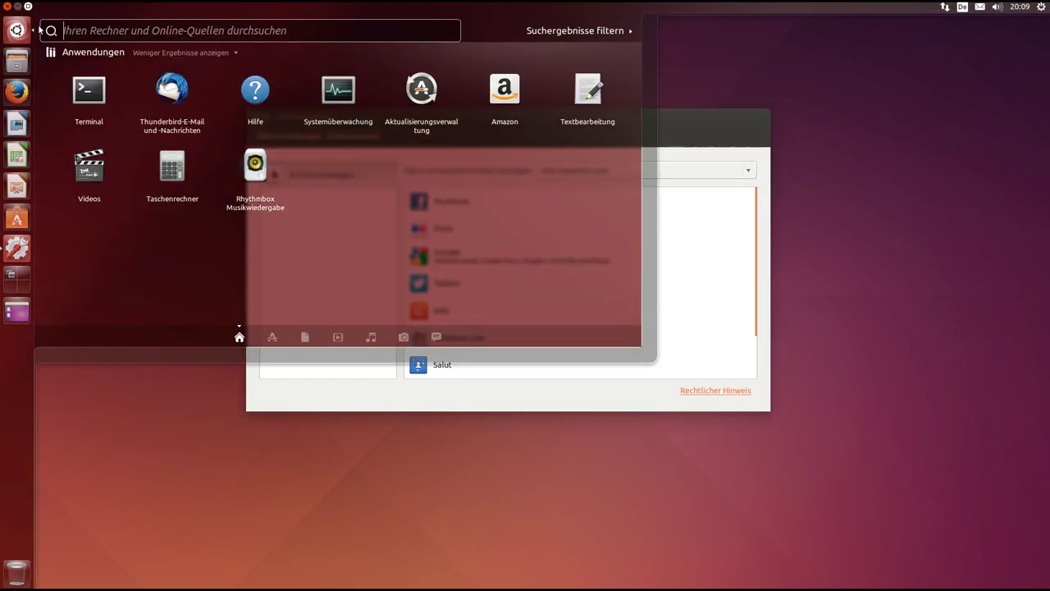
left_click(272, 336)
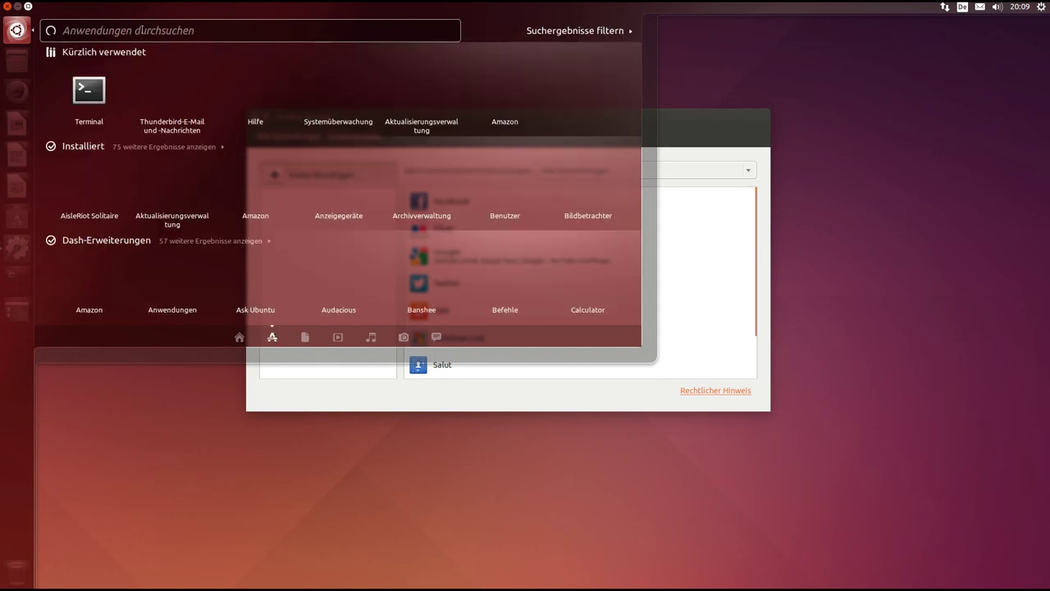
left_click(574, 30)
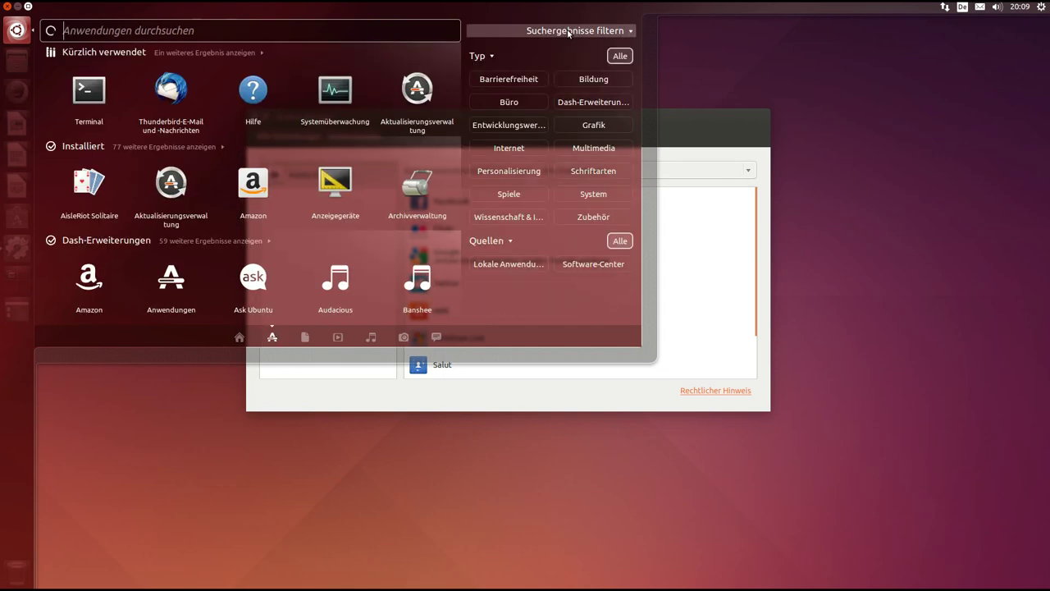
left_click(538, 264)
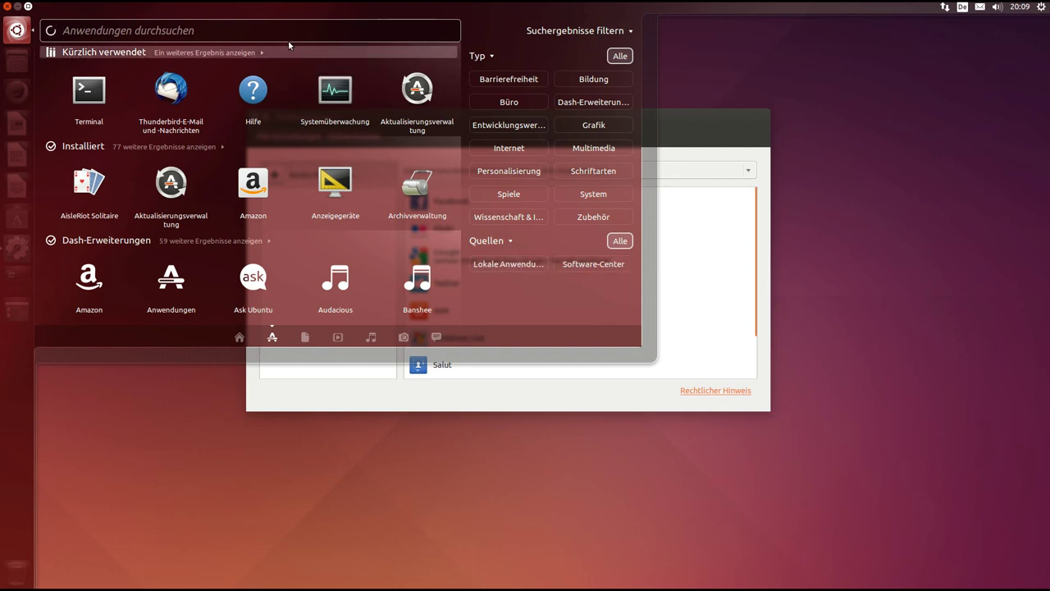
left_click(236, 32)
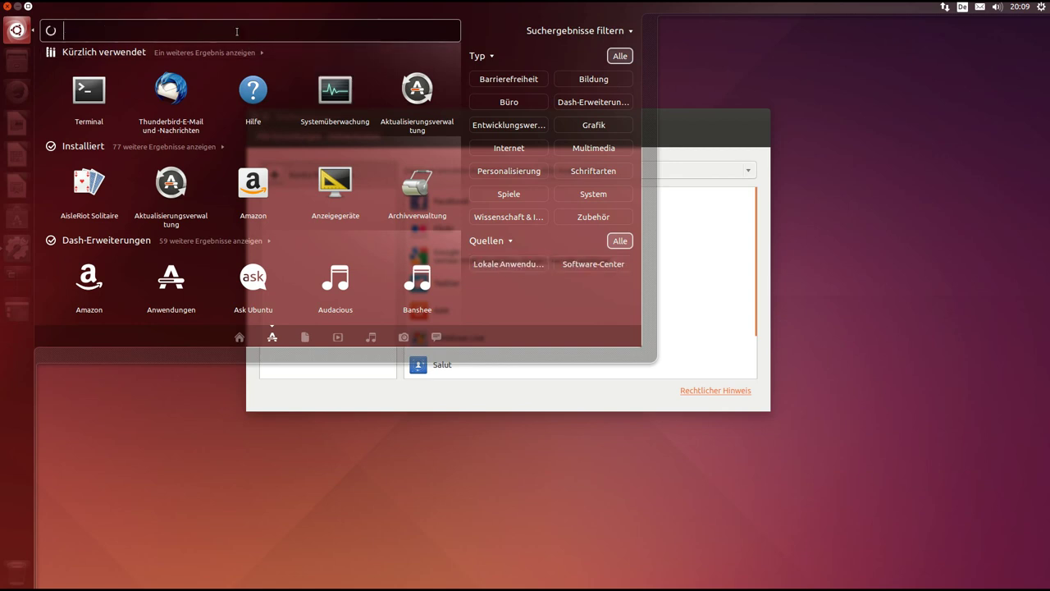
type("drive")
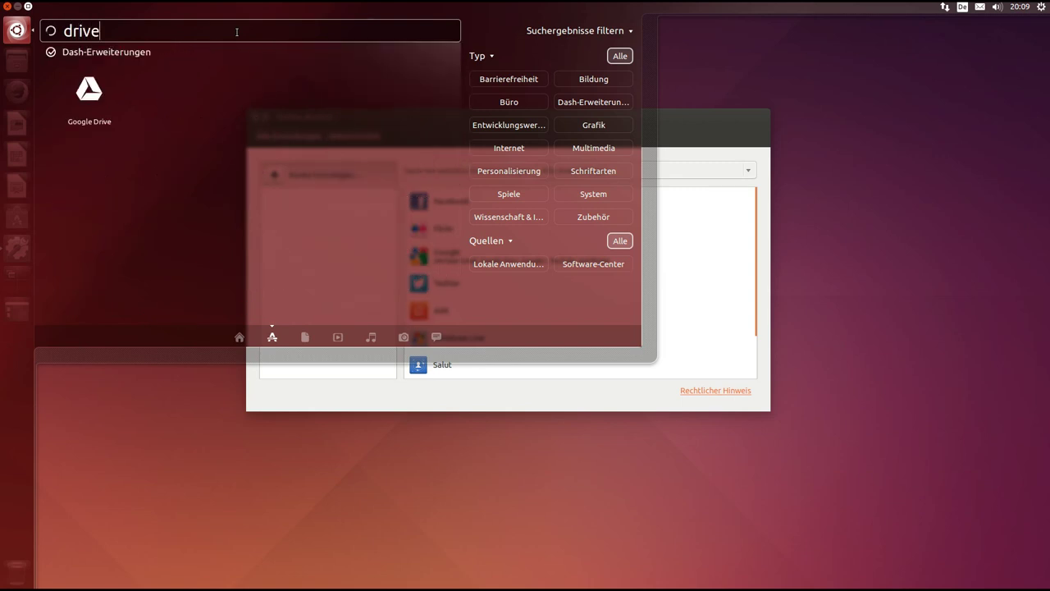
left_click(83, 104)
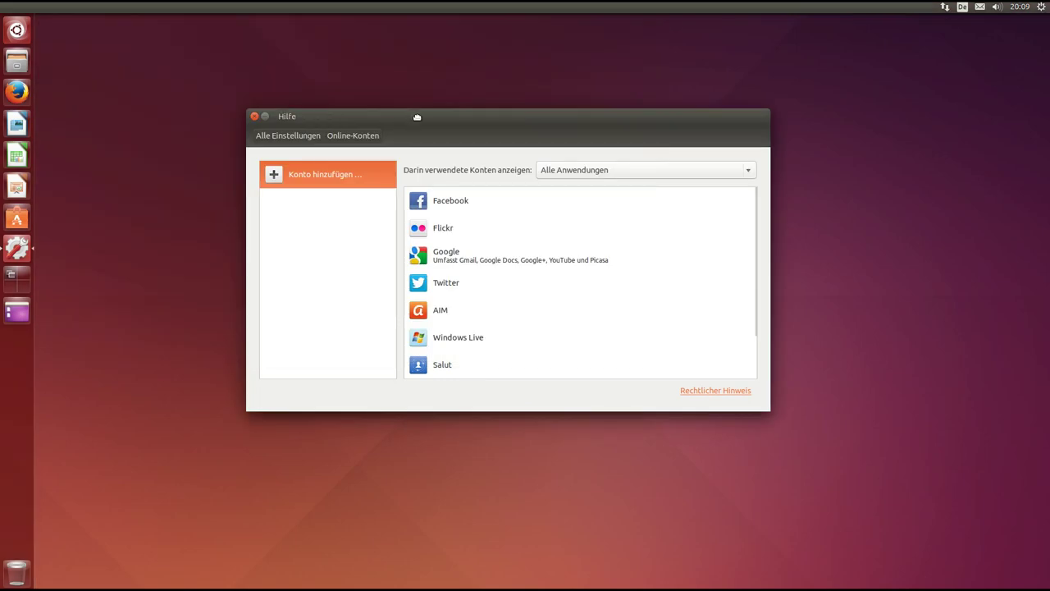
Leave the Online-Konten settings for the overview of all settings and open the Texteingabe settings
left_click_drag(415, 119, 418, 104)
left_click(316, 122)
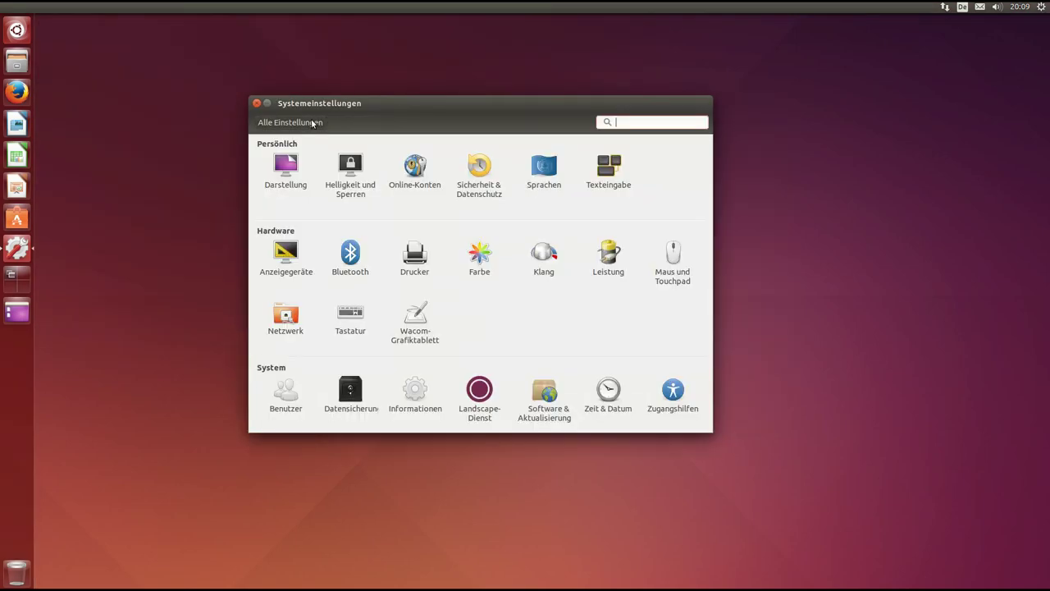
left_click_drag(544, 103, 570, 91)
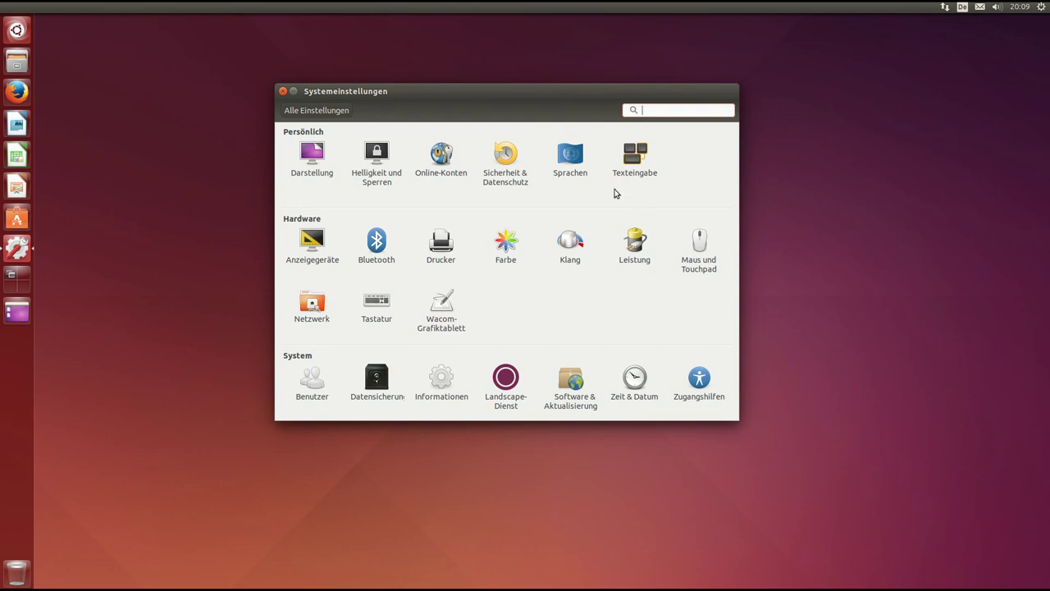
left_click(634, 158)
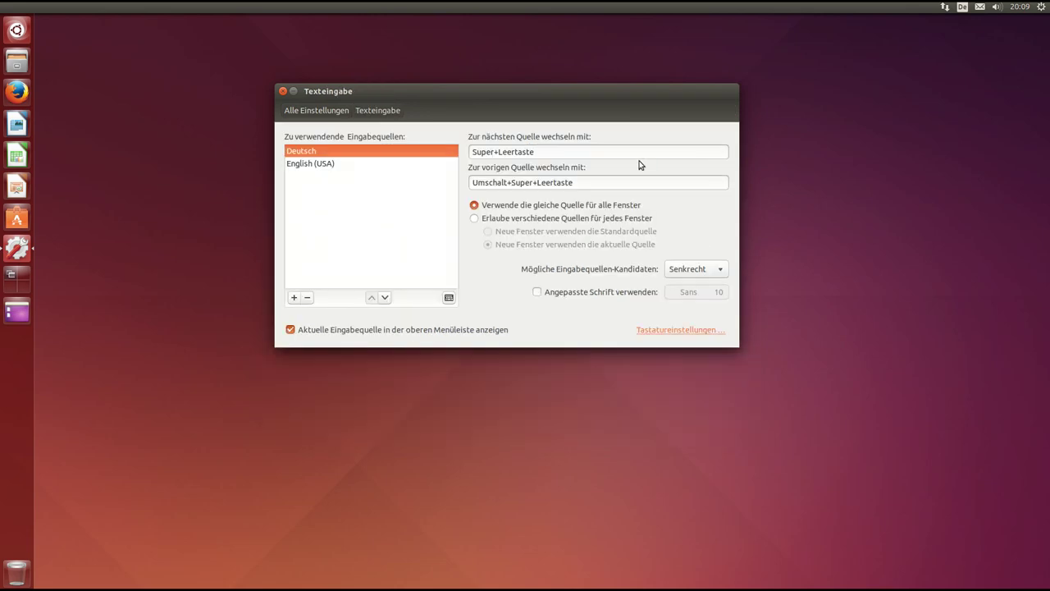
left_click_drag(518, 92, 490, 160)
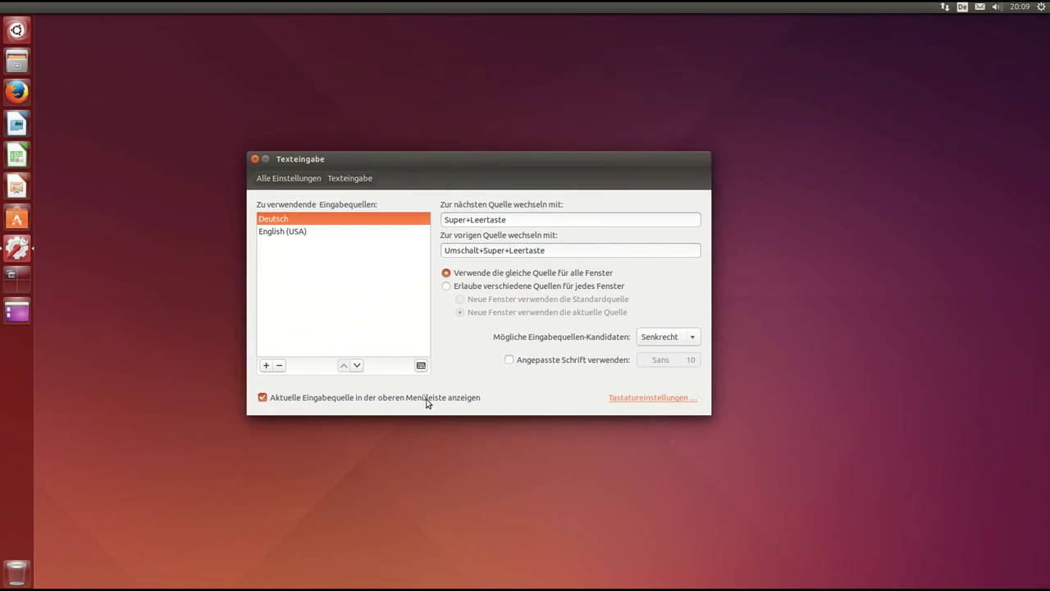
Disable showing the current input source in the upper menu bar, and view the keyboard layout chart of the Deutsch source
left_click(963, 7)
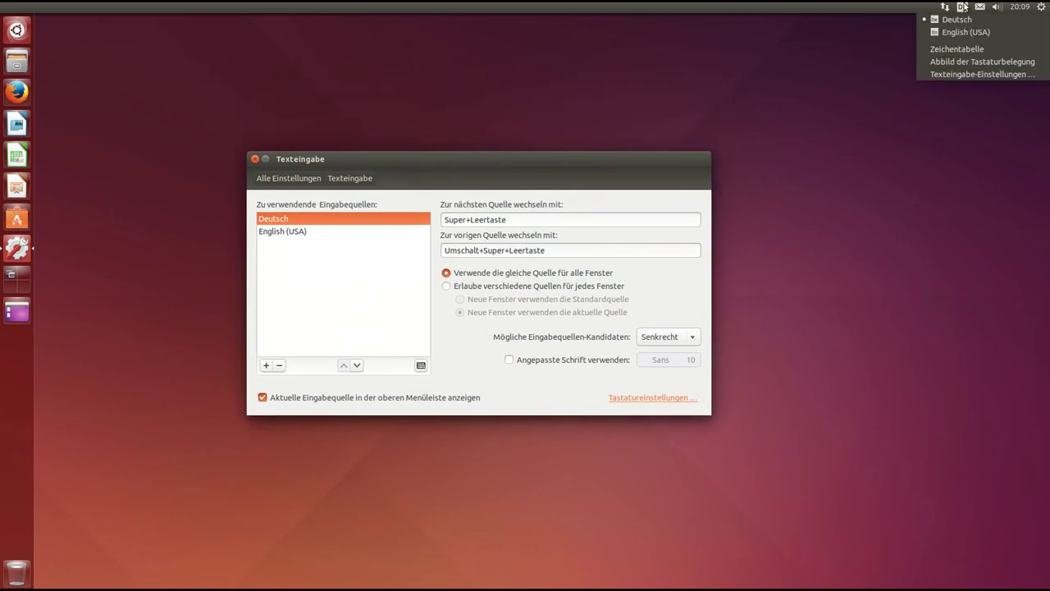
left_click(966, 6)
left_click(263, 398)
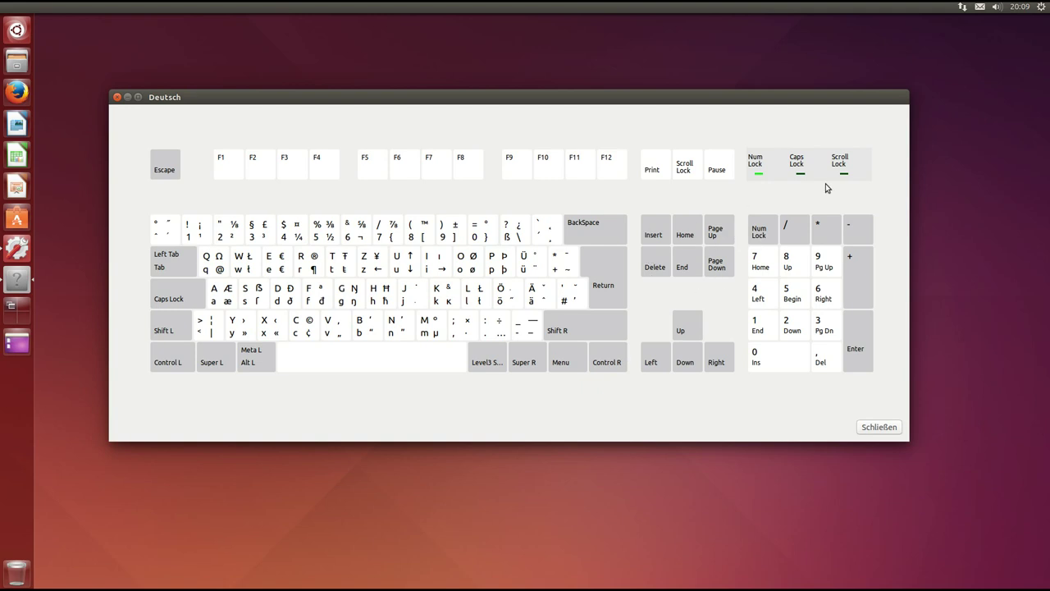
left_click(880, 428)
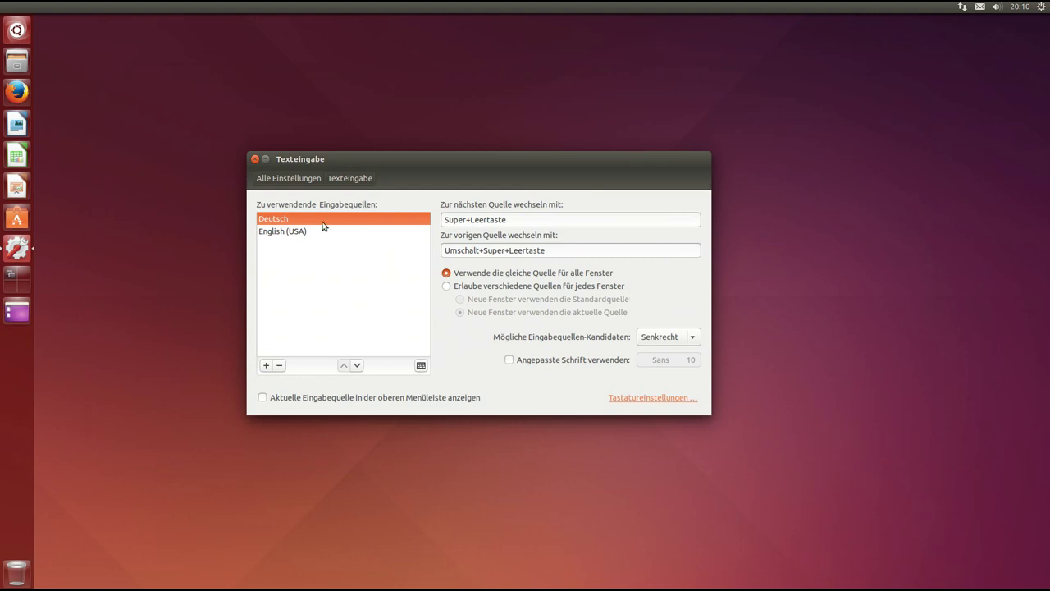
Open the Anzeigegeräte settings from the overview of all settings and set the scaling factor for menu and title bars to 1,5
left_click(300, 183)
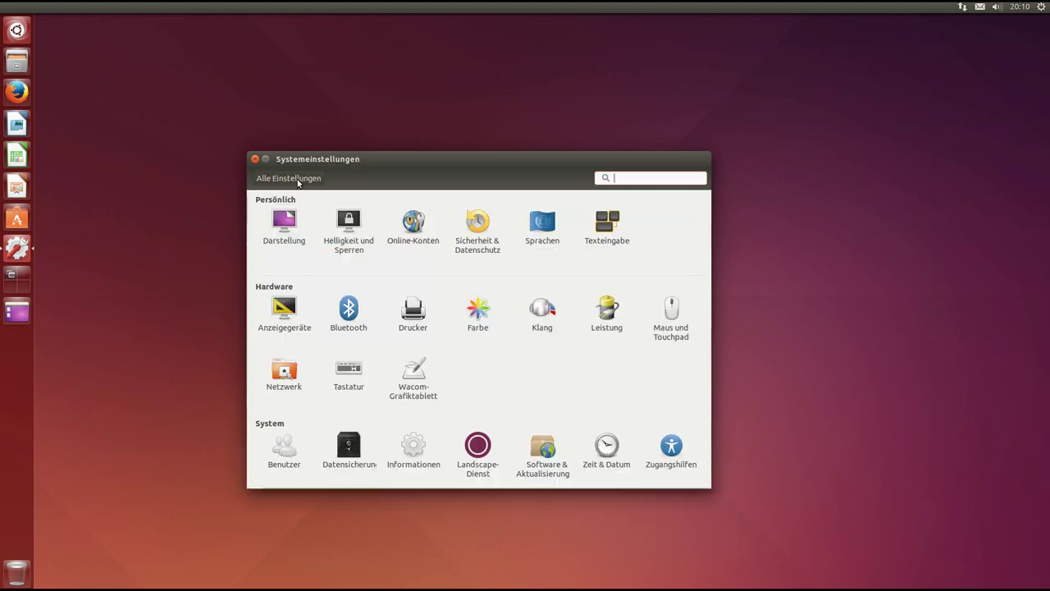
left_click(303, 314)
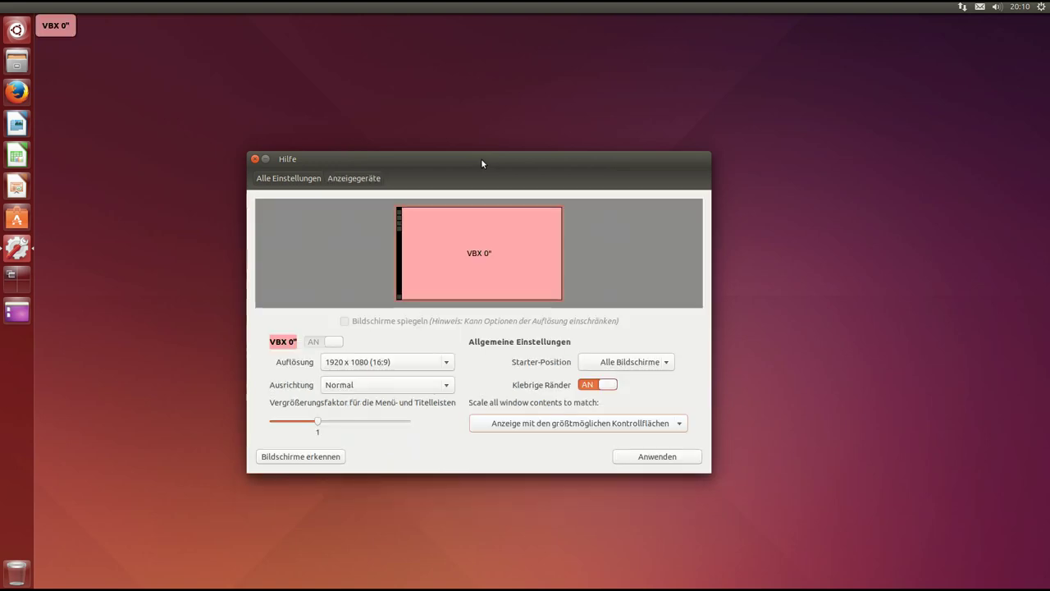
left_click_drag(484, 159, 643, 89)
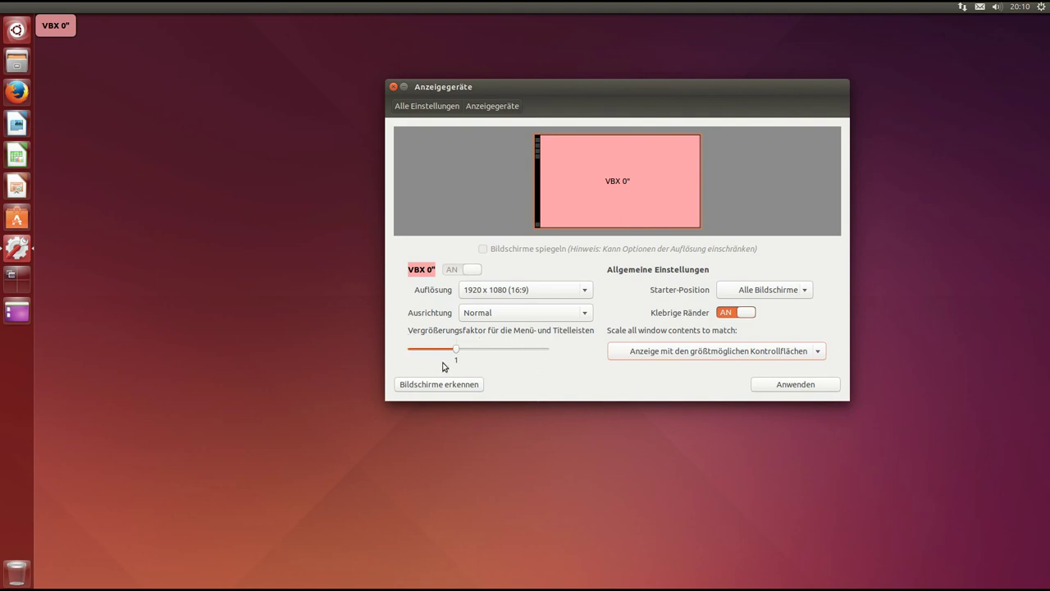
left_click_drag(459, 351, 484, 356)
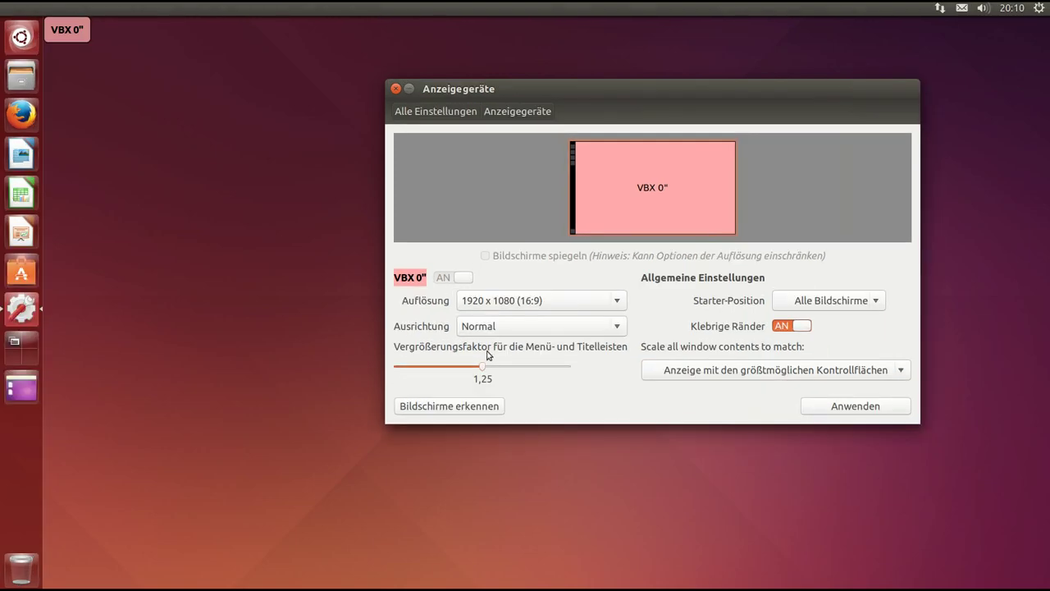
left_click_drag(486, 371, 494, 371)
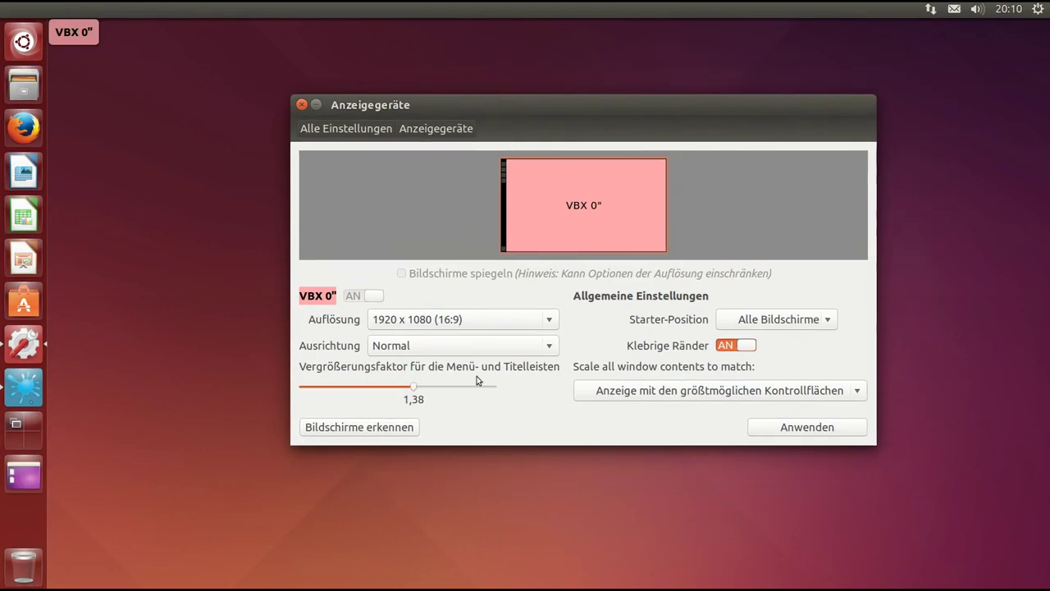
left_click_drag(414, 387, 427, 389)
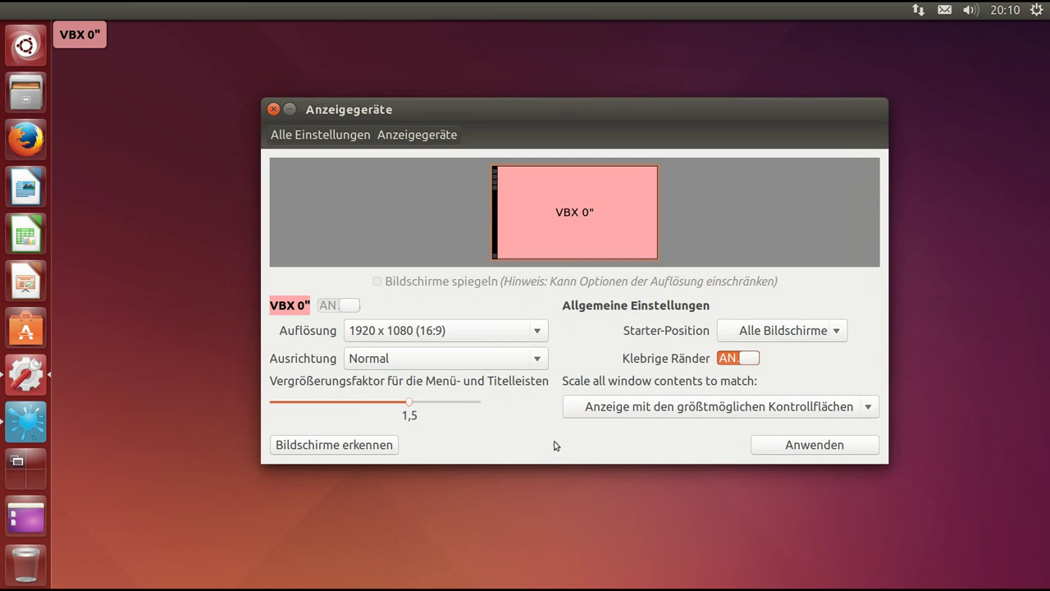
View the options for scaling all window contents and return to all settings, dismissing the internal error dialog
left_click(629, 408)
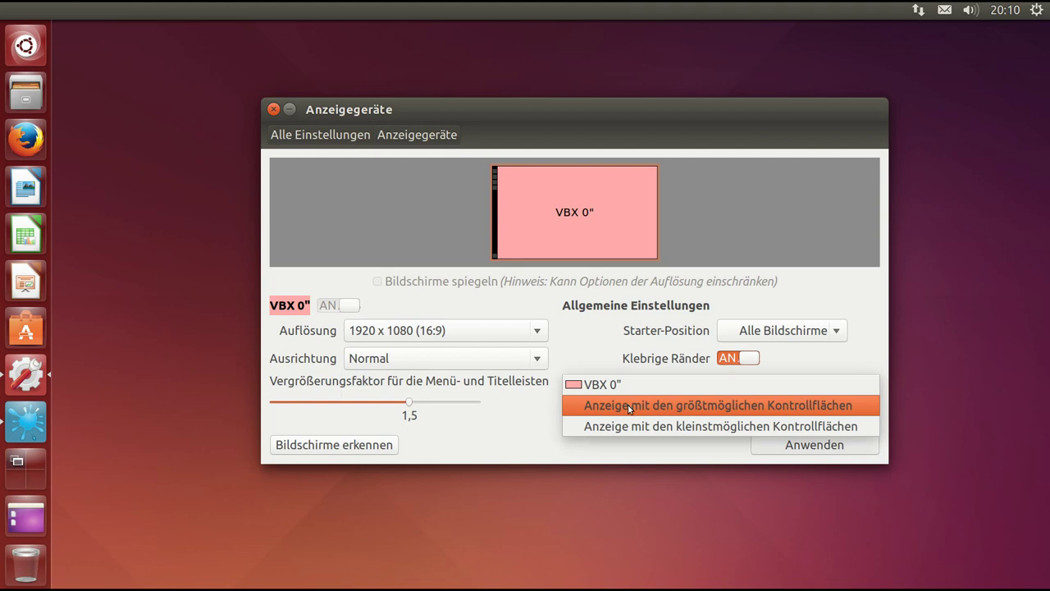
left_click(529, 420)
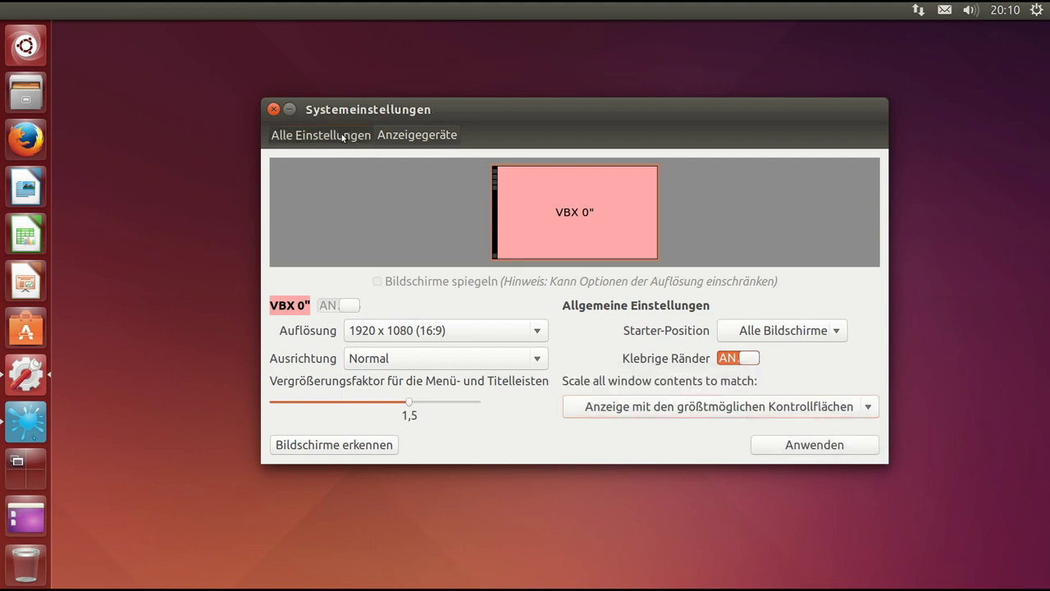
left_click(342, 134)
left_click(769, 285)
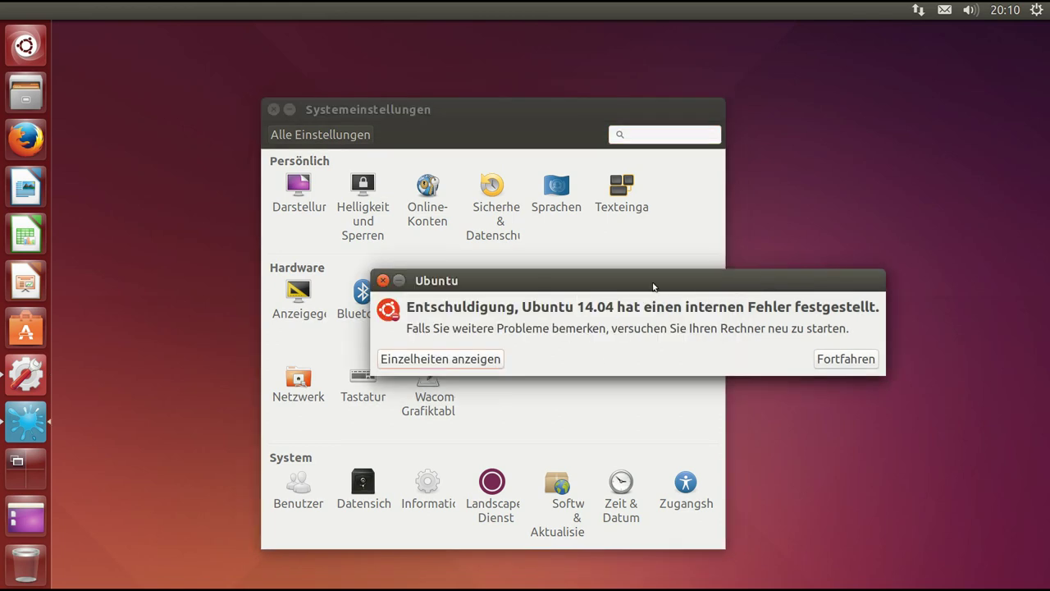
left_click(385, 281)
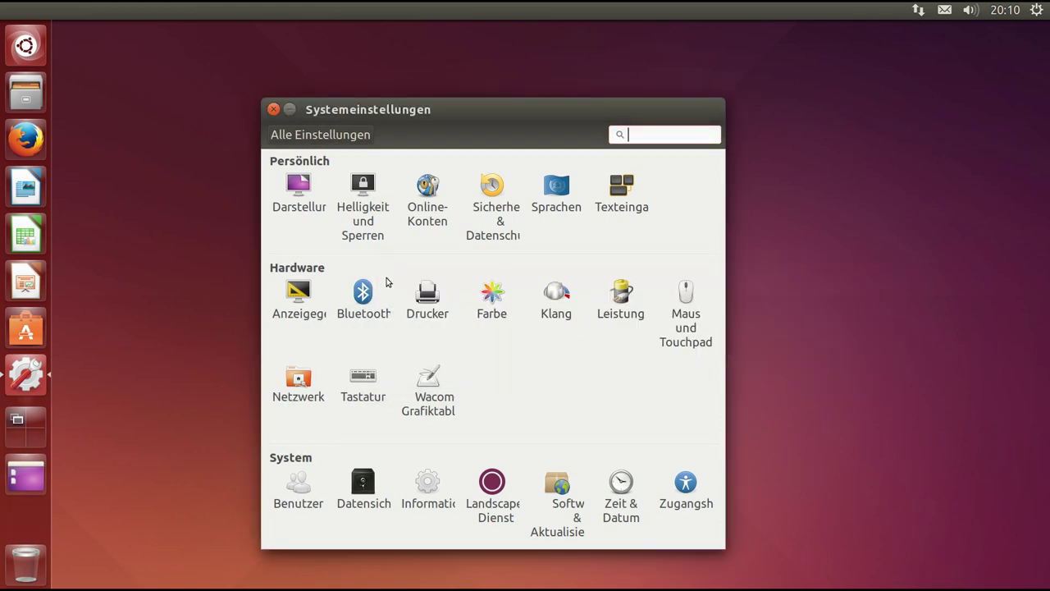
Open the Klang settings and view the sound output devices and the Eingang settings
left_click_drag(475, 109, 500, 66)
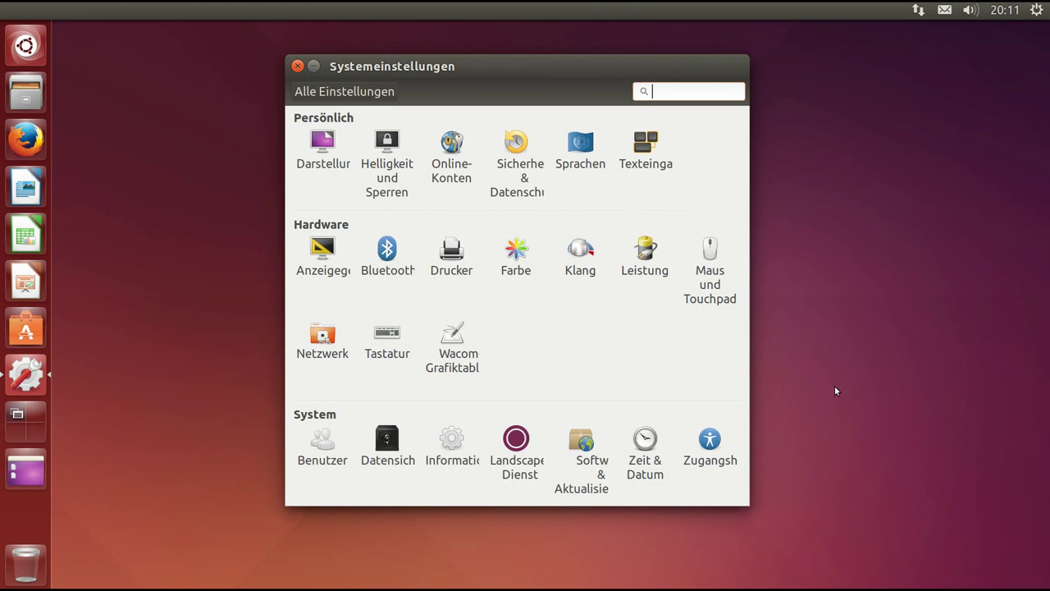
mouse_move(548, 64)
left_mouse_down()
mouse_move(539, 72)
mouse_move(545, 62)
left_mouse_up()
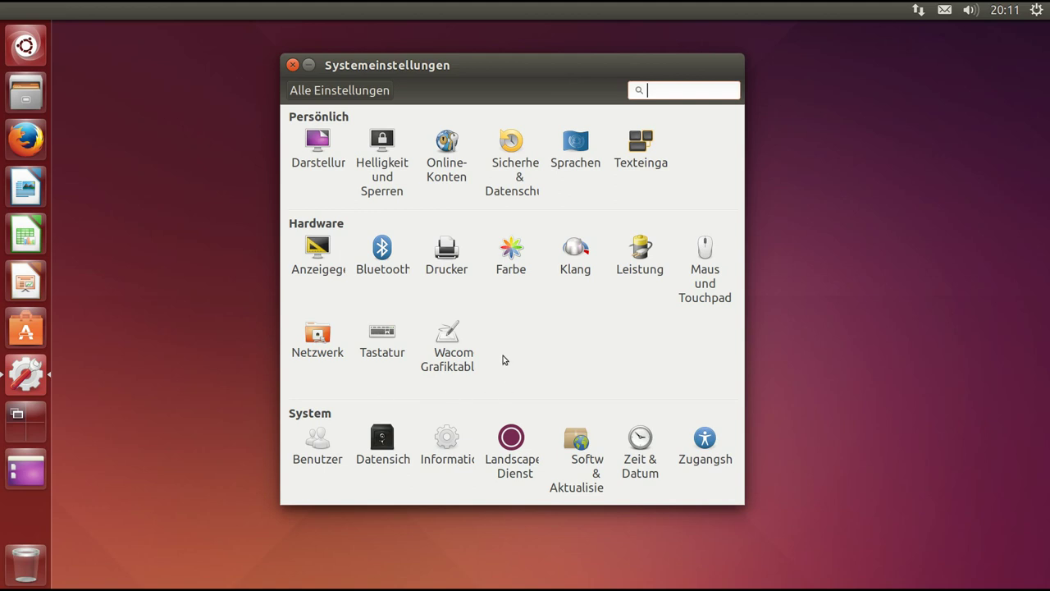
left_click(576, 259)
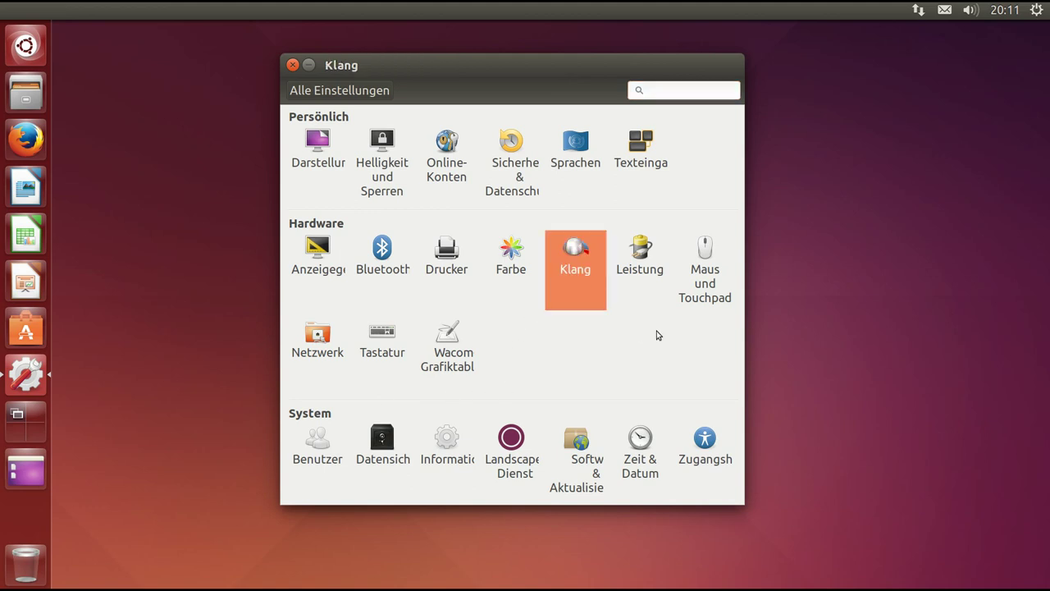
left_click_drag(580, 70, 490, 136)
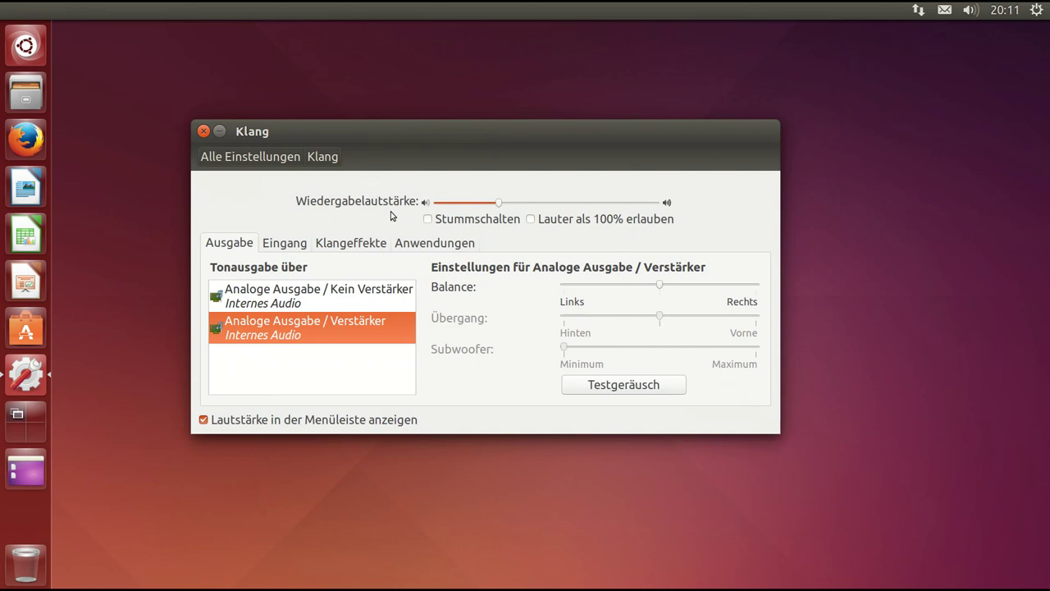
left_click(283, 244)
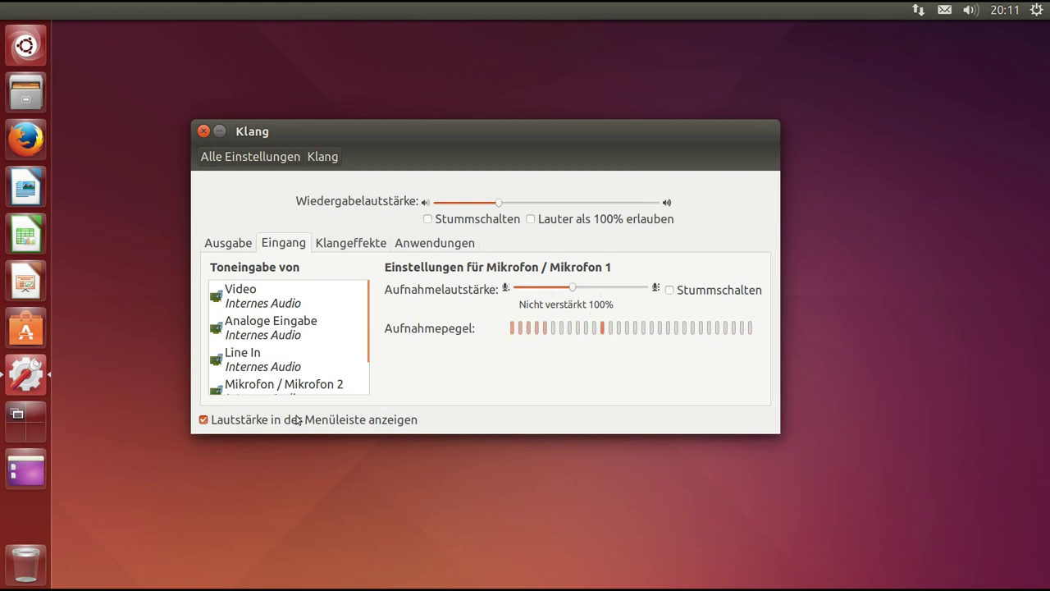
Turn off showing the volume in the menu bar and turn it back on
left_click(222, 421)
left_click(220, 422)
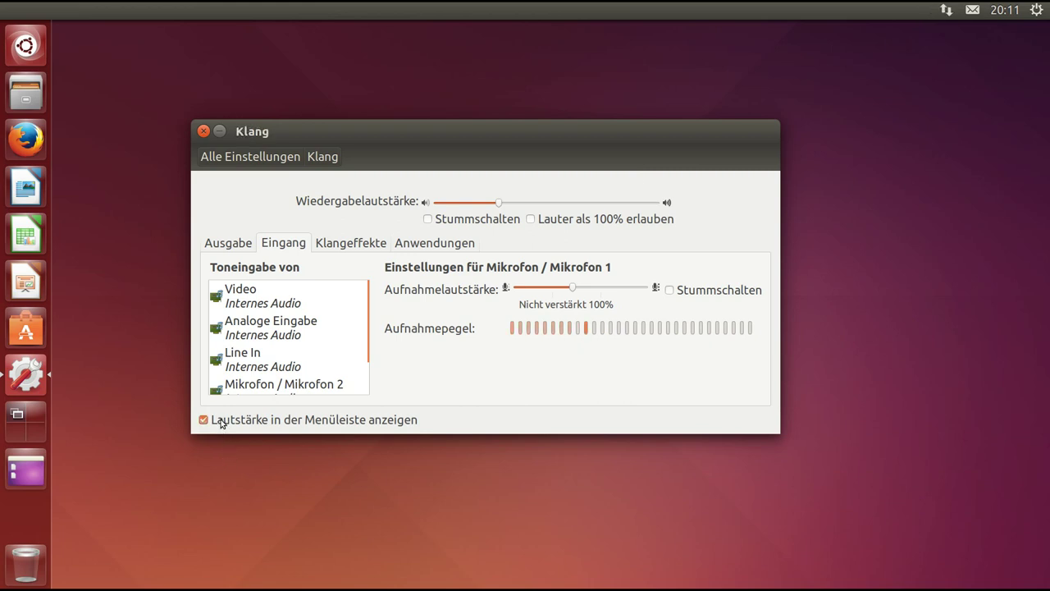
Switch from Klang to the Leistung settings, view the available standby delays for inactivity, and return to all settings
left_click(274, 157)
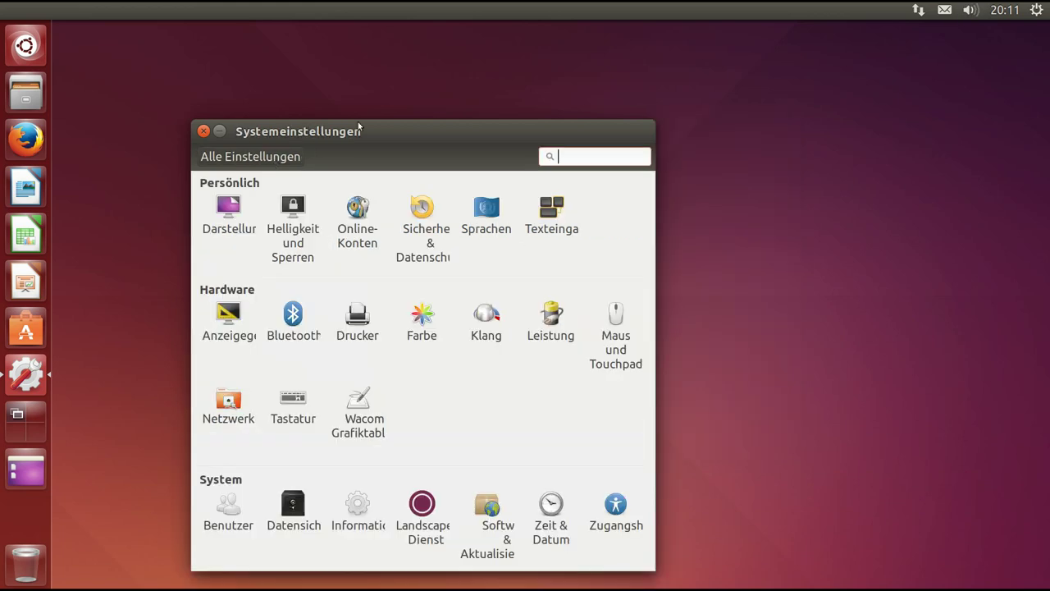
left_click_drag(389, 133, 496, 72)
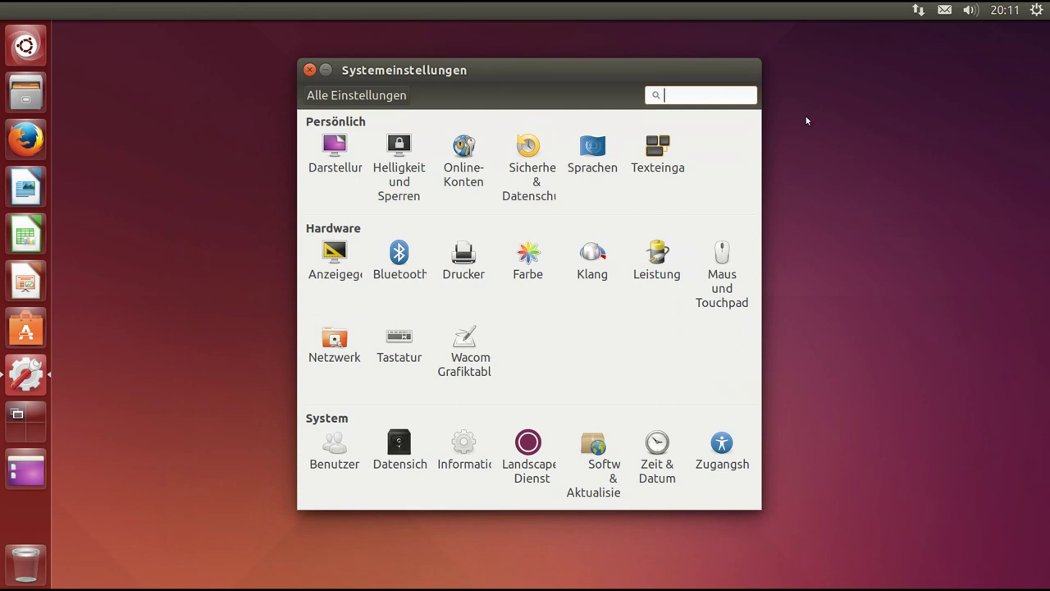
mouse_move(422, 72)
left_click(667, 256)
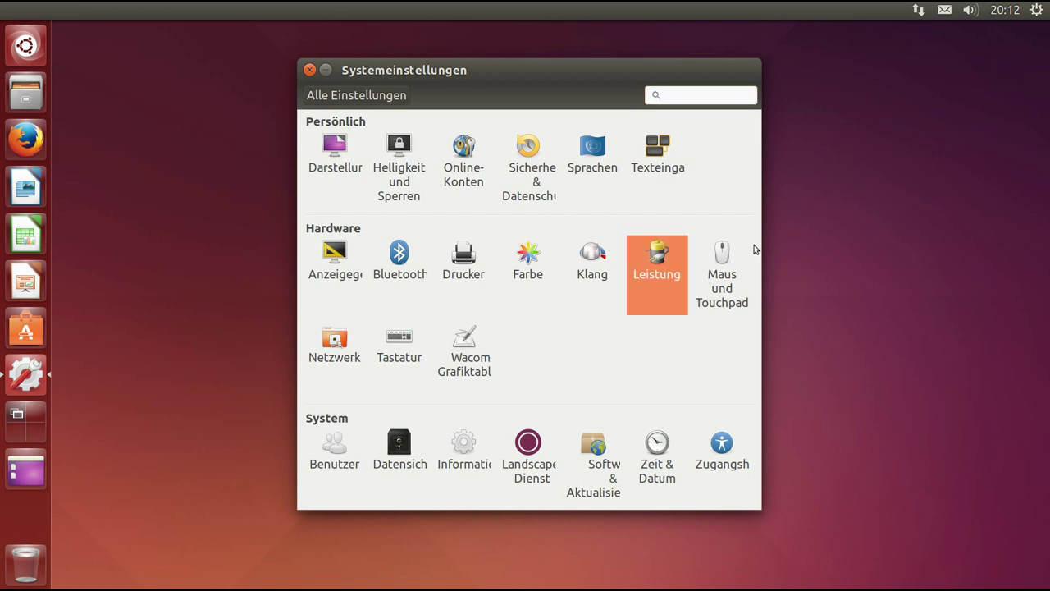
left_click_drag(686, 79, 555, 150)
left_click(508, 204)
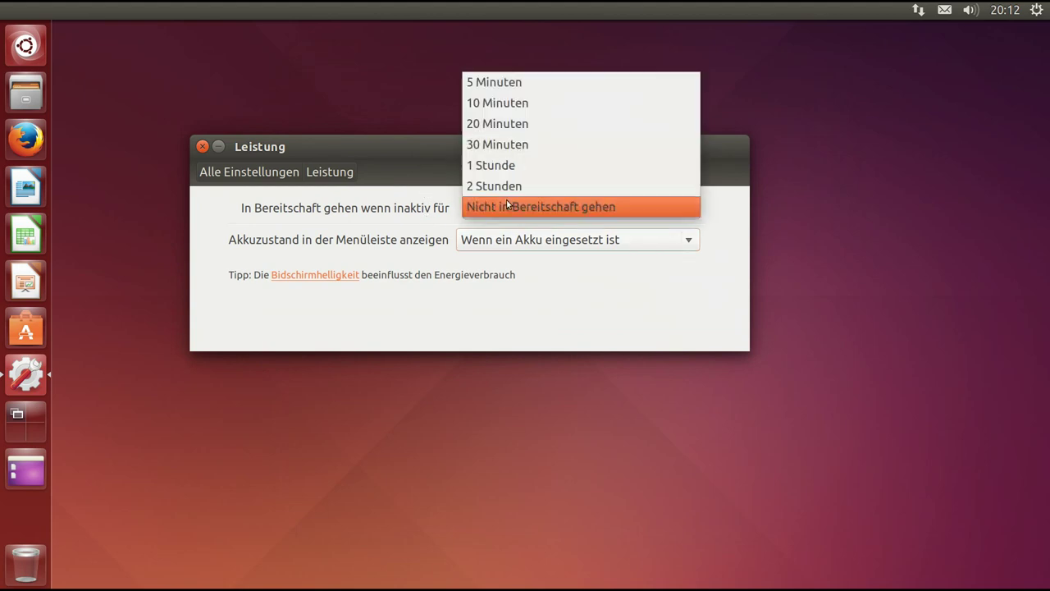
left_click(569, 282)
left_click(274, 172)
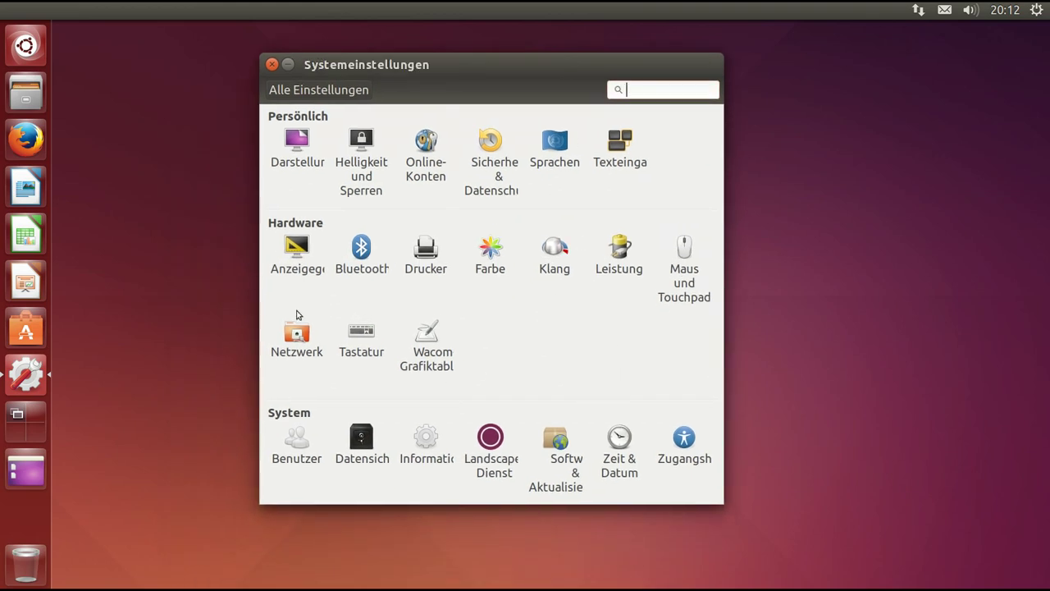
View the Kabelgebunden connection details in the Netzwerk settings and return to all settings
left_click(300, 335)
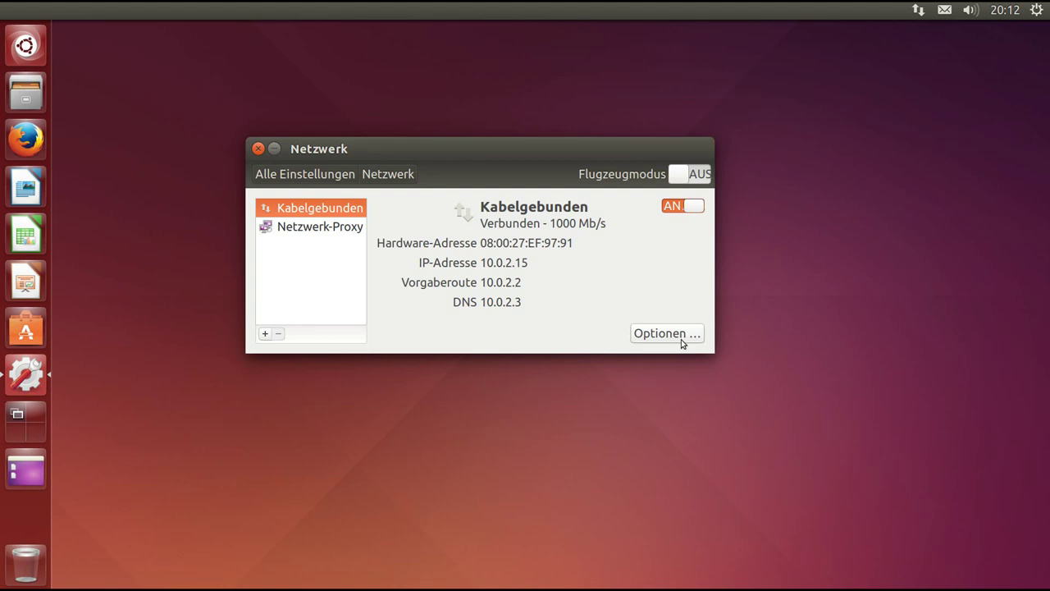
left_click(330, 175)
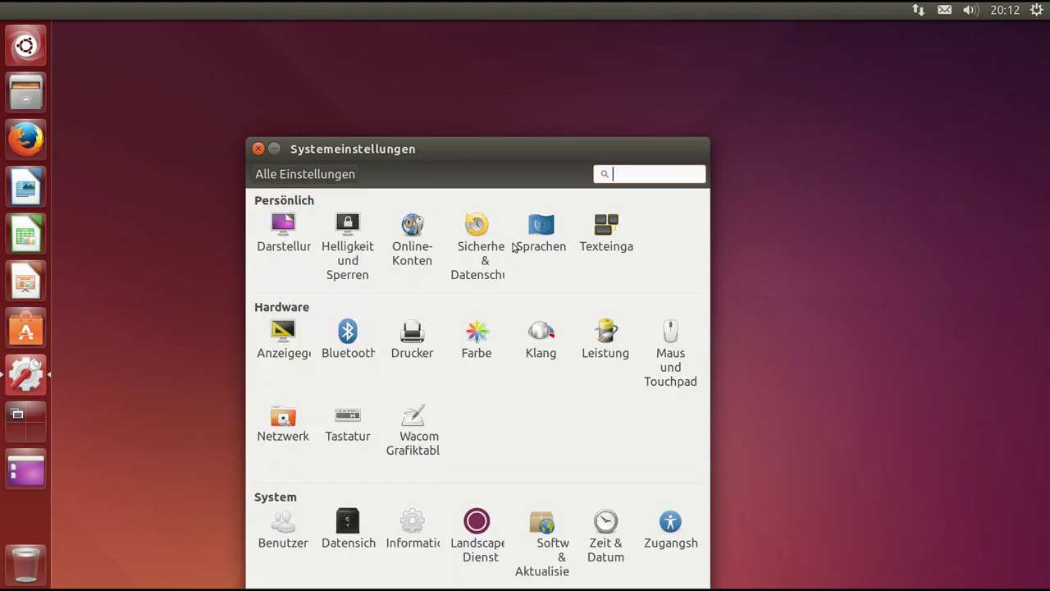
left_click_drag(518, 177, 551, 89)
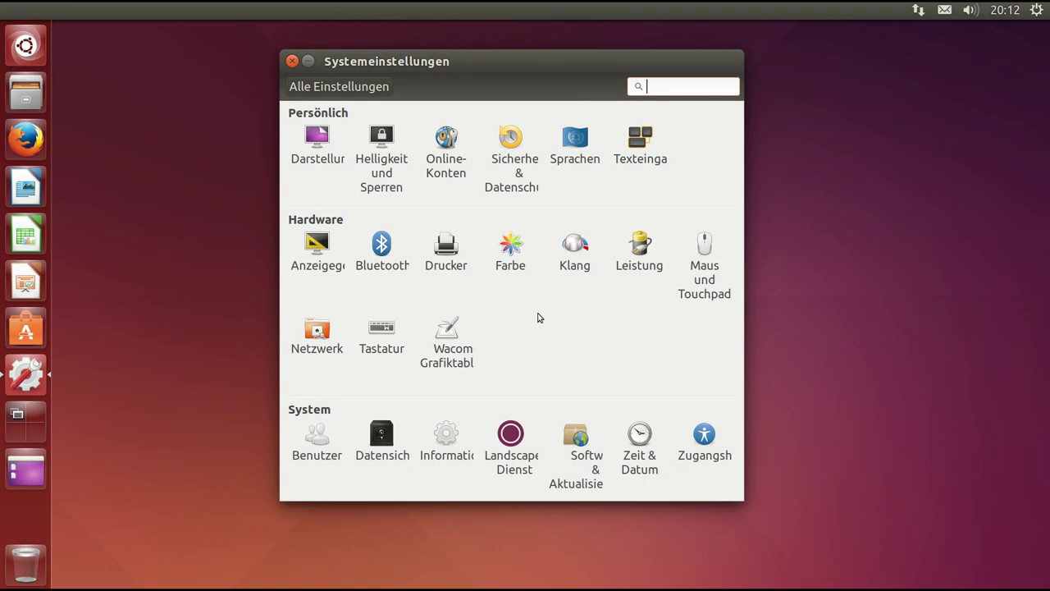
View the Tastatur settings with the keyboard shortcuts for Bildschirmfotos, and return to all settings
left_click(386, 327)
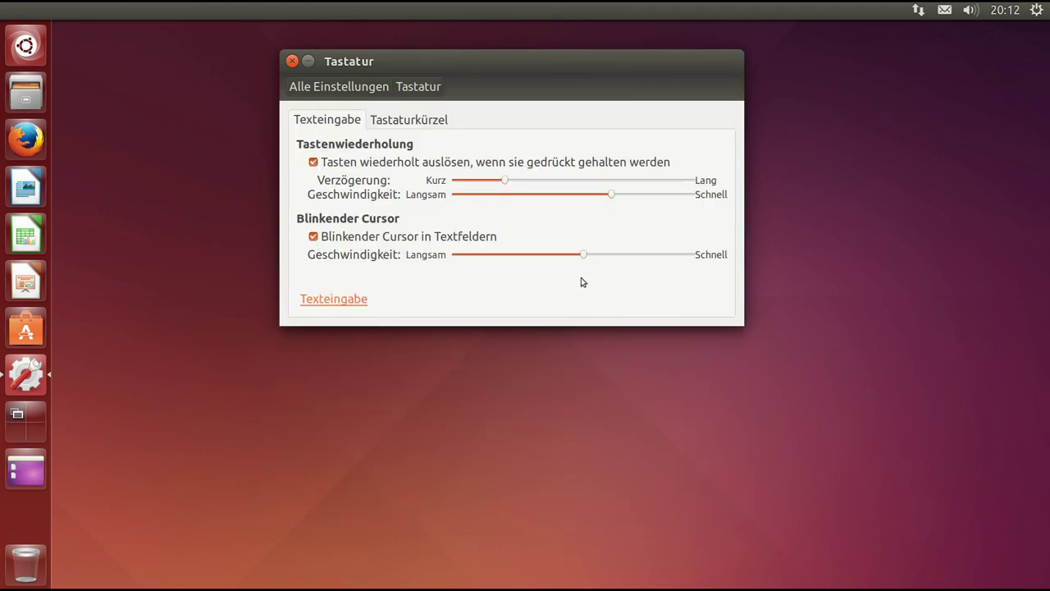
left_click(406, 174)
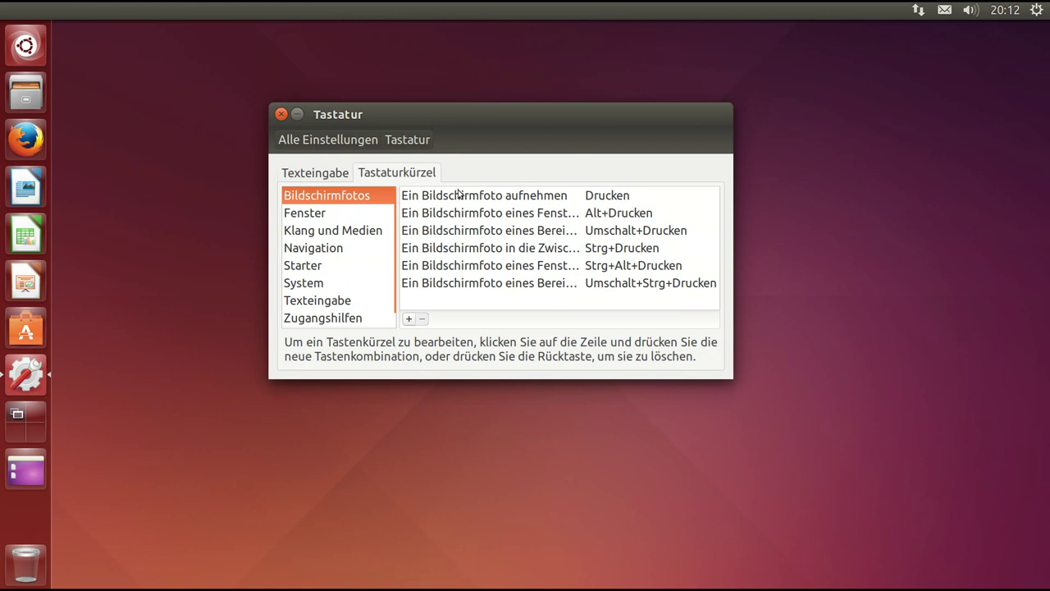
left_click_drag(527, 124, 527, 130)
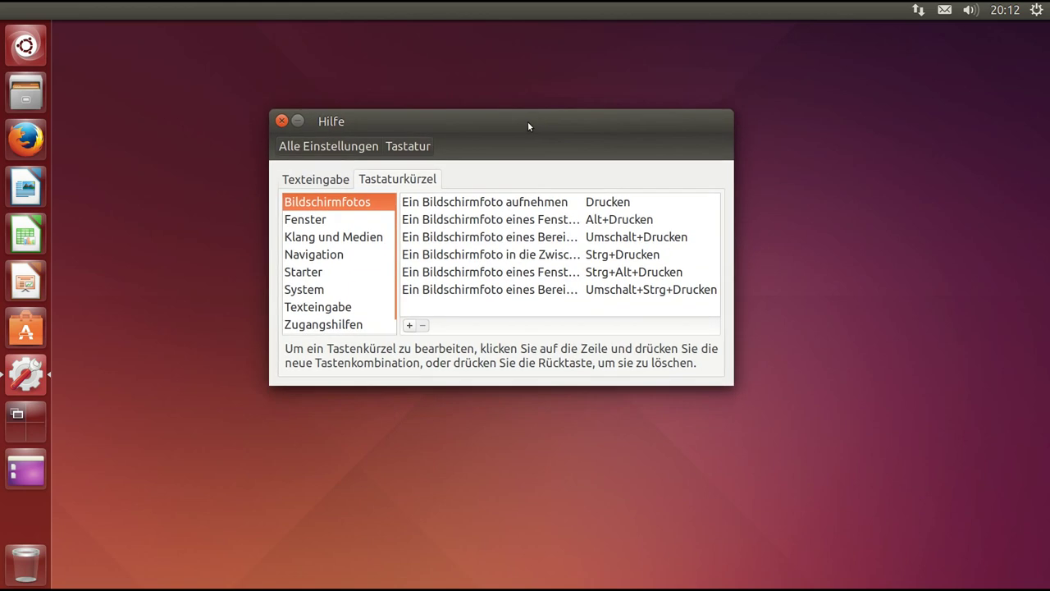
left_click(329, 182)
left_click(323, 149)
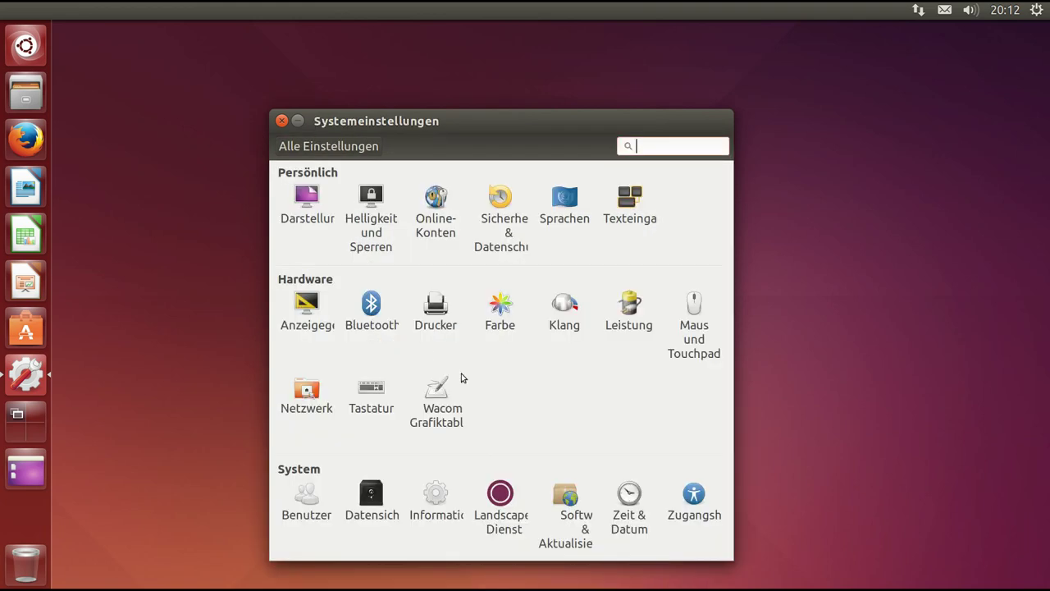
Enable showing the account name in the menu bar from the Benutzer settings, and check the session menu
left_click(320, 505)
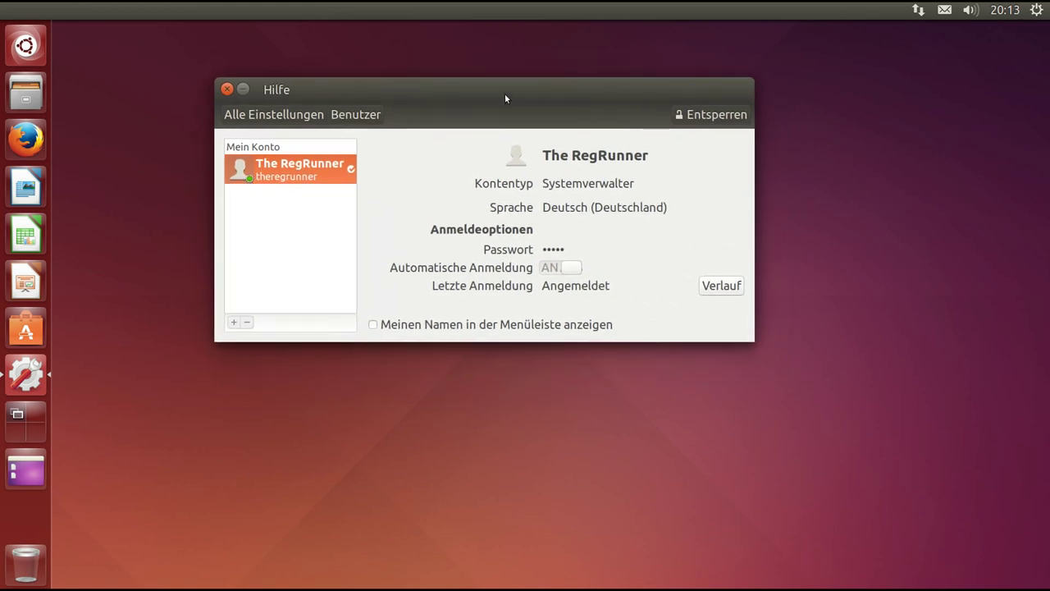
left_click_drag(504, 91, 537, 95)
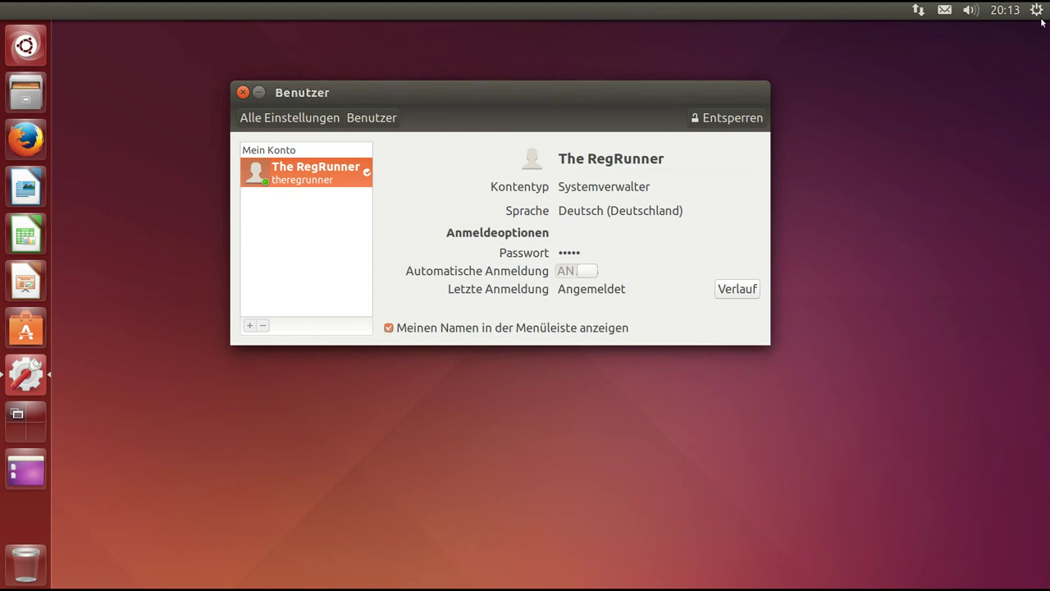
left_click(1009, 10)
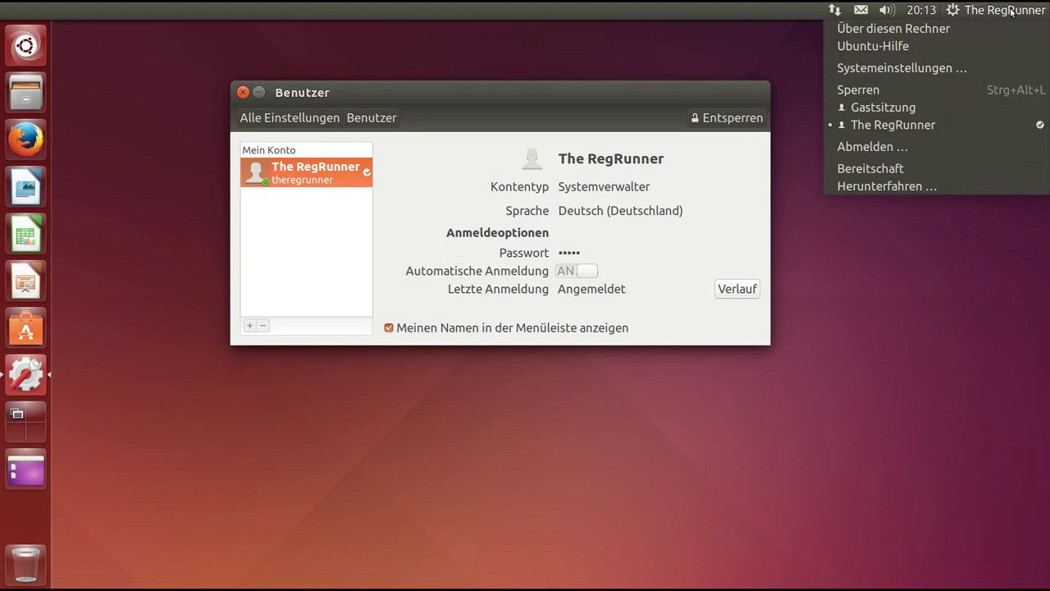
left_click(1011, 10)
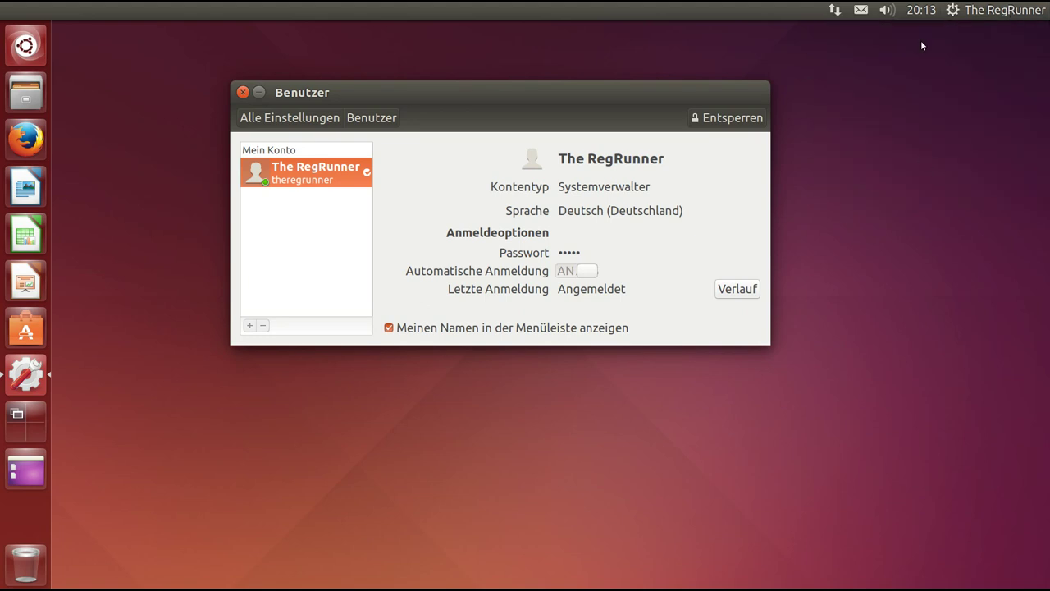
Open the account's login history beside the Benutzer window and look through this week's session entries
left_click_drag(587, 91, 470, 84)
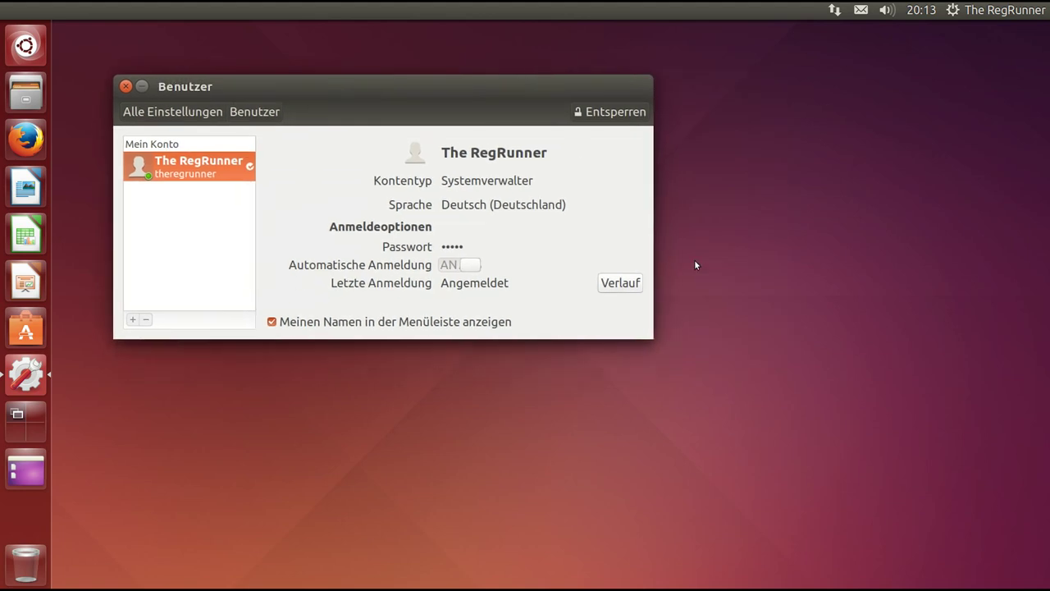
left_click(624, 282)
left_click_drag(434, 126, 889, 81)
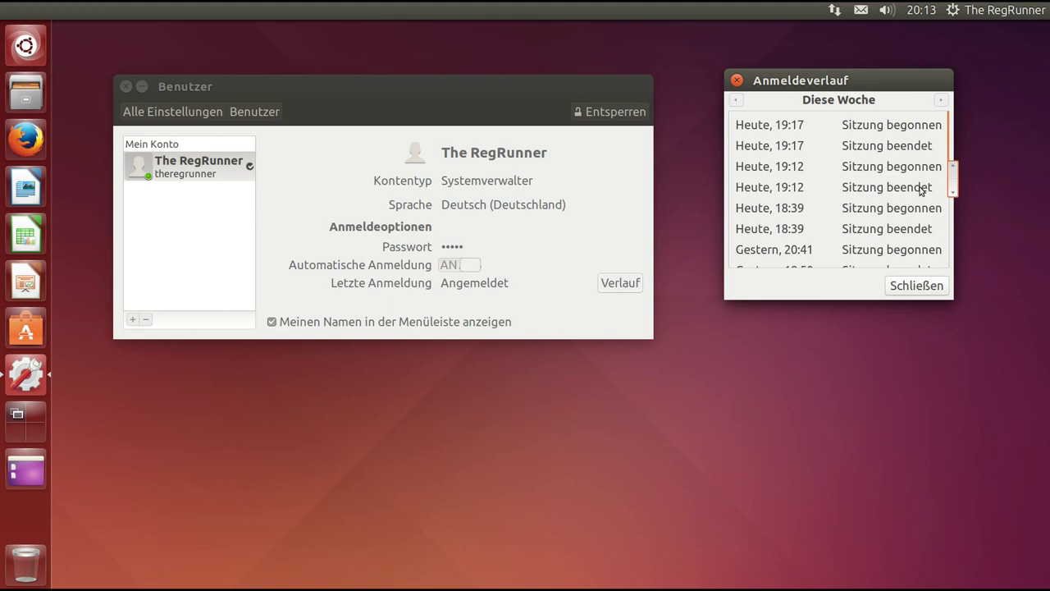
scroll(909, 182, "down", 5)
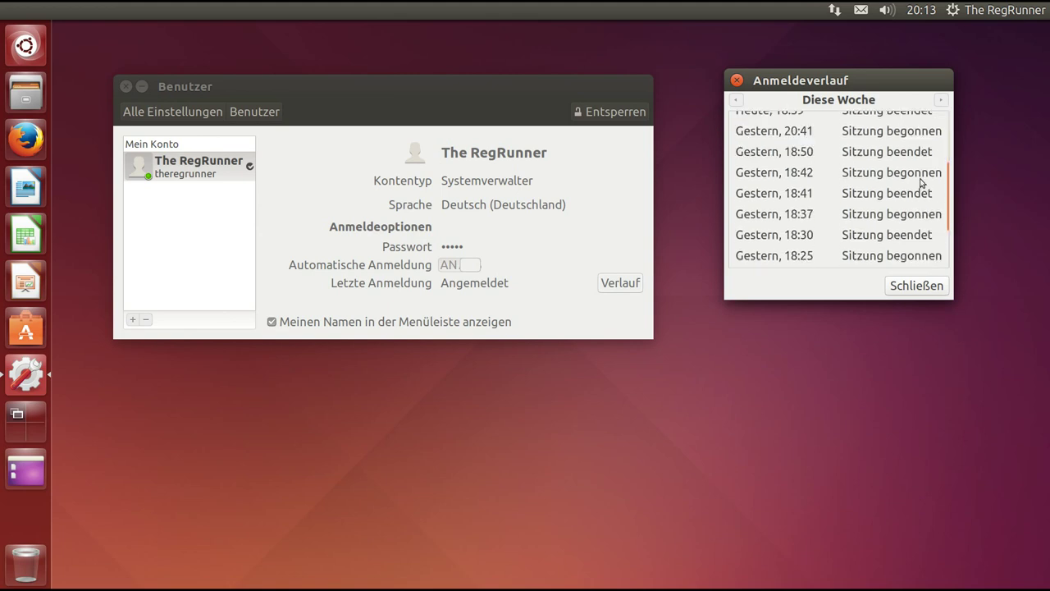
Finish viewing this week's login history, close it, and return from the Benutzer settings to all settings
scroll(921, 182, "down", 3)
scroll(922, 182, "up", 8)
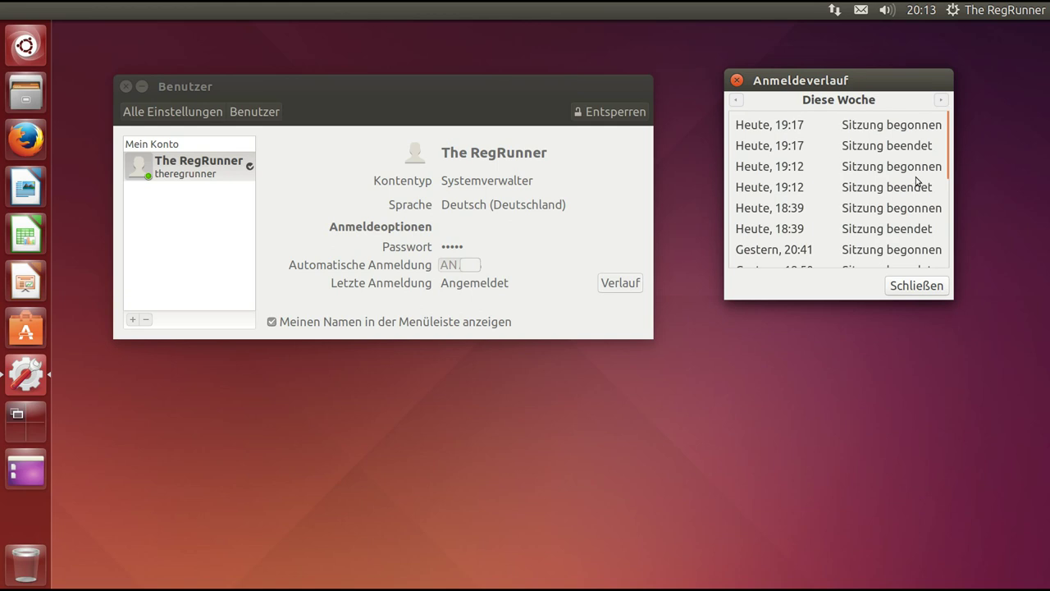
left_click(738, 82)
left_click_drag(497, 82, 645, 107)
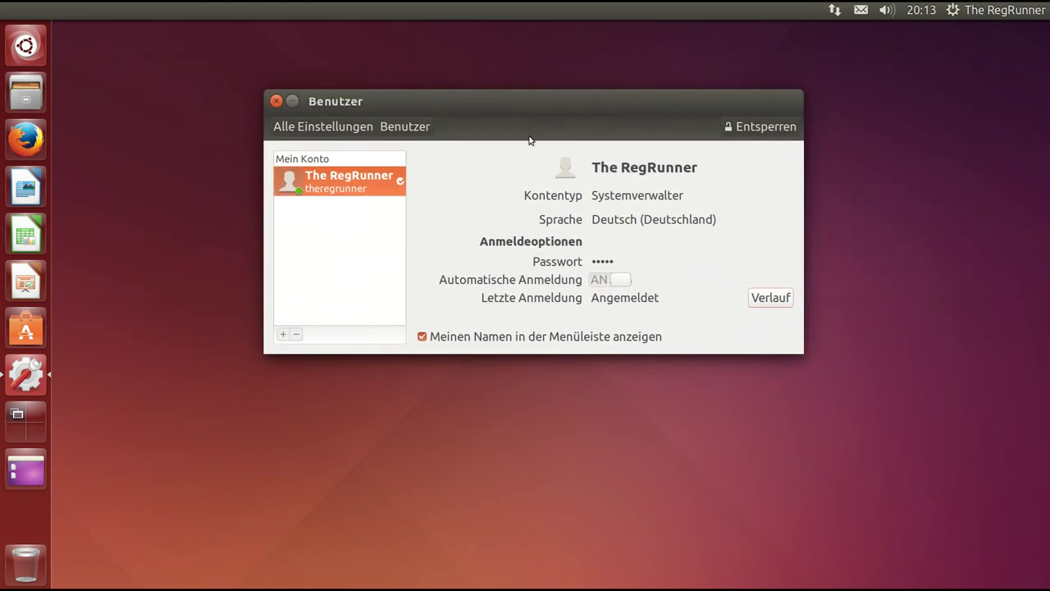
left_click(326, 128)
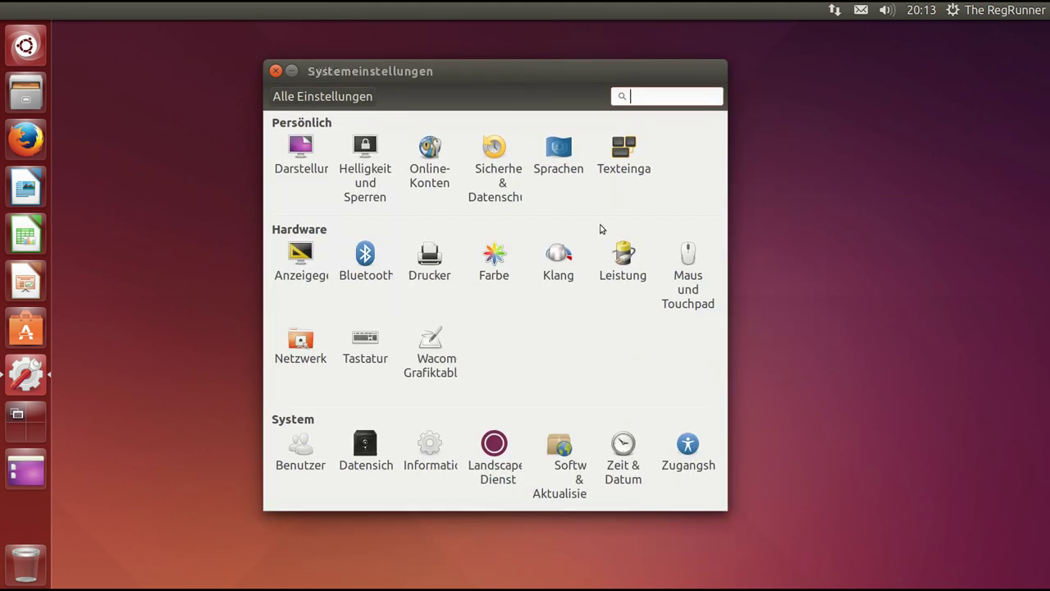
Turn on the Bildschirmtastatur under Texteingabe in the Zugangshilfen settings and close the settings window
left_click(692, 450)
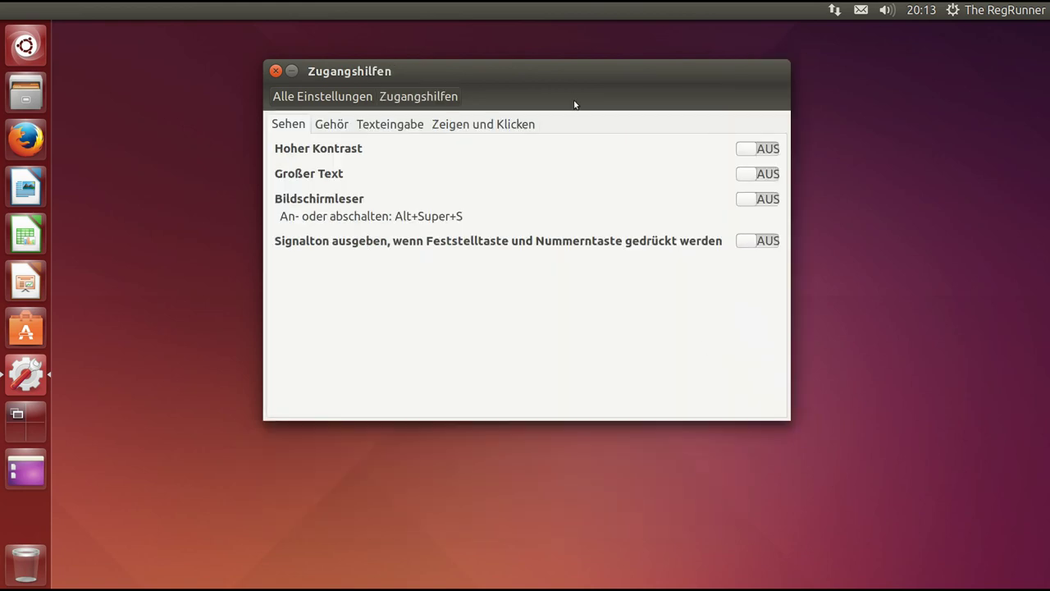
left_click_drag(556, 65, 502, 83)
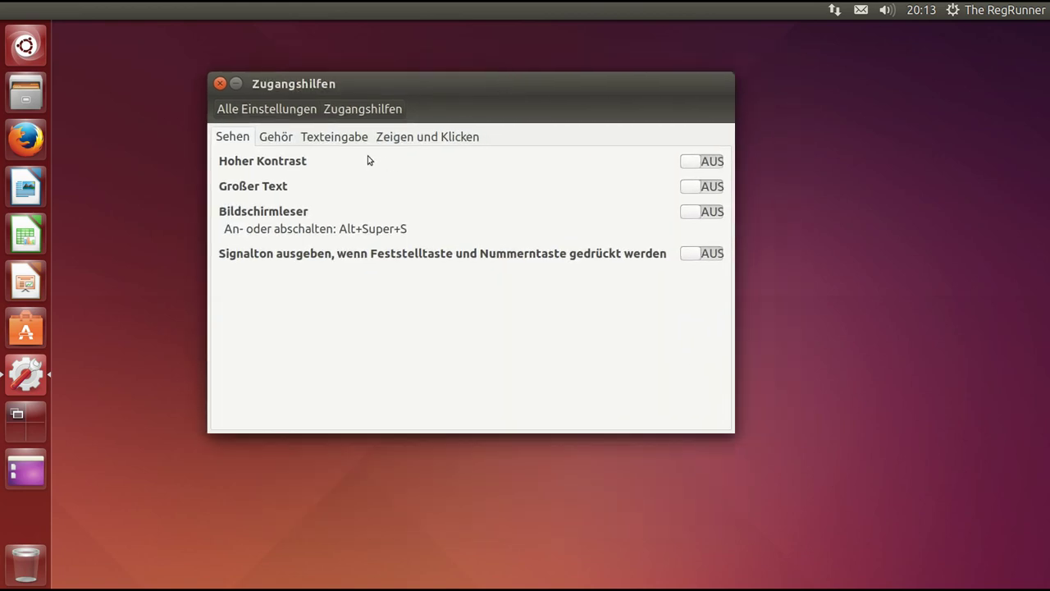
left_click(326, 139)
left_click_drag(467, 83, 503, 74)
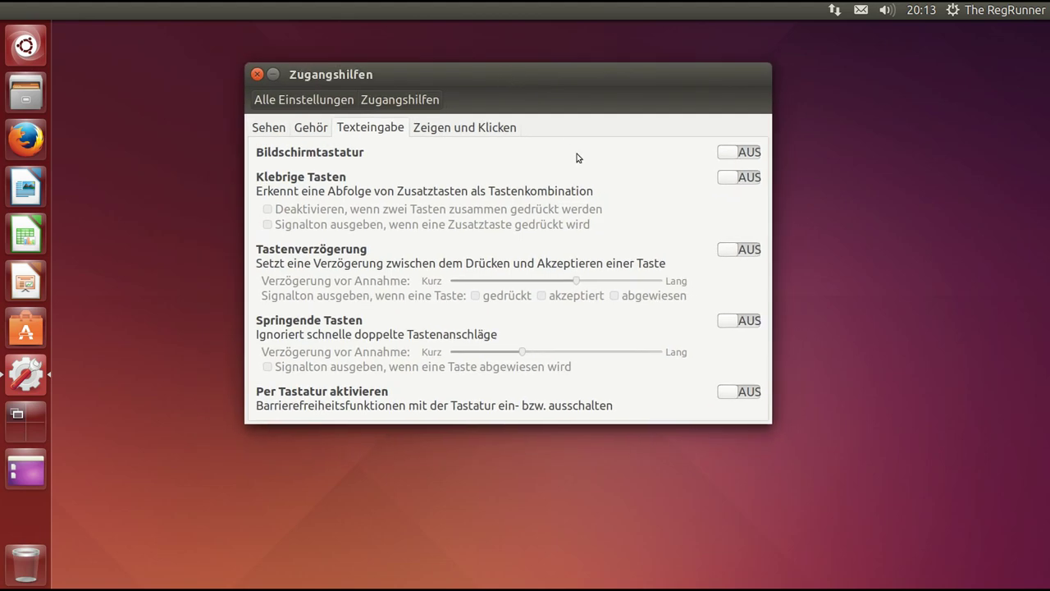
left_click(752, 155)
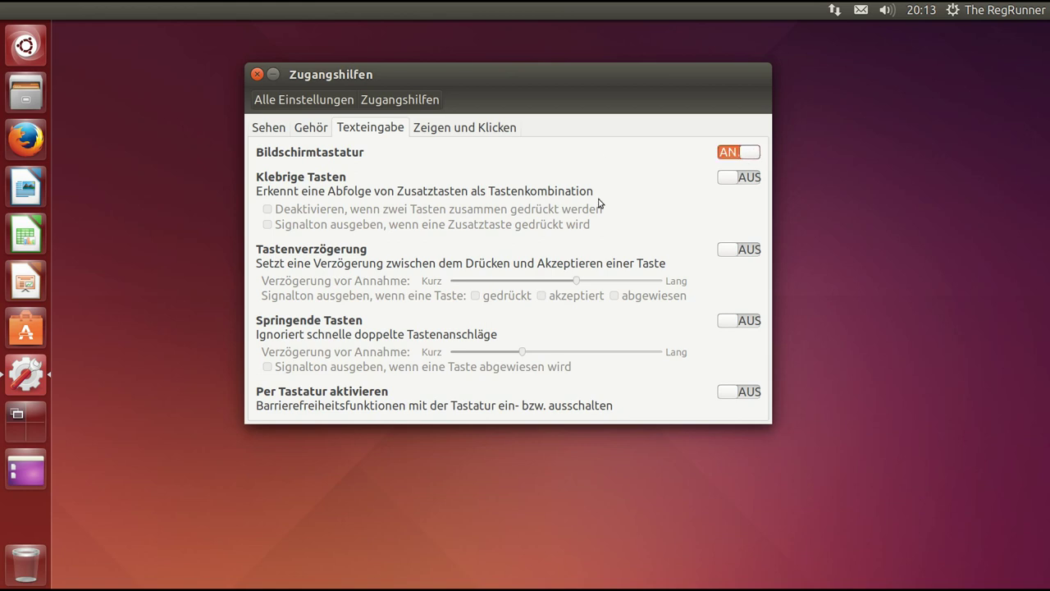
left_click_drag(576, 81, 553, 88)
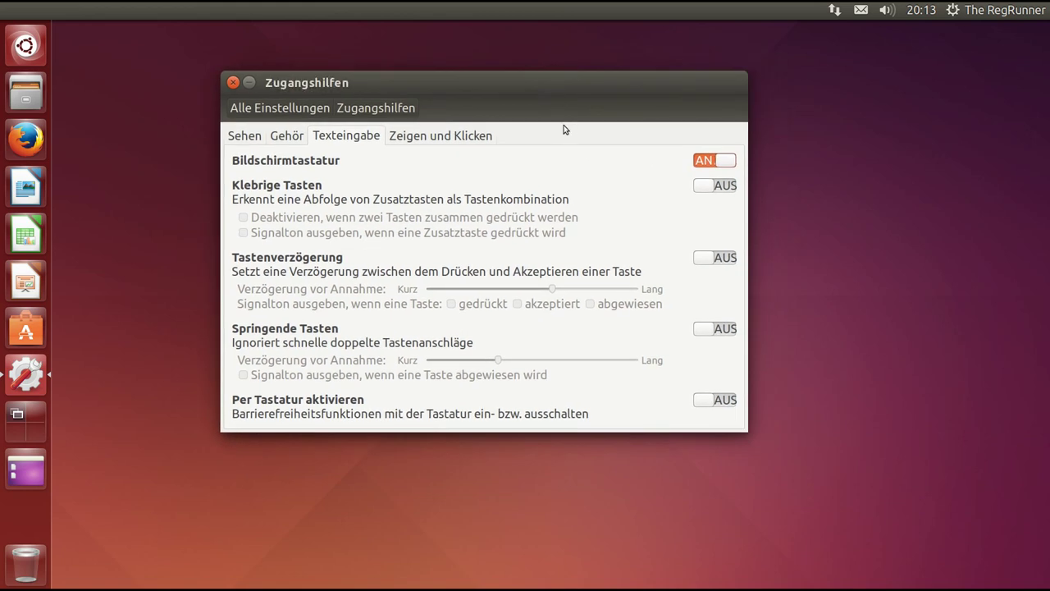
left_click(233, 82)
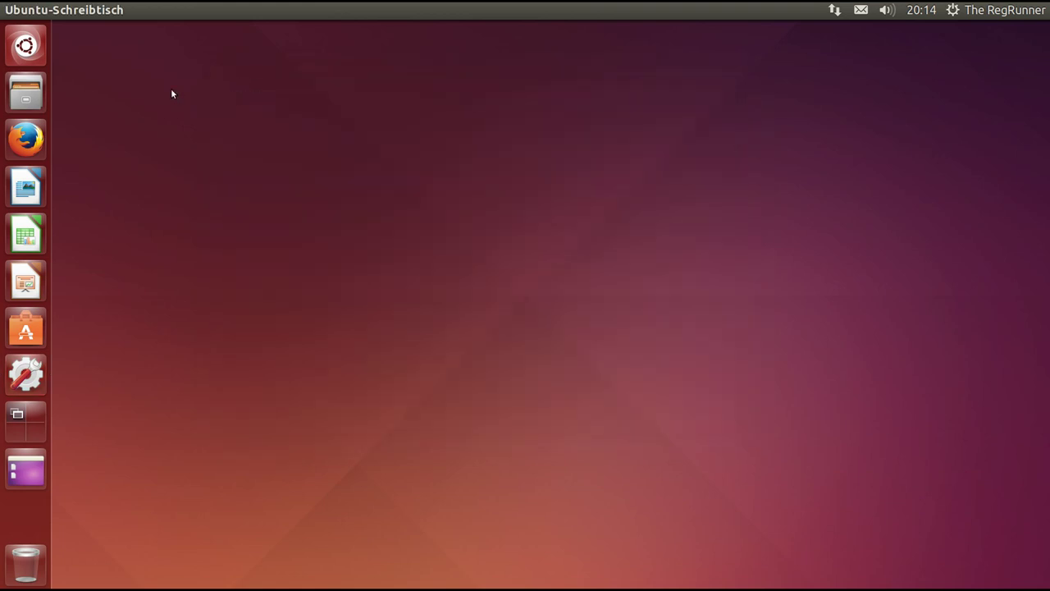
Search the Dash for "onb" and open Onboard-Einstellungen
left_click(25, 46)
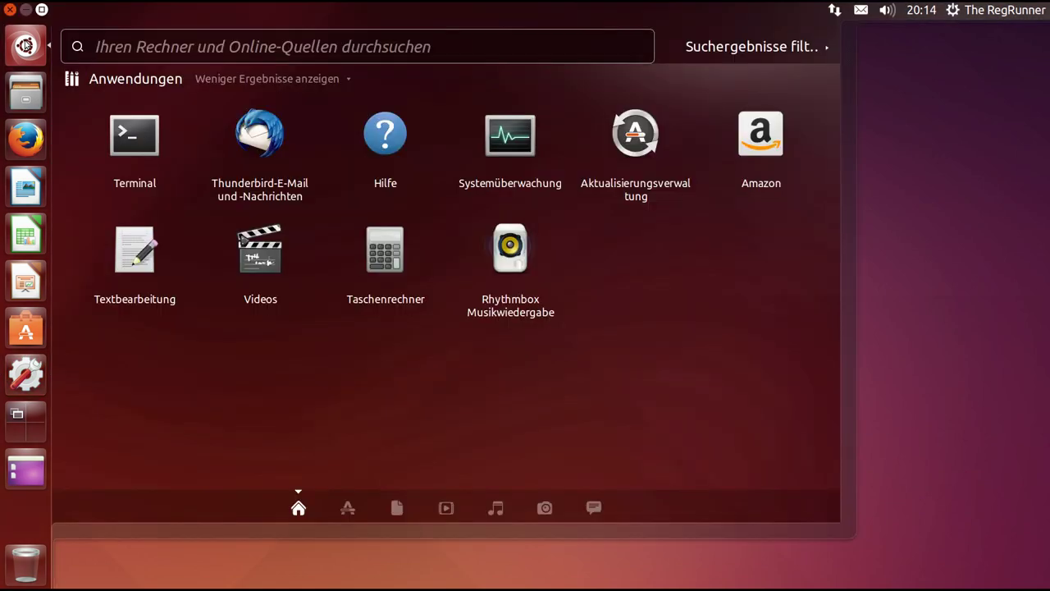
type("onb")
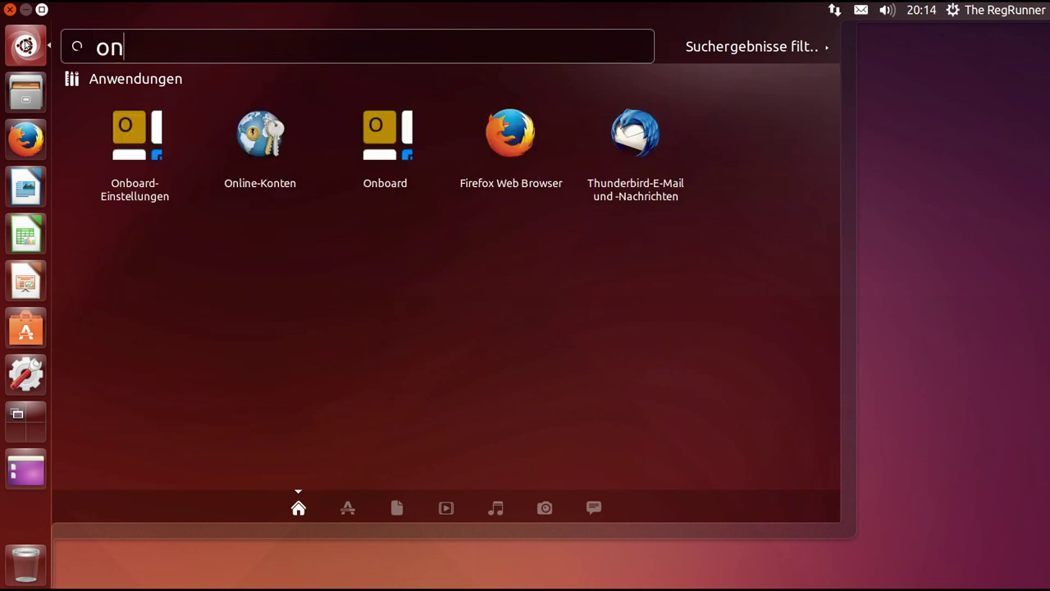
left_click(137, 154)
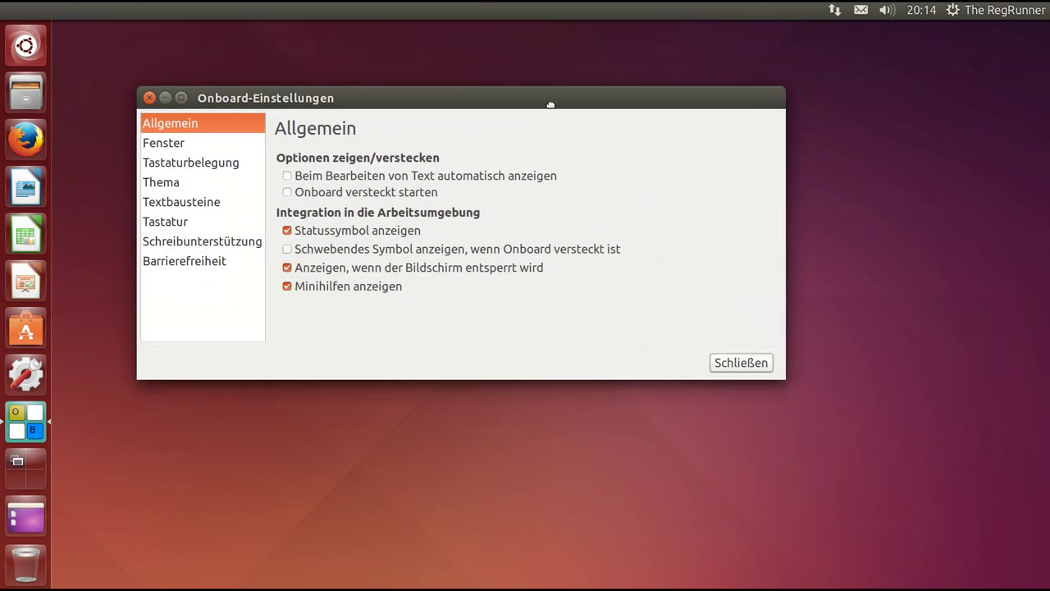
mouse_move(627, 256)
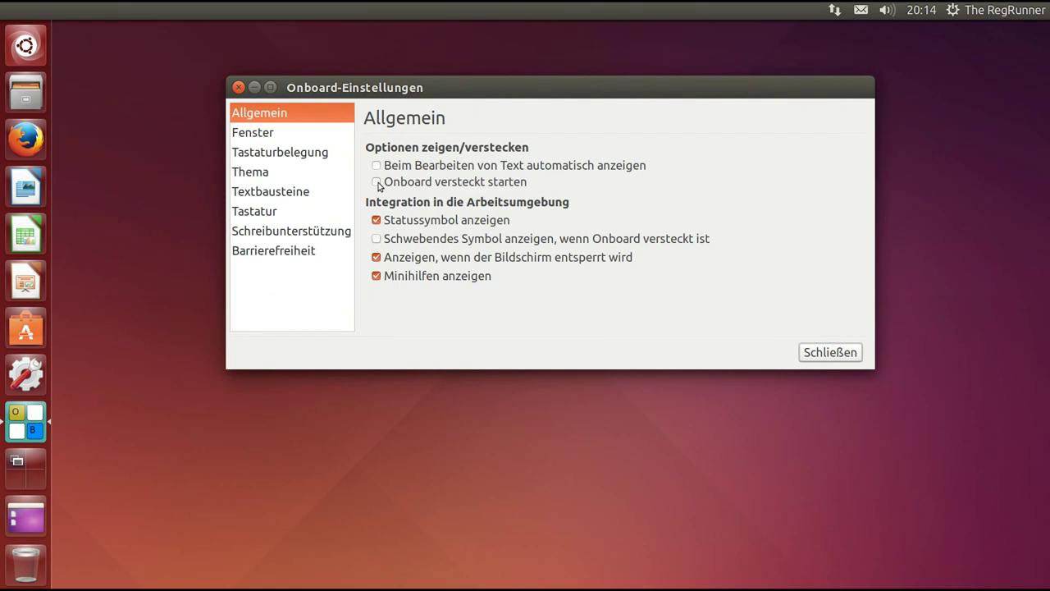
View the Onboard settings for Thema, the Erweitert options of Tastatur, Textbausteine and Tastaturbelegung
left_click(252, 174)
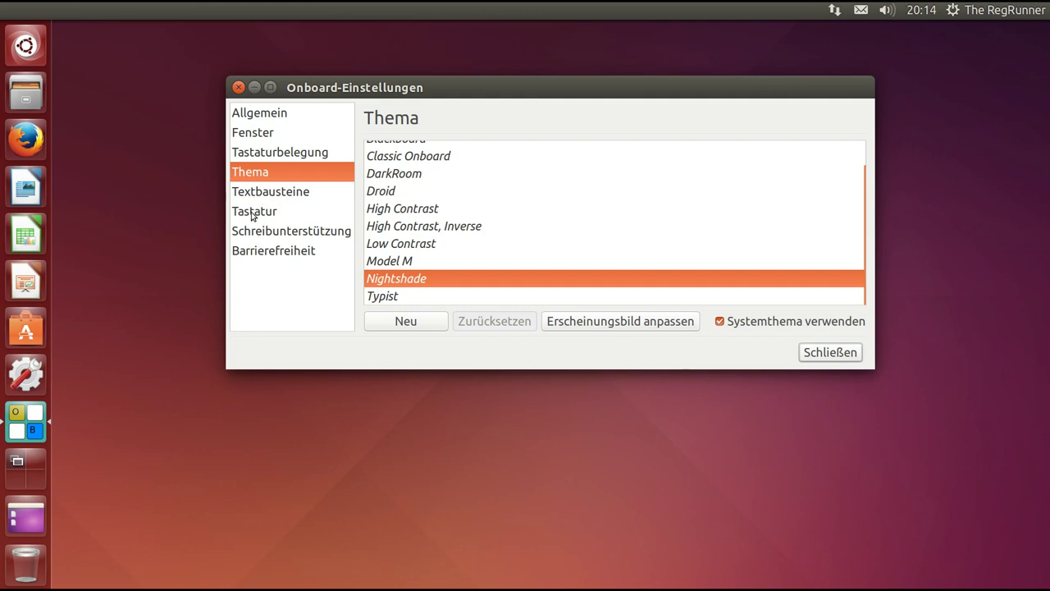
left_click(256, 212)
left_click(449, 154)
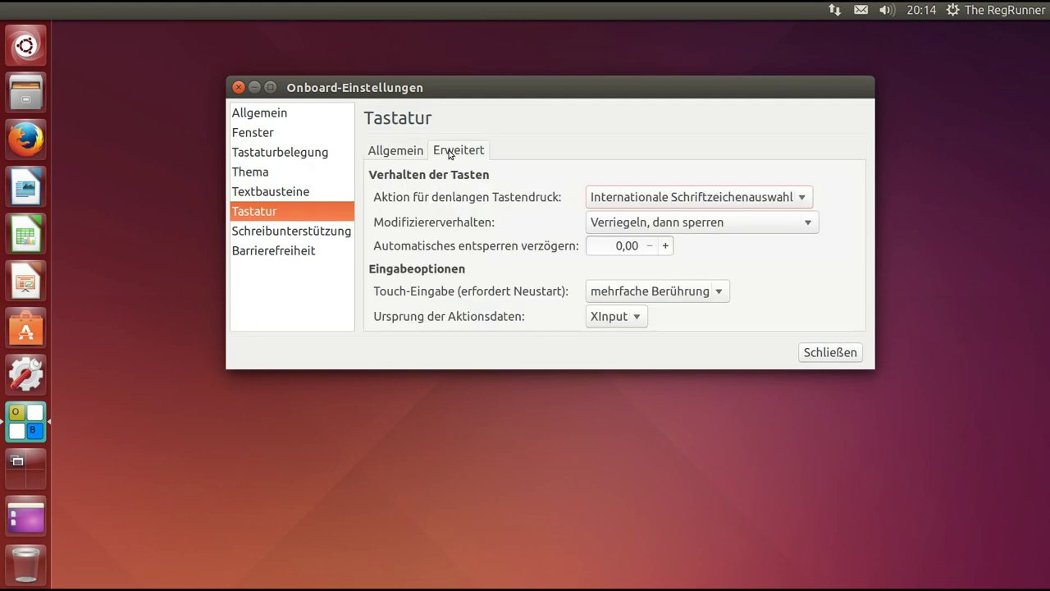
left_click(279, 186)
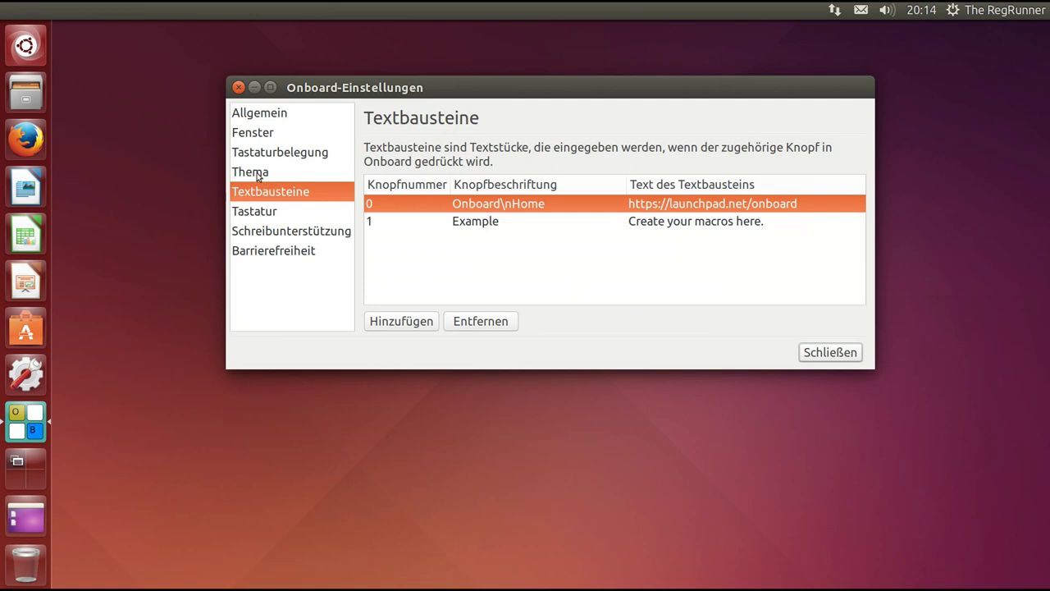
left_click(256, 175)
left_click(256, 156)
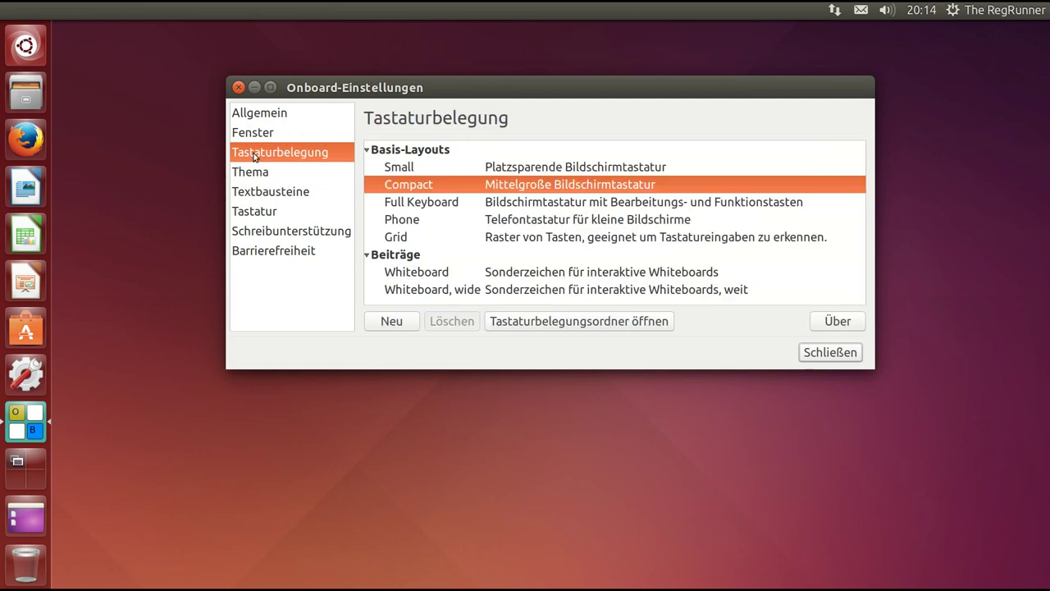
left_click_drag(437, 85, 413, 84)
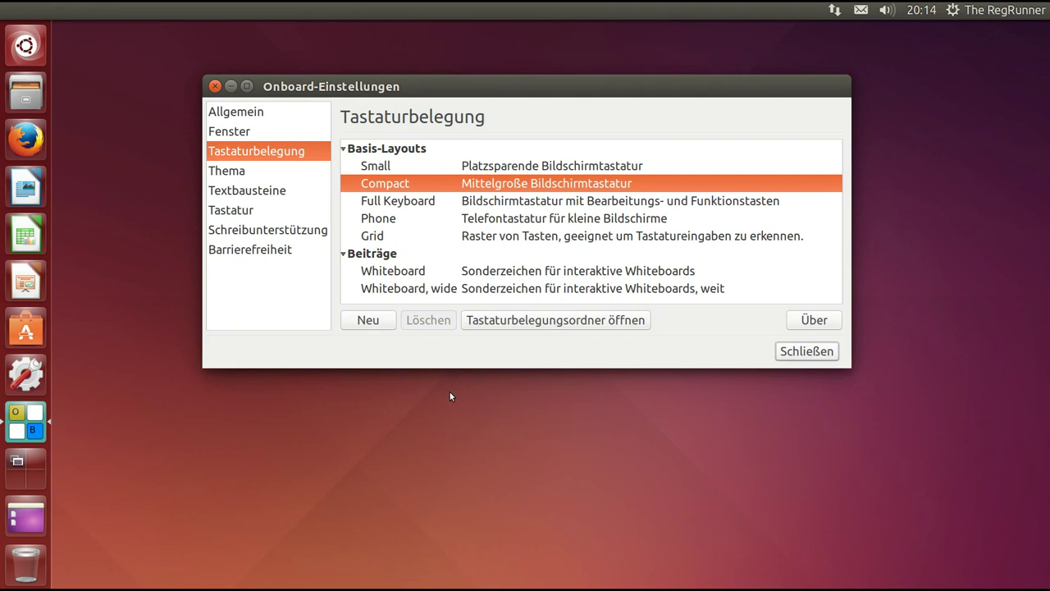
Try the Small, Compact and Full Keyboard layouts and set the Onboard layout to Phone
left_click(383, 221)
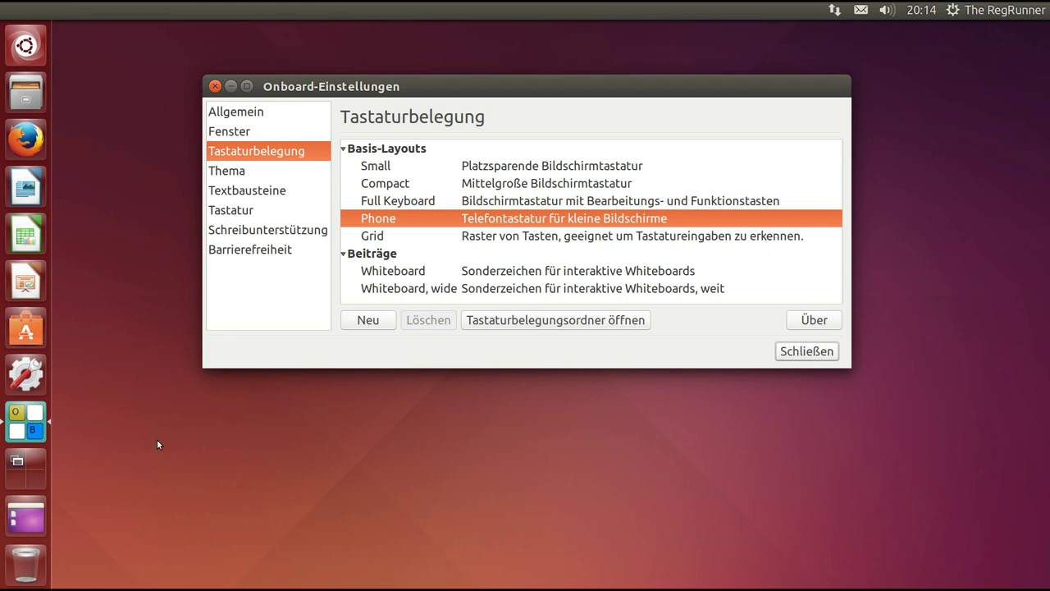
left_click(388, 171)
left_click(394, 184)
left_click(401, 202)
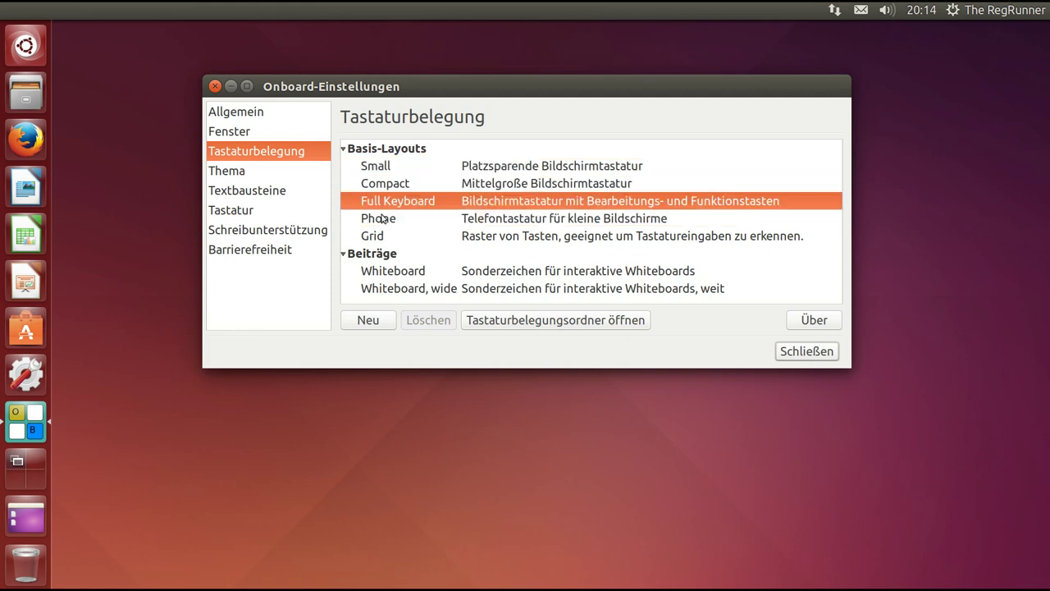
left_click(384, 219)
View the Wortvorschläge options under Schreibunterstützung and close Onboard-Einstellungen
left_click(246, 233)
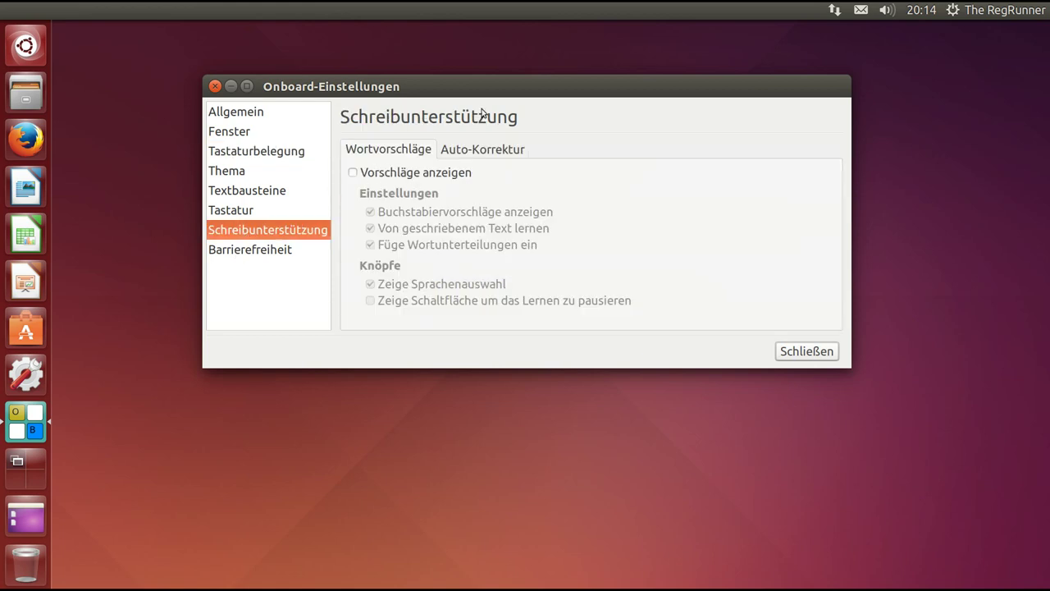
left_click_drag(479, 86, 482, 102)
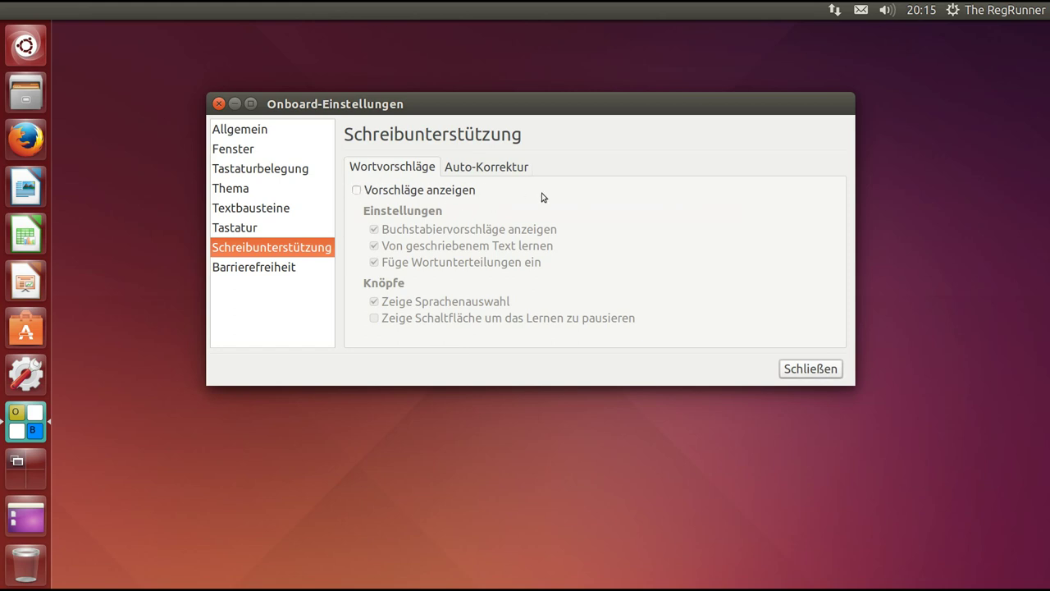
left_click_drag(539, 103, 542, 112)
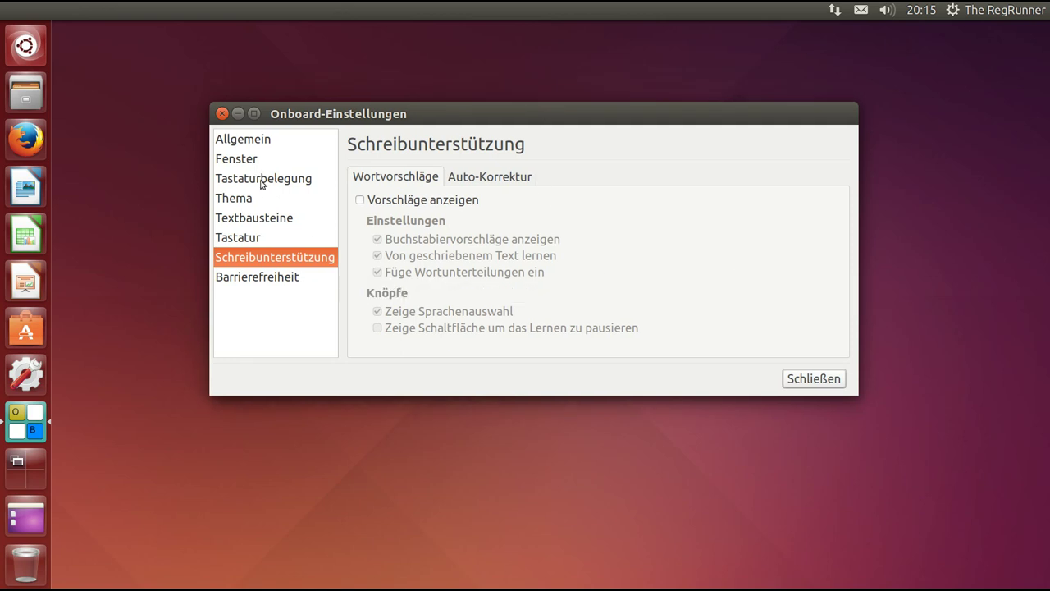
left_click(828, 379)
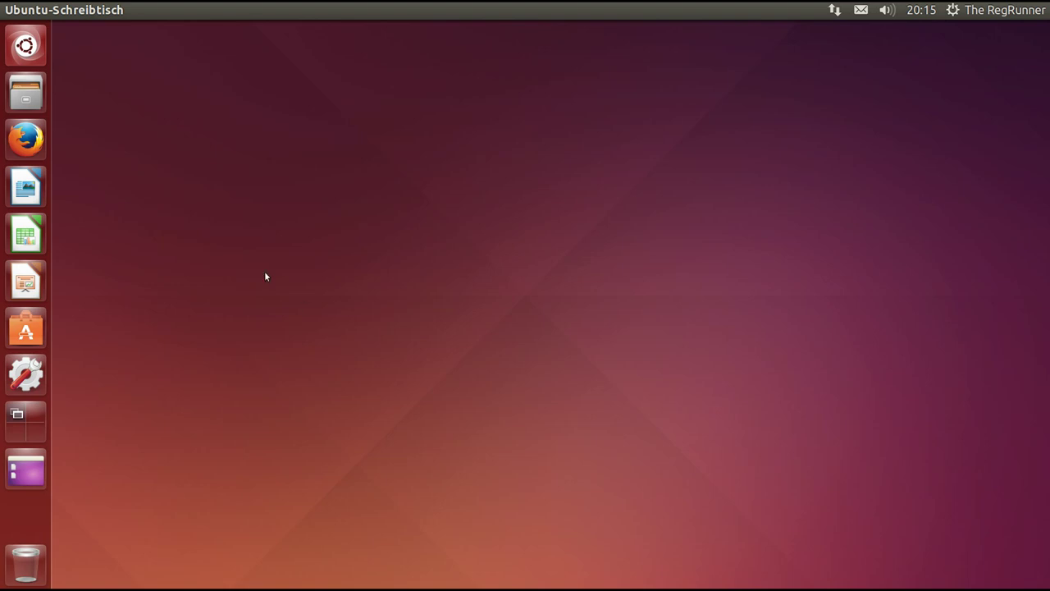
Open the Ubuntu Software-Center, view its start page with categories and new applications, and close it
left_click(44, 332)
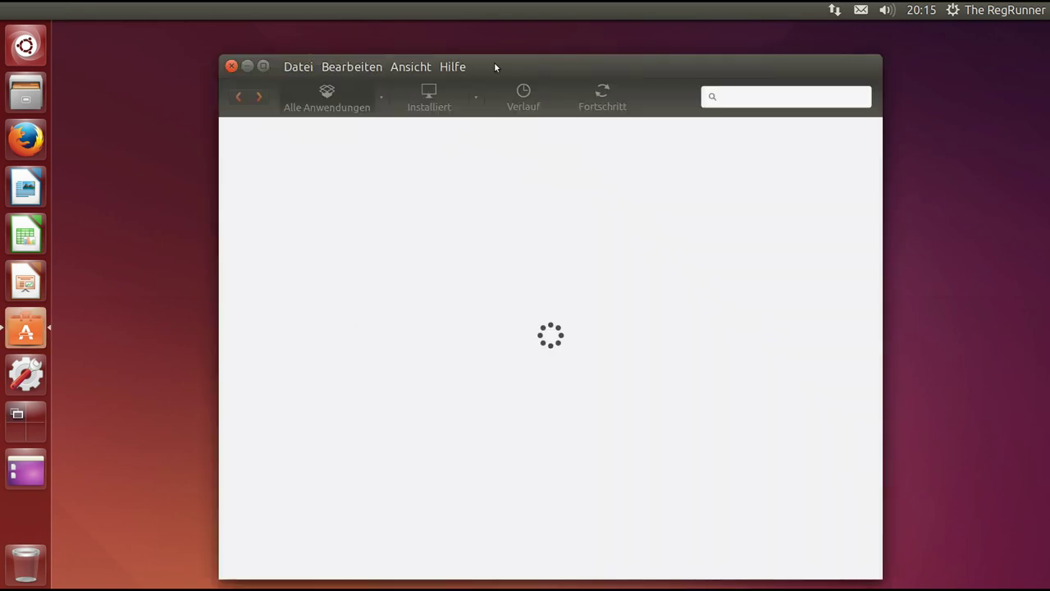
left_click_drag(509, 63, 489, 49)
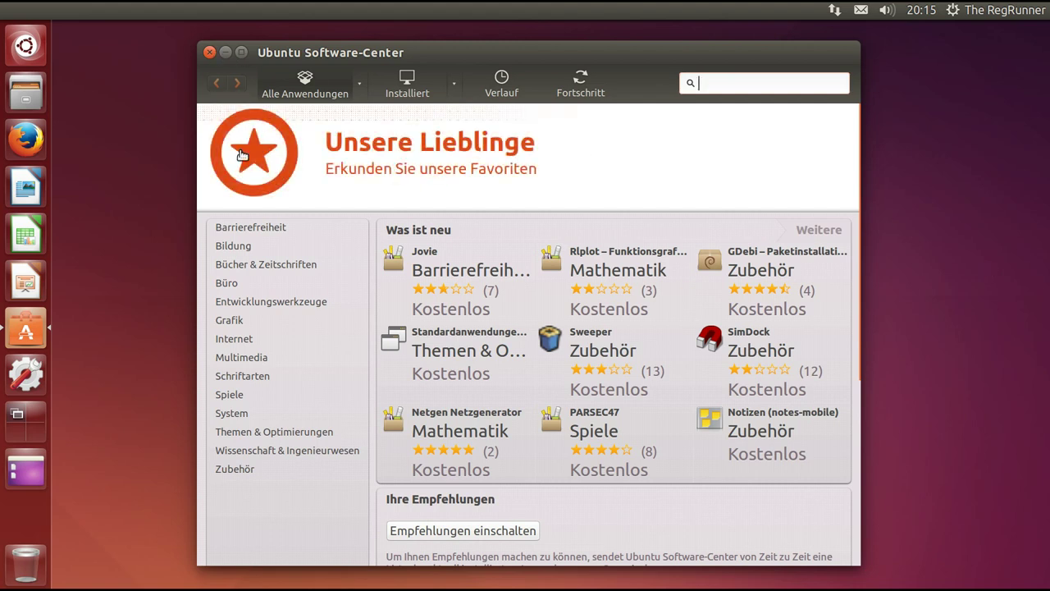
left_click(210, 53)
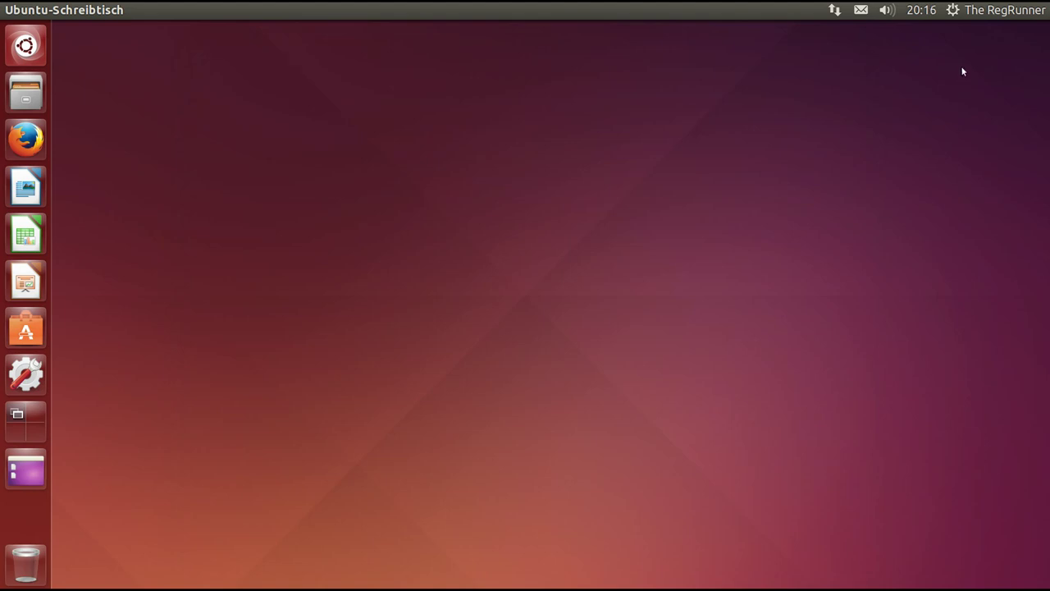
Check the sound and messaging indicators in the menu bar
left_click(887, 12)
left_click(886, 12)
left_click(867, 10)
left_click(867, 10)
Open the Informationen settings from the session menu's system entries and view the Vorgabeanwendungen
left_click(1018, 11)
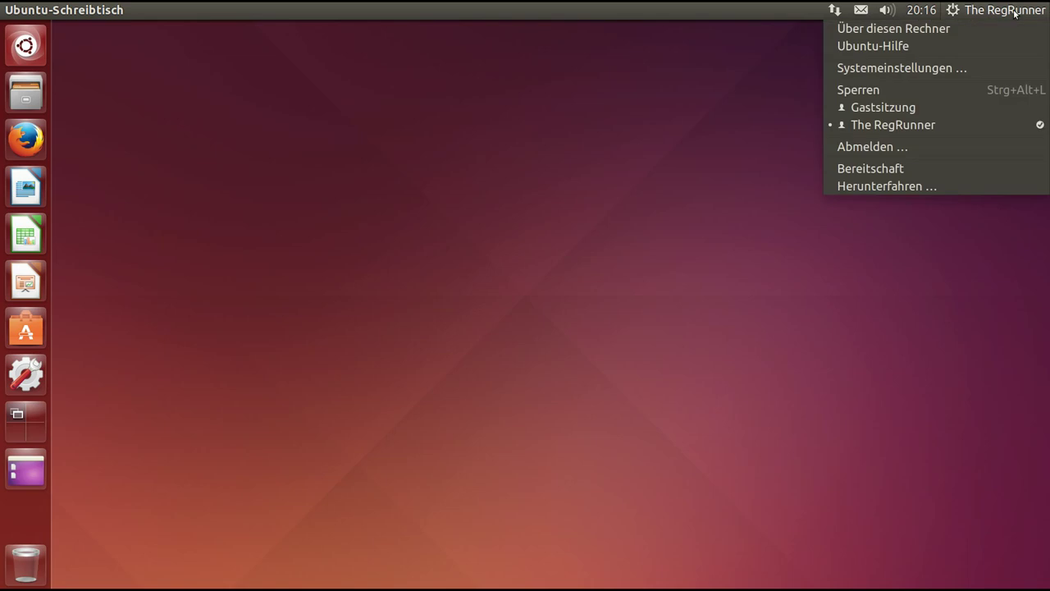
left_click(958, 67)
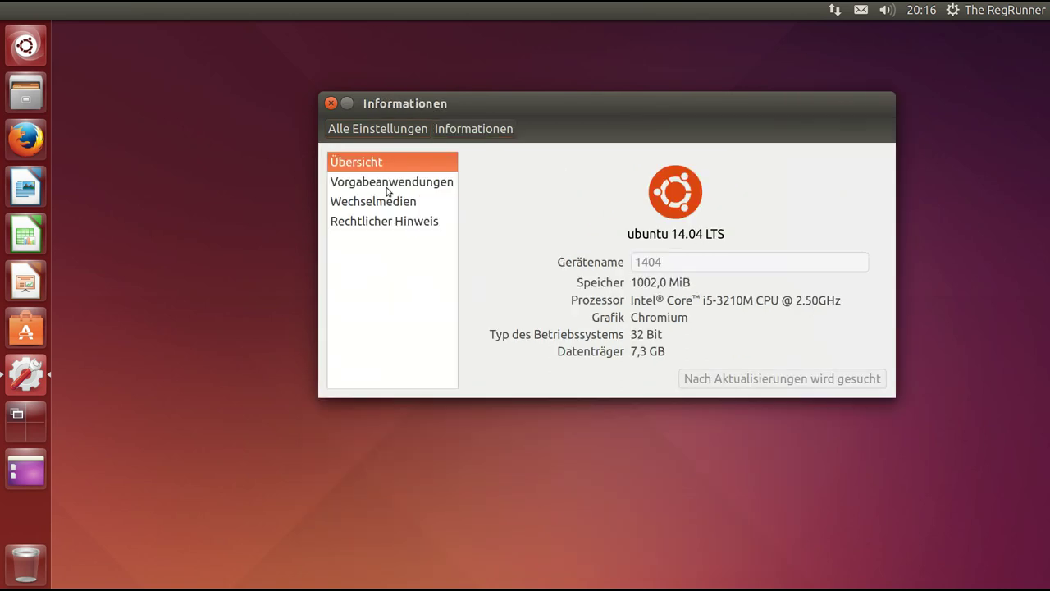
left_click(451, 182)
left_click_drag(528, 95, 440, 111)
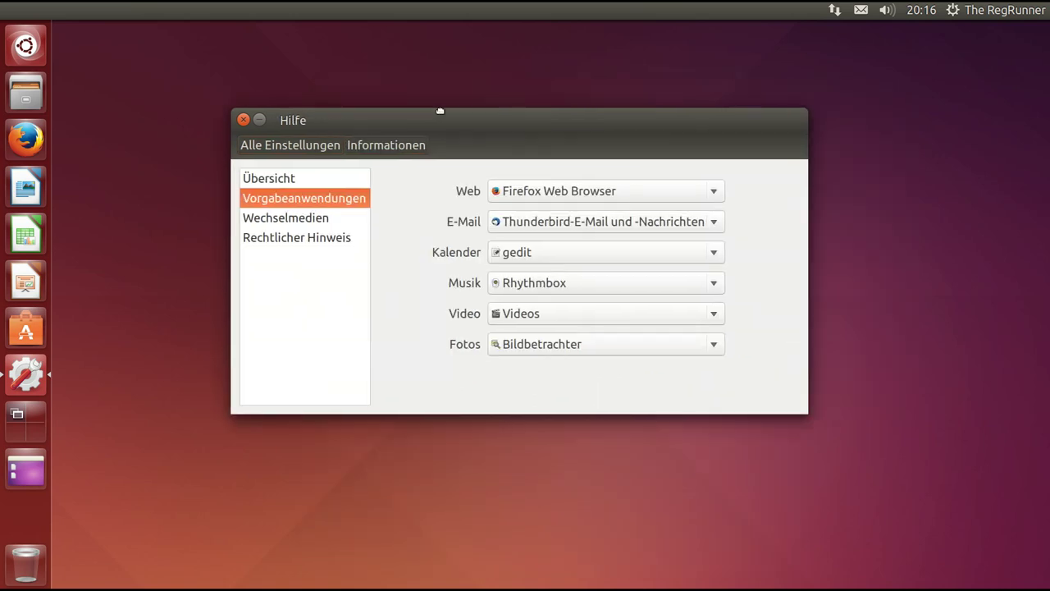
left_click(920, 272)
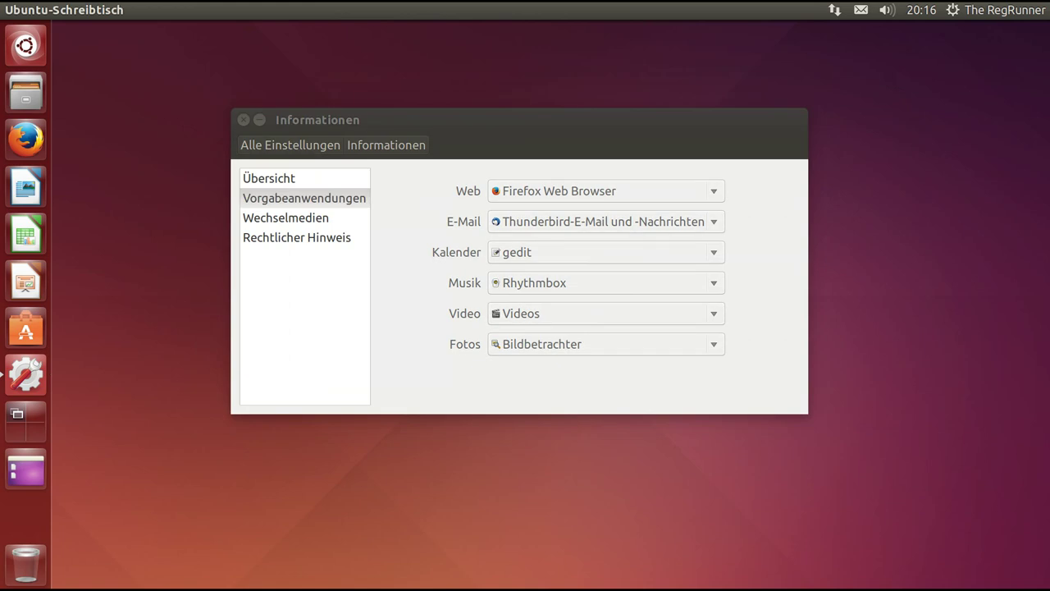
mouse_move(551, 584)
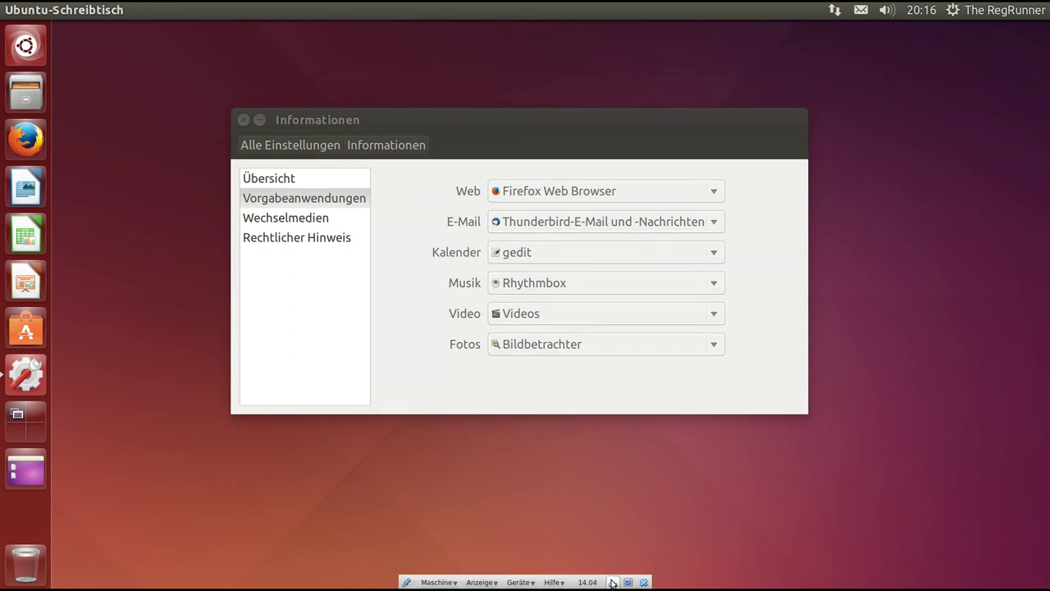